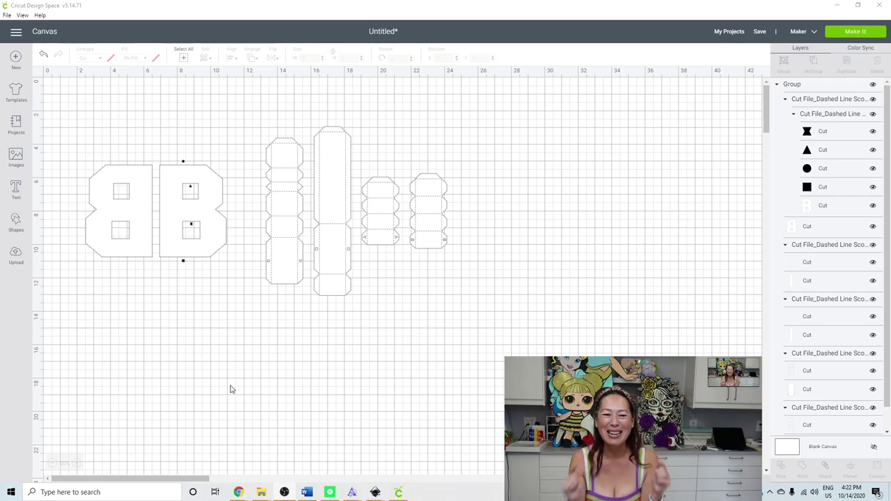
# Step: Switch to Inkscape and create a new blank document
pyautogui.click(209, 240)
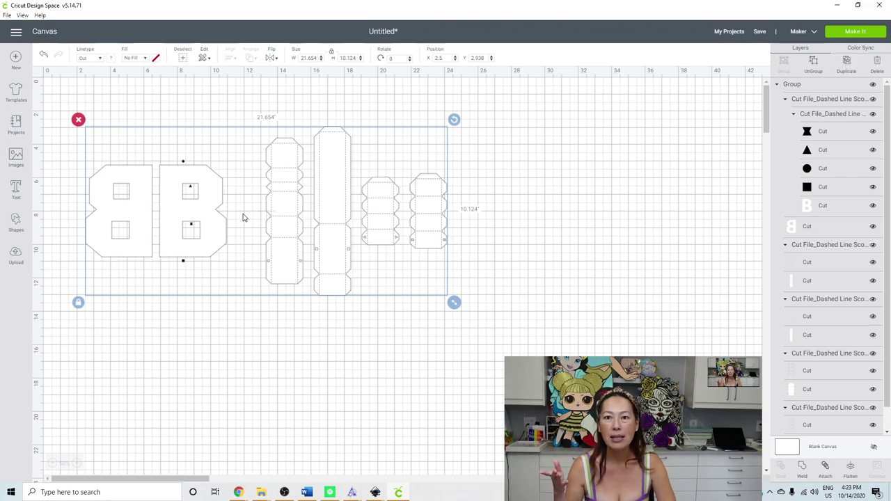
pyautogui.click(314, 404)
pyautogui.moveTo(375, 491)
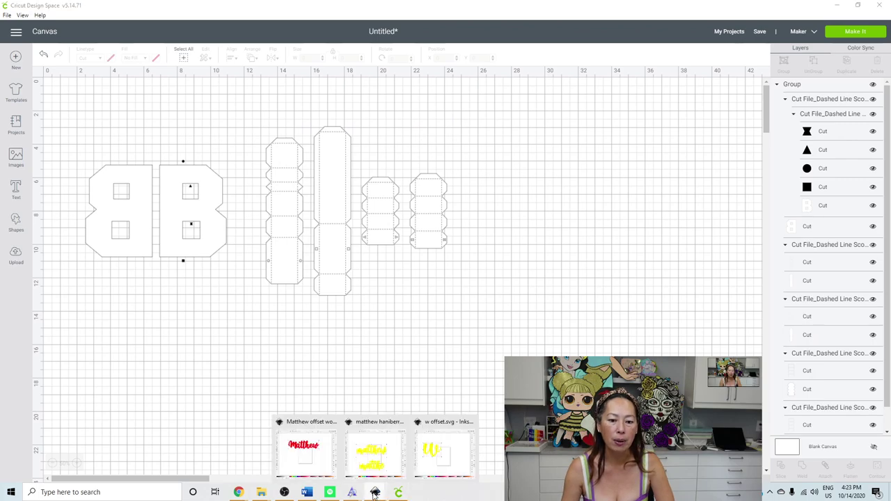
pyautogui.click(324, 461)
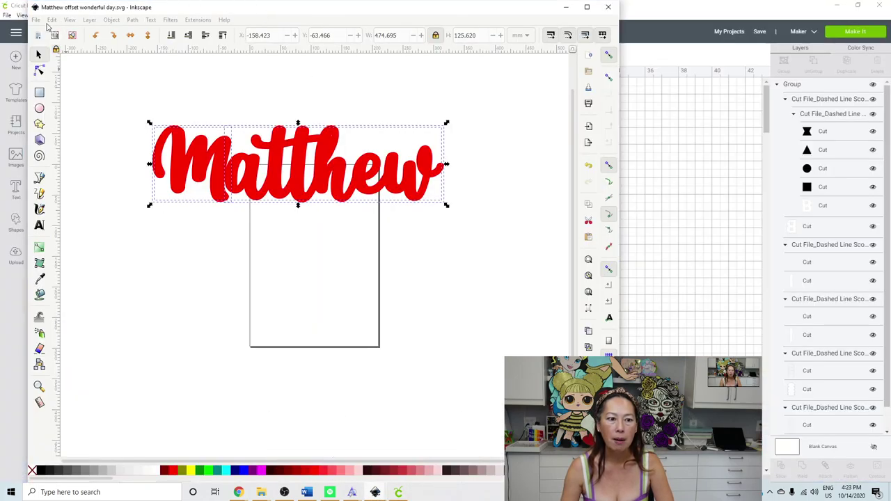
pyautogui.click(35, 20)
pyautogui.click(53, 33)
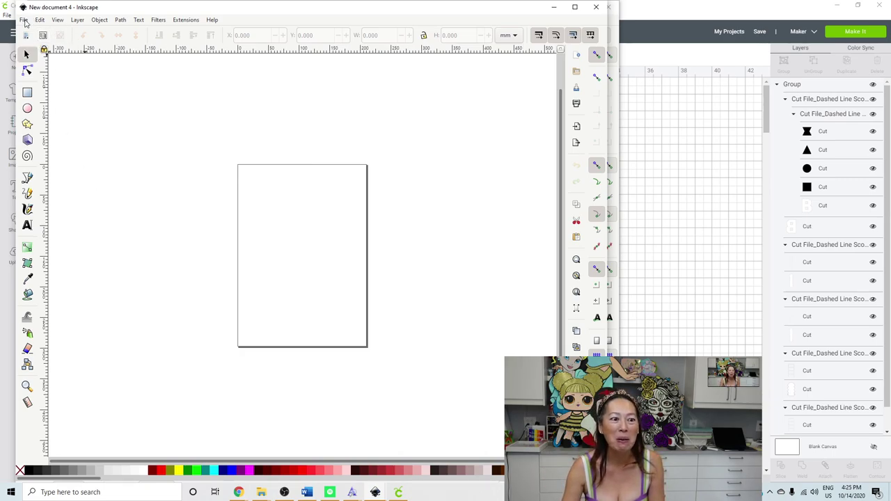
# Step: Import the desktop file "Cut File_Dashed Line Score_Square Letter B" as editable objects
pyautogui.click(25, 20)
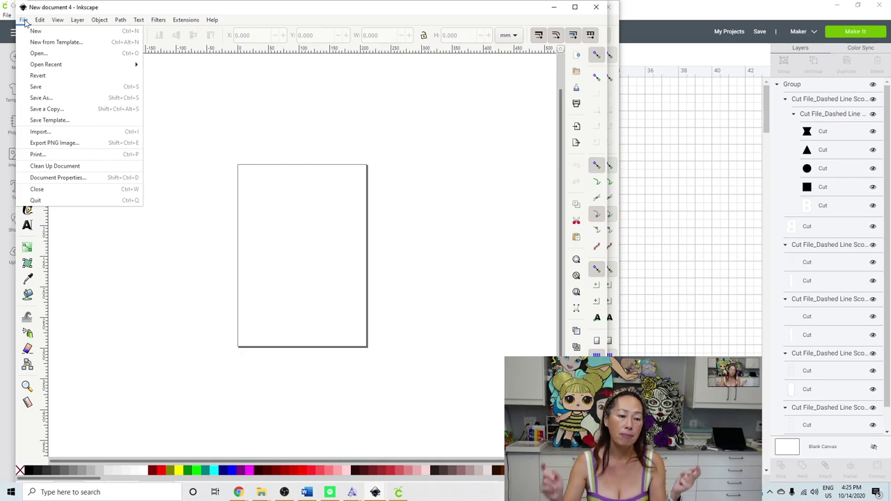
pyautogui.click(62, 132)
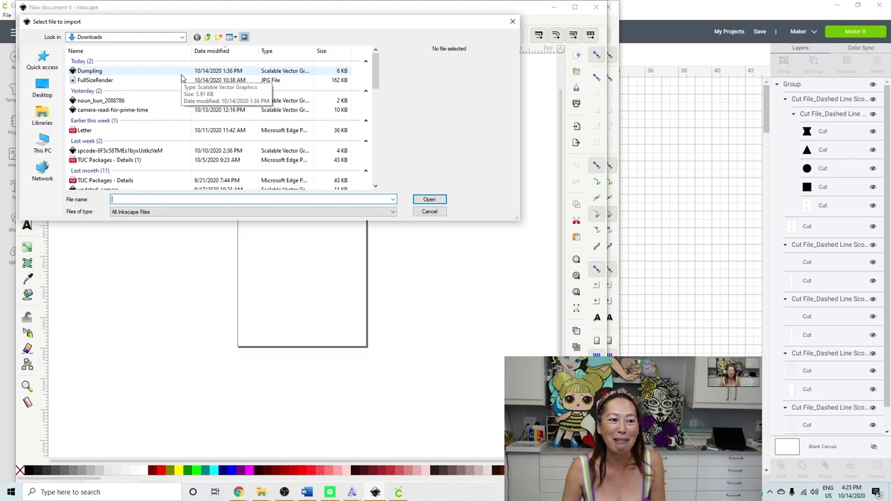
pyautogui.click(41, 89)
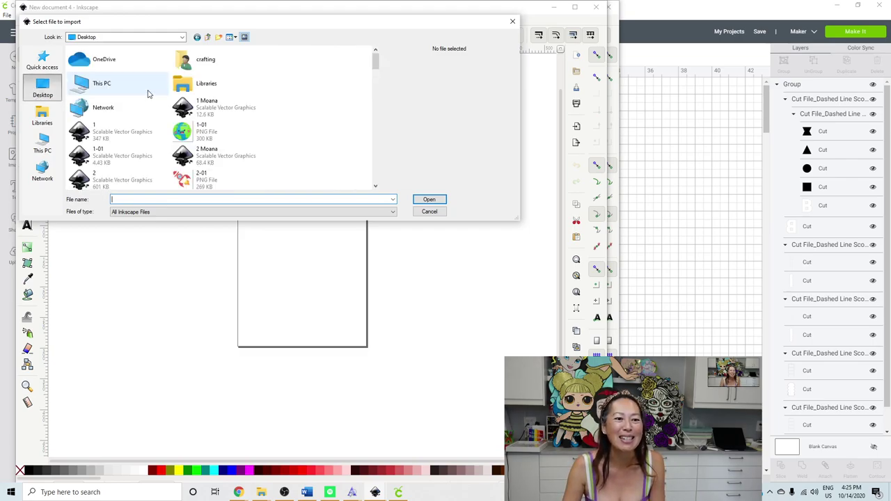
pyautogui.scroll(-2, 129, 109)
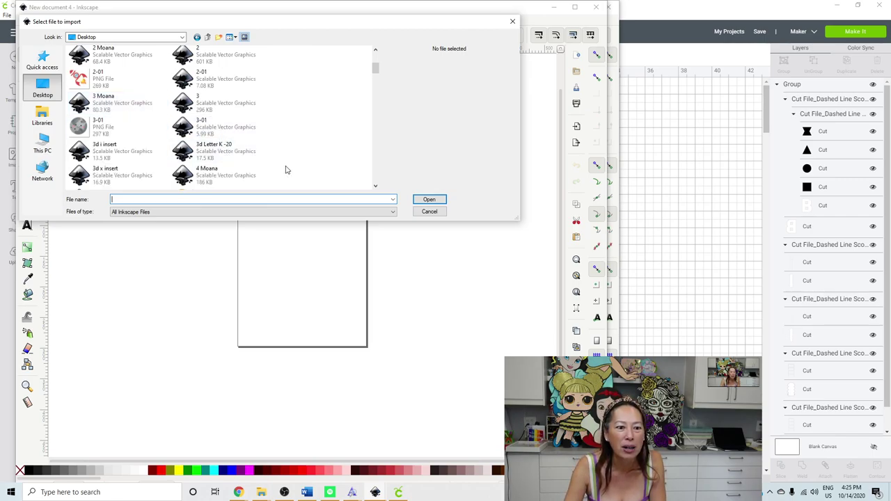
pyautogui.scroll(-1, 209, 140)
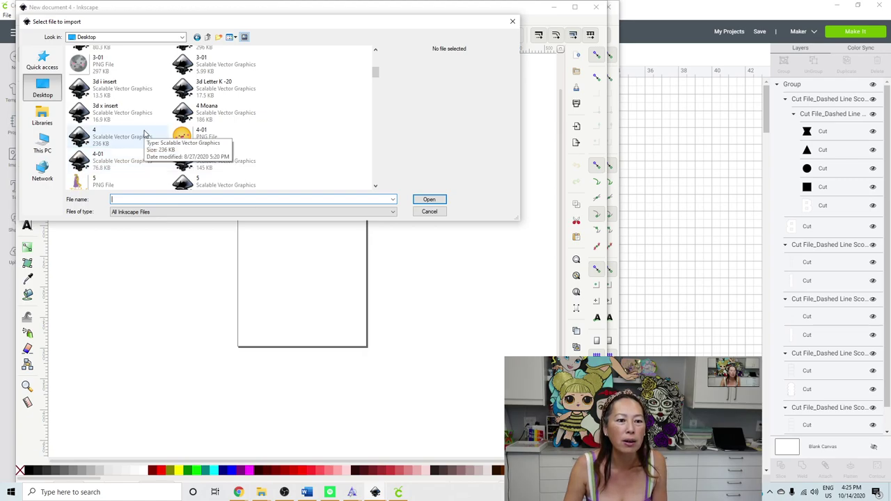
pyautogui.scroll(-5, 145, 134)
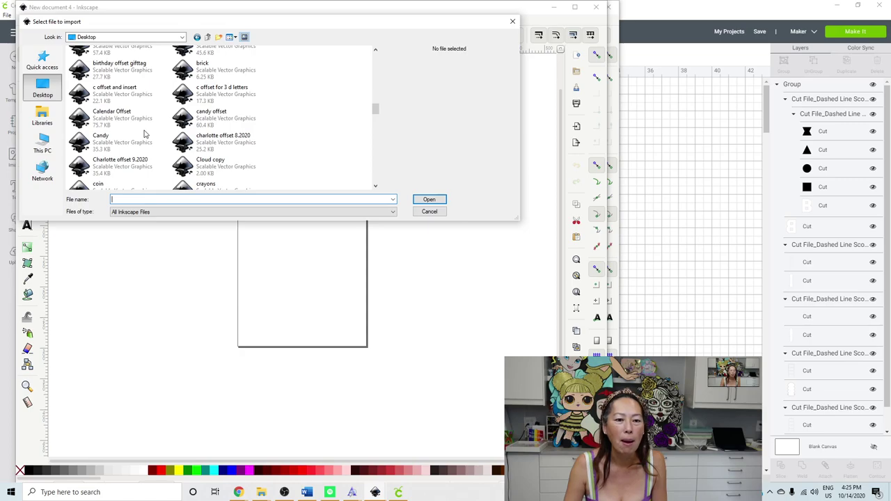
pyautogui.scroll(-1, 145, 134)
pyautogui.scroll(1, 145, 134)
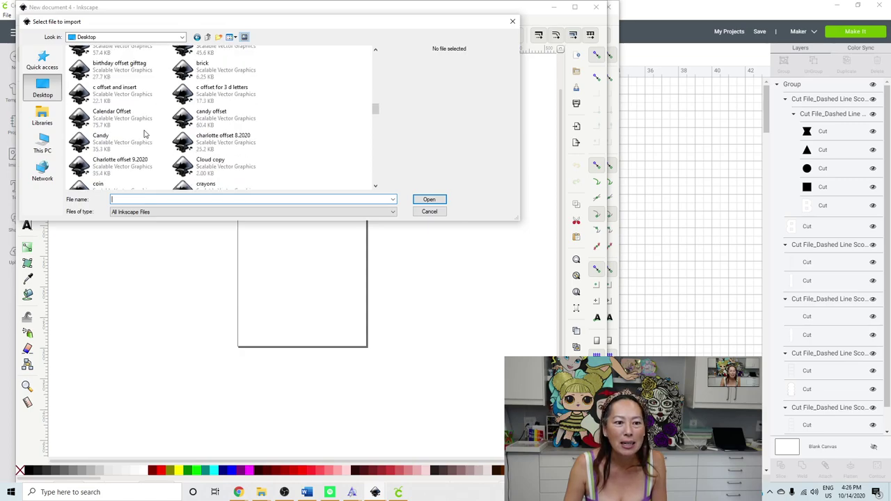
pyautogui.scroll(-1, 145, 133)
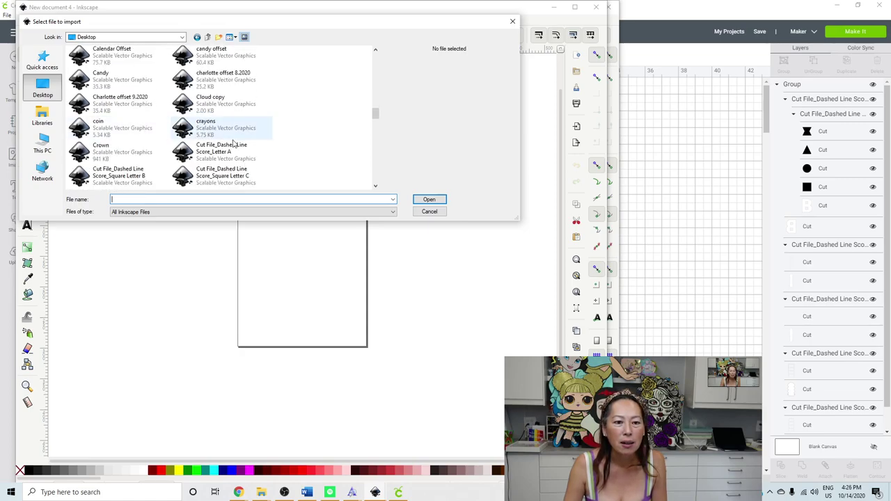
pyautogui.scroll(-1, 247, 151)
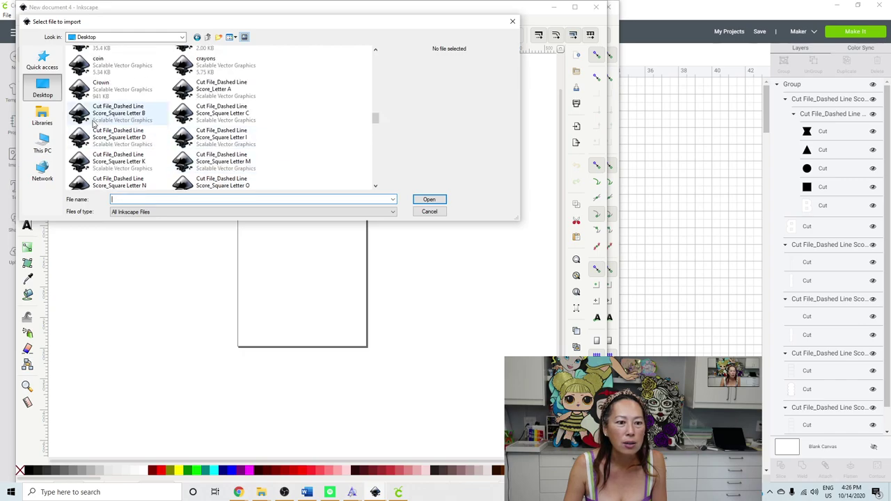
pyautogui.doubleClick(134, 115)
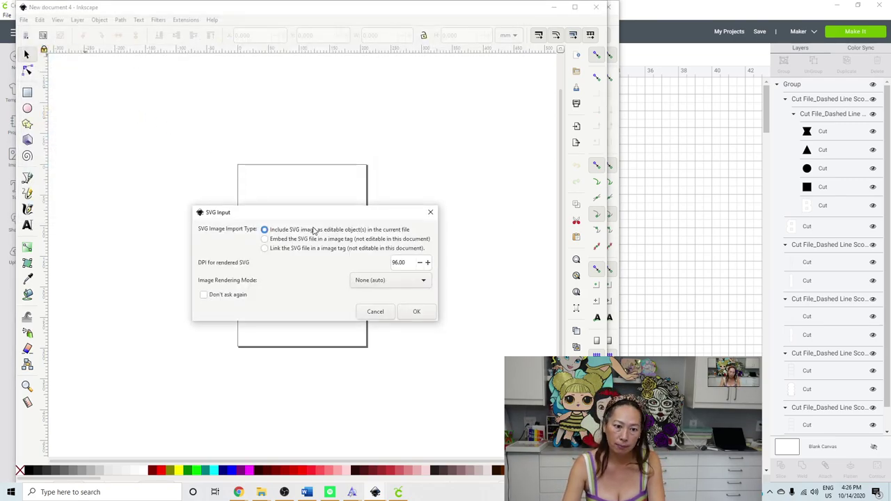
pyautogui.click(420, 315)
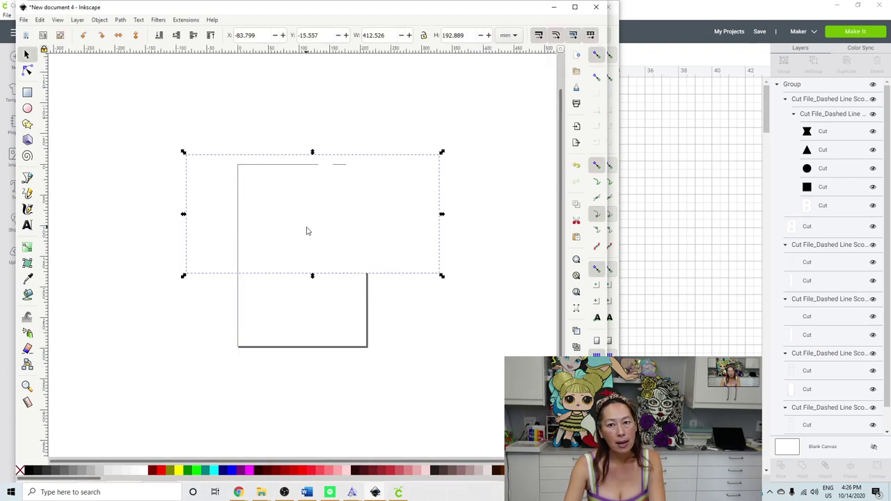
# Step: Fill the imported letter B pieces with magenta and enlarge them proportionally to about 645 mm wide, keeping them centred in view
pyautogui.click(249, 471)
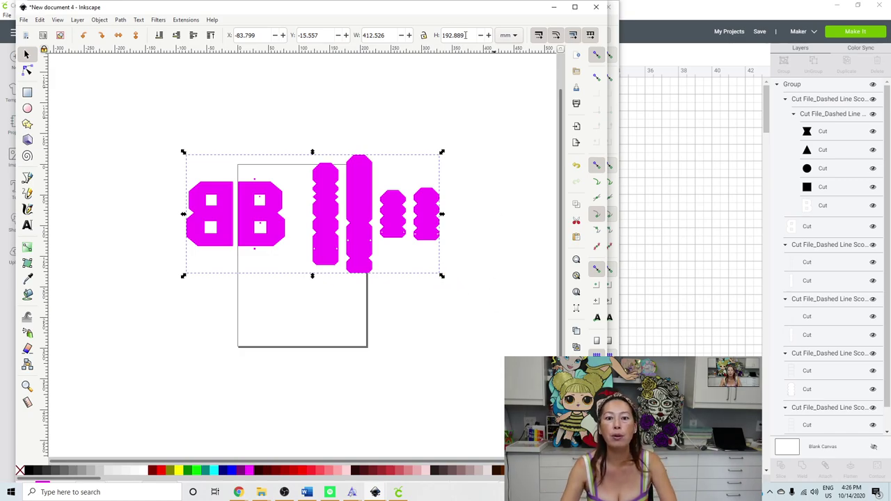
pyautogui.click(423, 38)
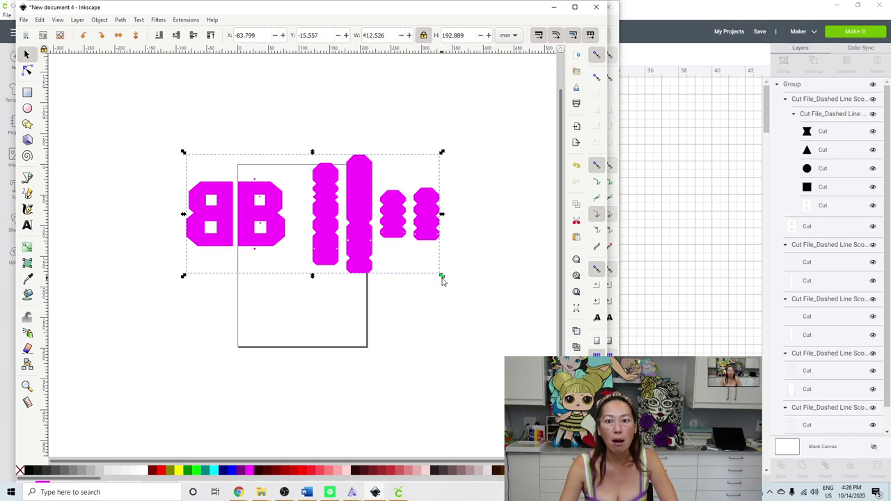
pyautogui.moveTo(442, 277); pyautogui.dragTo(560, 342)
pyautogui.moveTo(415, 233); pyautogui.dragTo(308, 169)
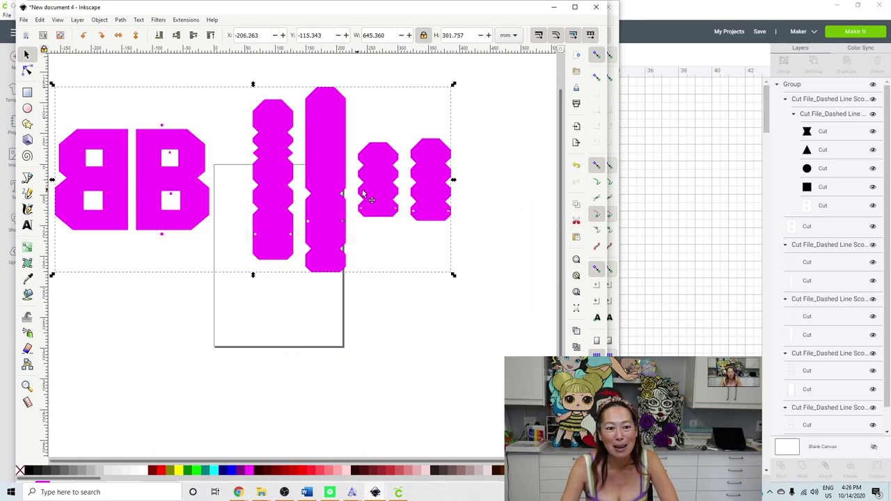
pyautogui.moveTo(361, 192); pyautogui.dragTo(357, 190)
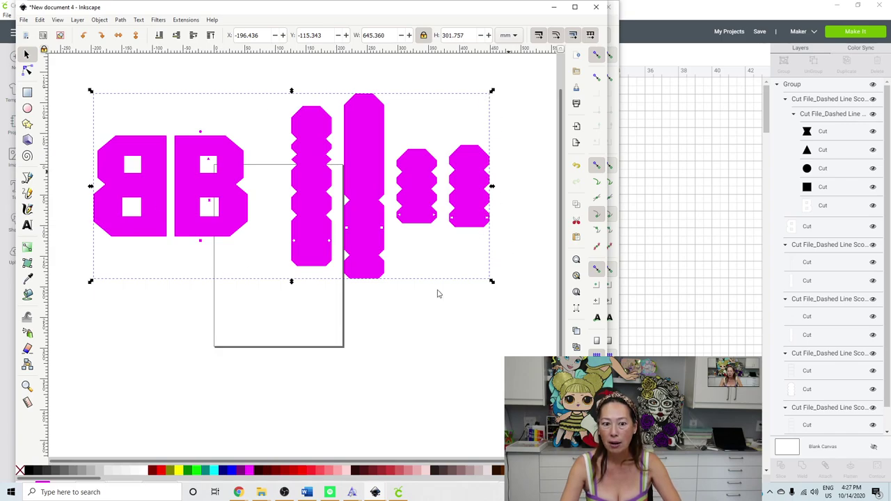
pyautogui.click(119, 345)
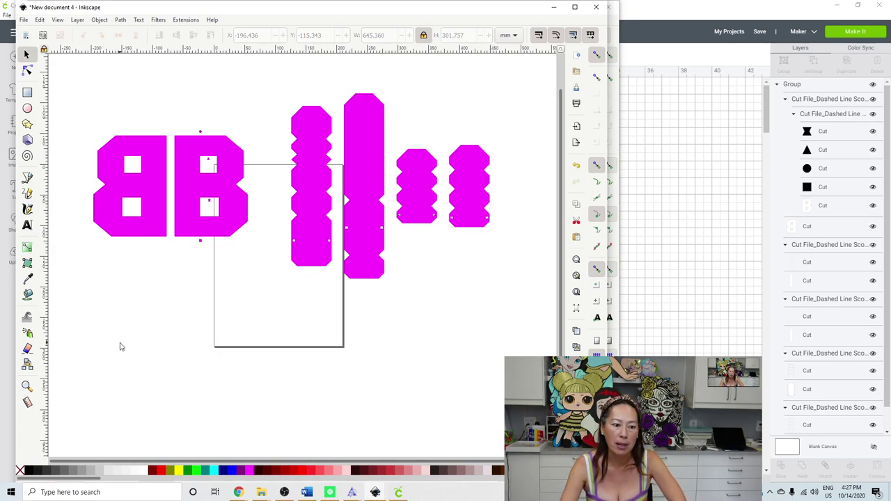
# Step: Bucket-fill both letter B faces with bright green, using a grow/shrink amount of -10 mm
pyautogui.click(28, 294)
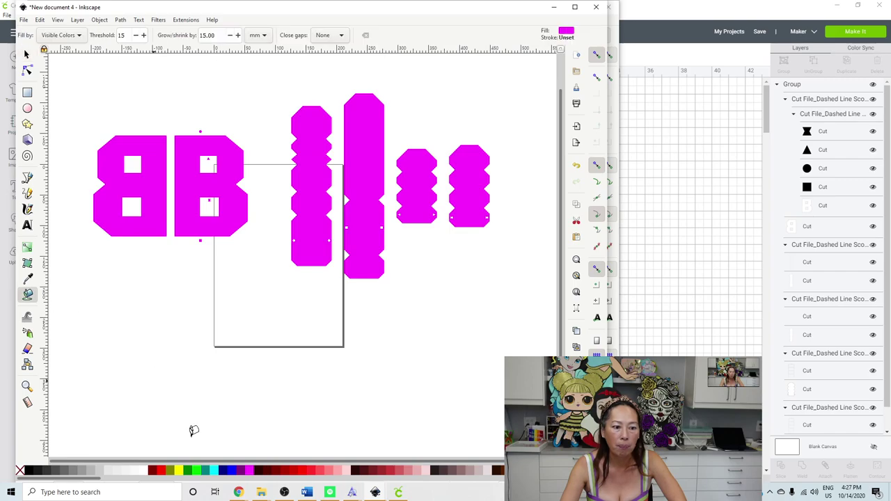
pyautogui.click(196, 472)
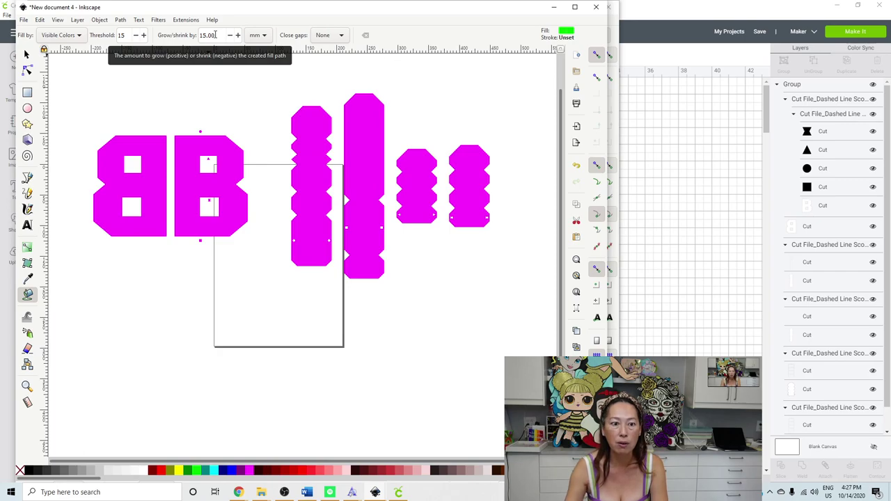
pyautogui.moveTo(215, 35); pyautogui.dragTo(184, 34)
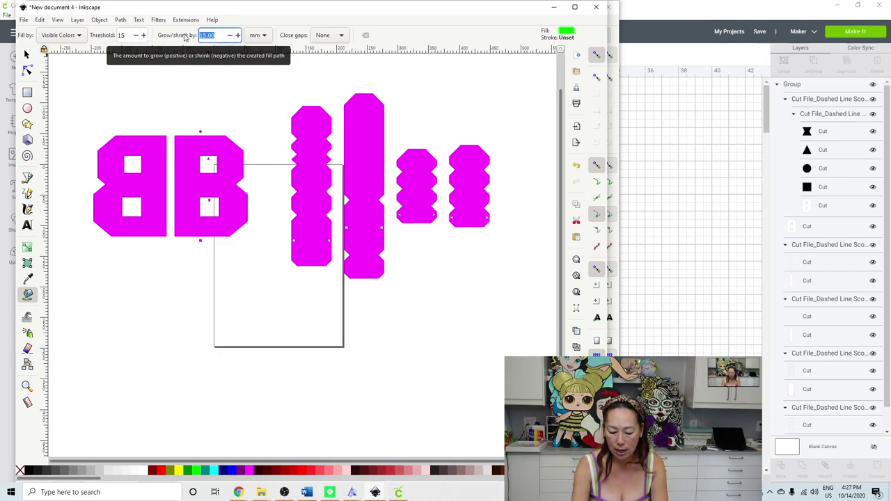
pyautogui.write('-')
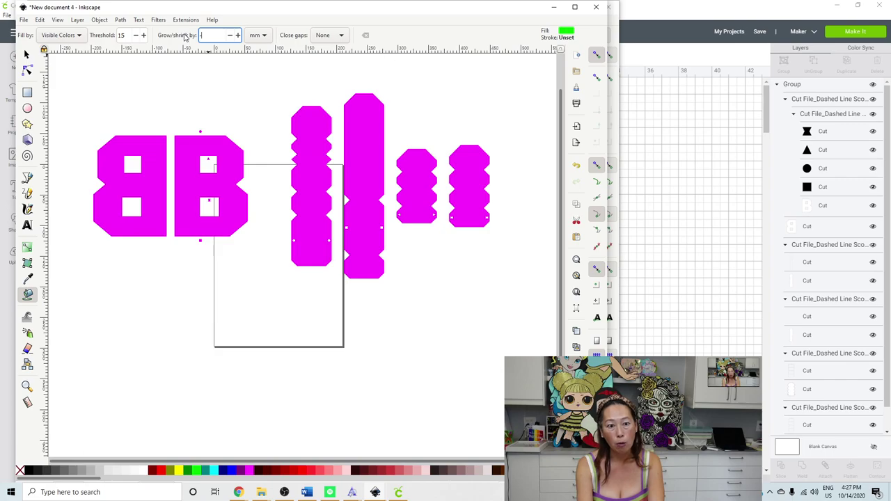
pyautogui.write('-1')
pyautogui.press('Return')
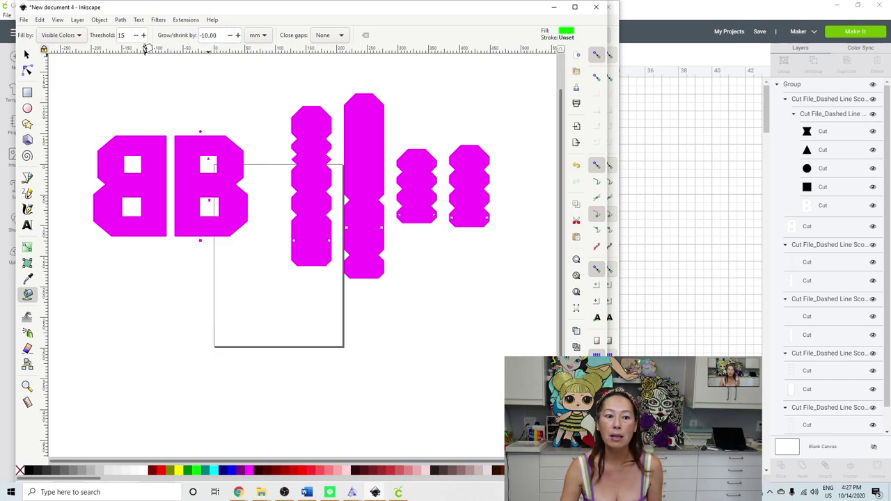
pyautogui.click(121, 136)
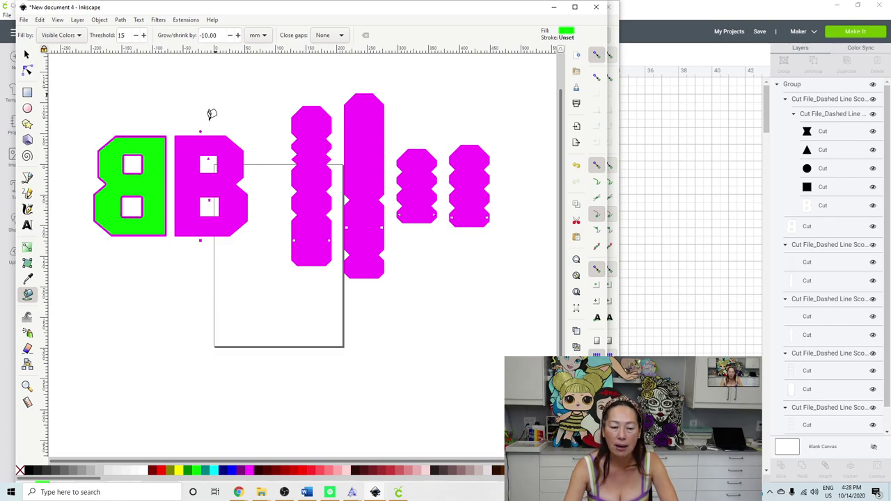
pyautogui.click(199, 143)
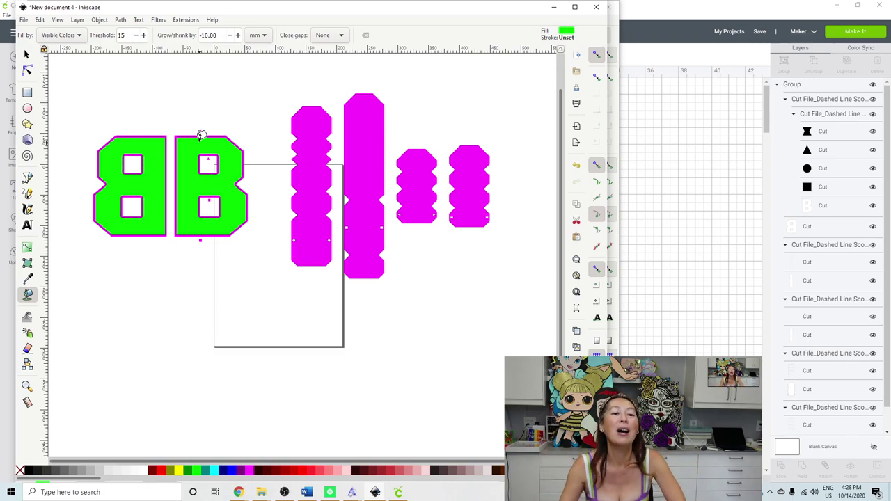
# Step: Convert all the magenta pieces and both green inner fills from objects to paths
pyautogui.click(27, 54)
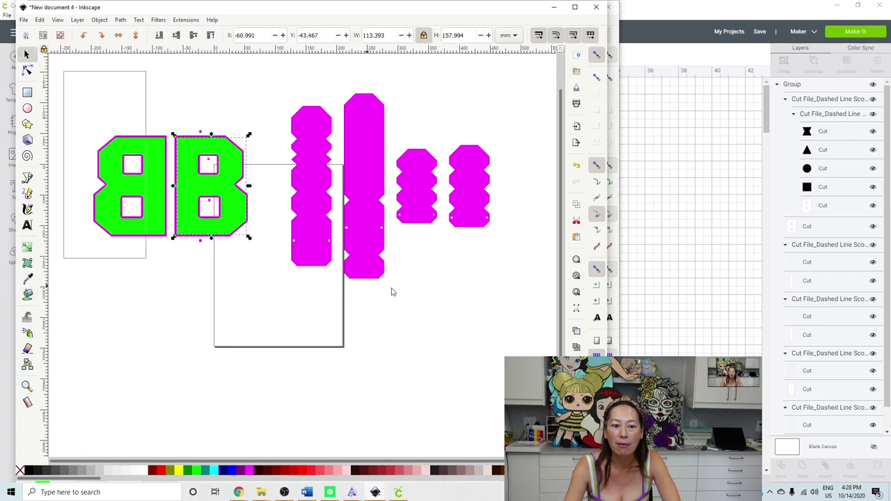
pyautogui.moveTo(526, 308); pyautogui.dragTo(527, 309)
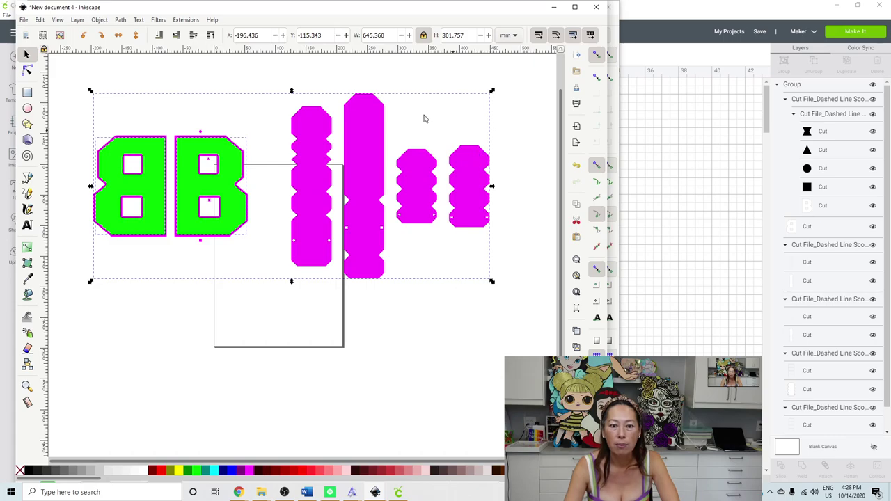
pyautogui.click(122, 20)
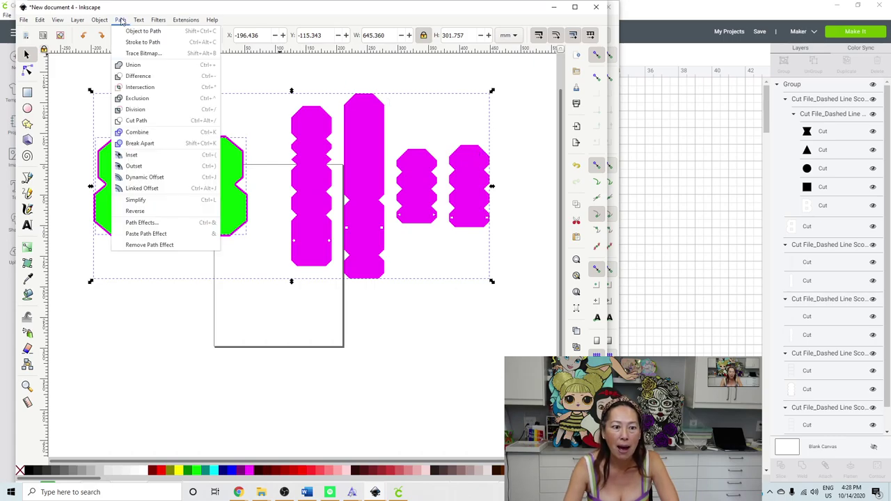
pyautogui.click(125, 31)
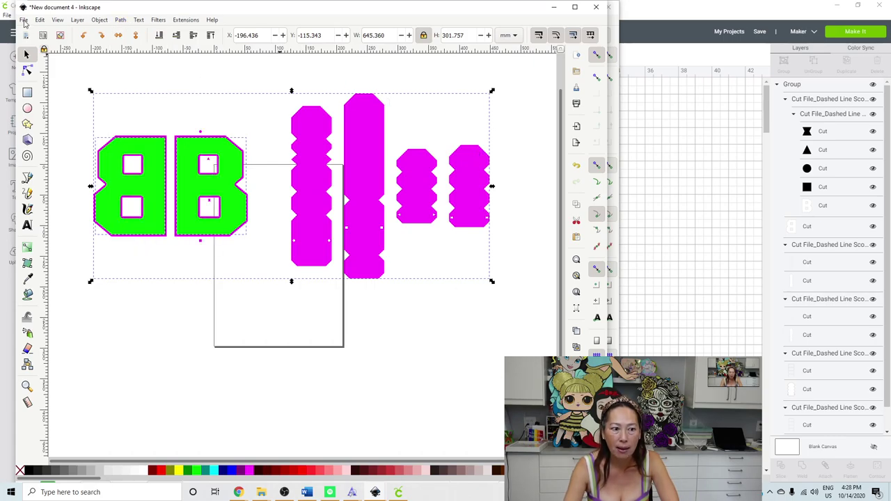
# Step: Save the document to the desktop as the Inkscape SVG "3d b internal offset" and switch back to Cricut Design Space
pyautogui.click(24, 21)
pyautogui.click(67, 106)
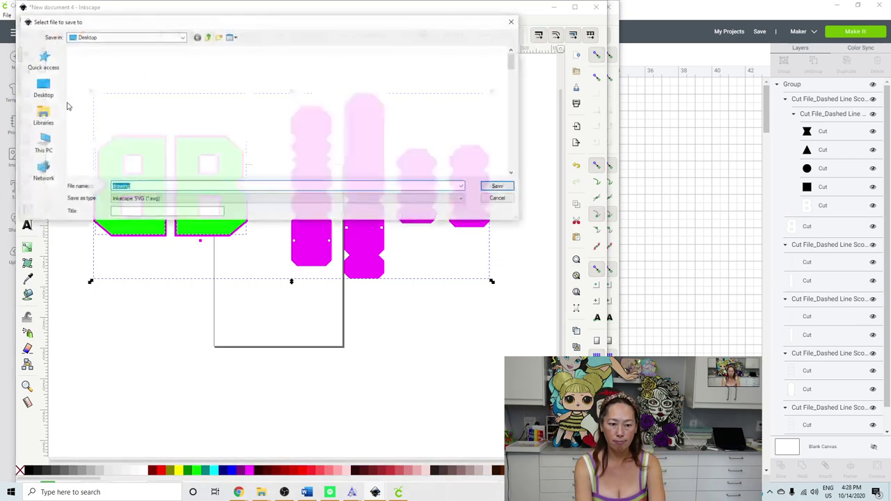
pyautogui.write('3d b internal offset')
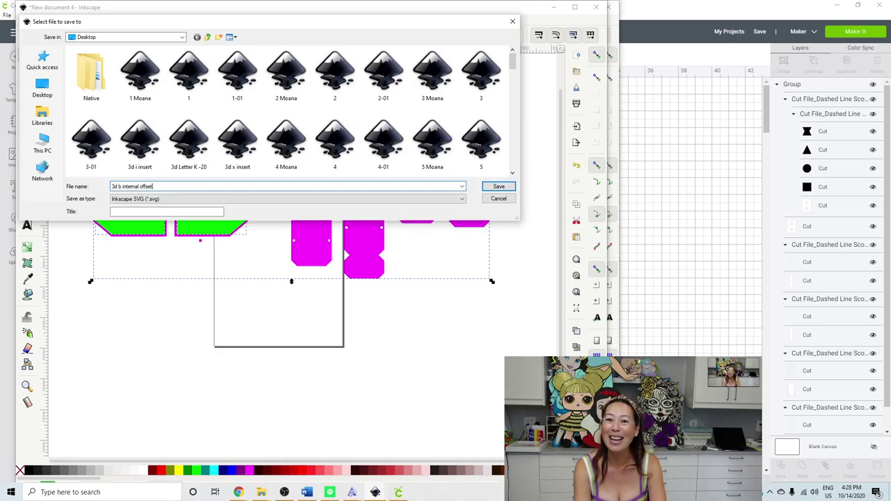
pyautogui.press('Return')
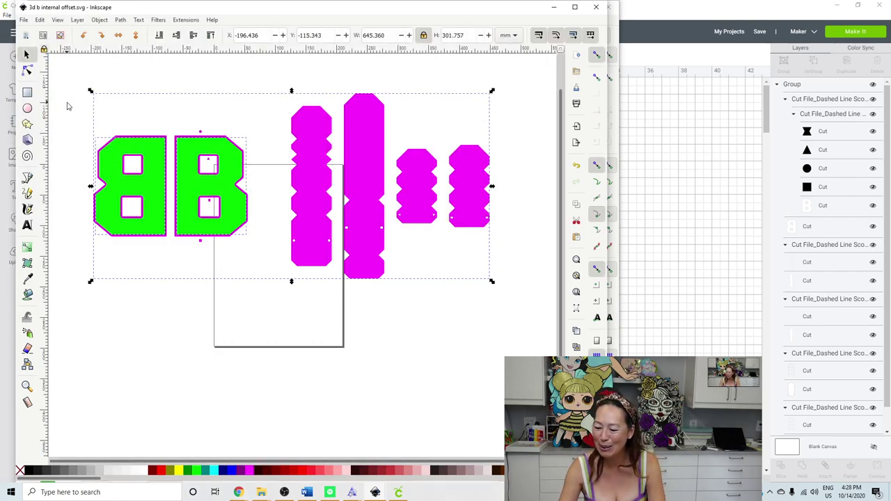
pyautogui.click(400, 493)
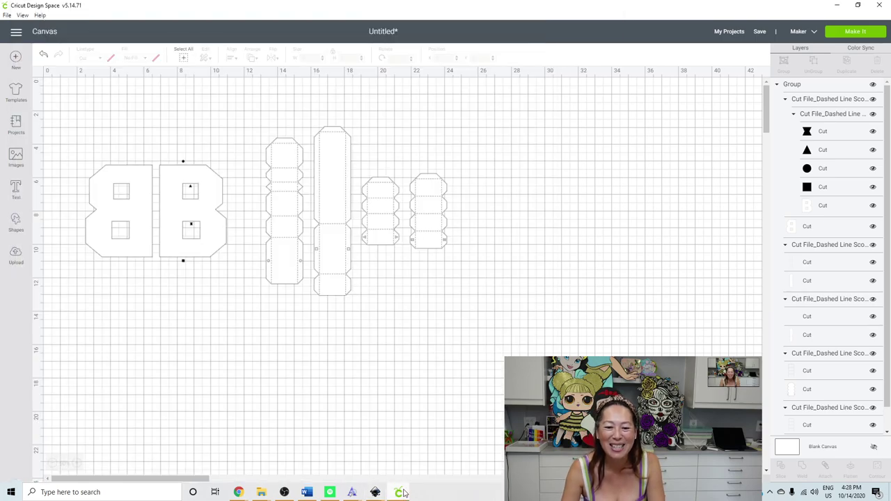
# Step: Replace the old letter B design on the canvas with the "3d b internal offset" SVG uploaded from the desktop
pyautogui.click(165, 217)
pyautogui.press('Delete')
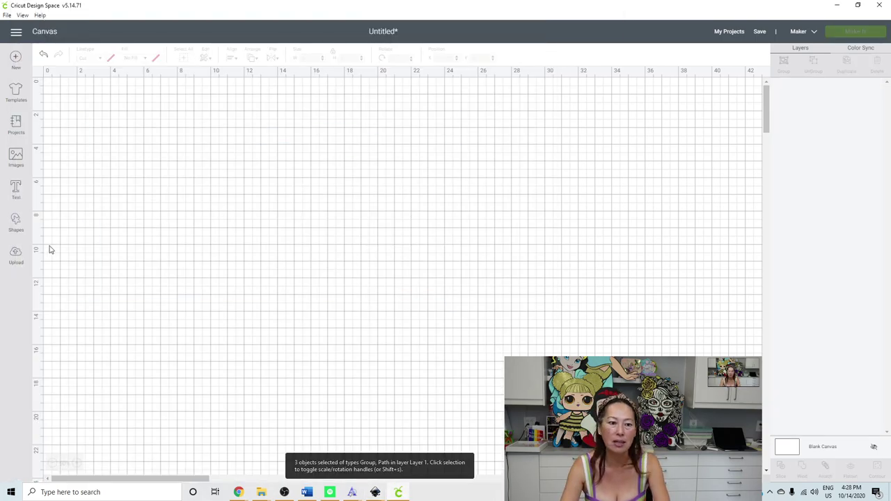
pyautogui.click(15, 259)
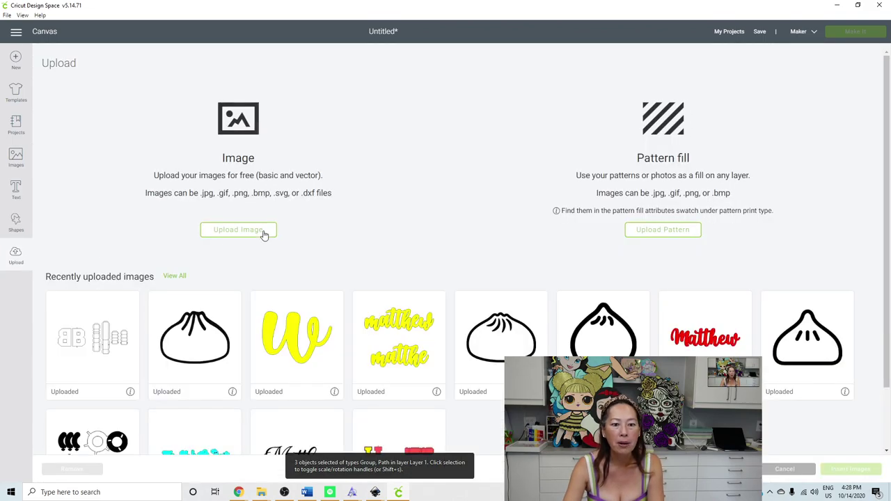
pyautogui.click(265, 232)
pyautogui.click(497, 255)
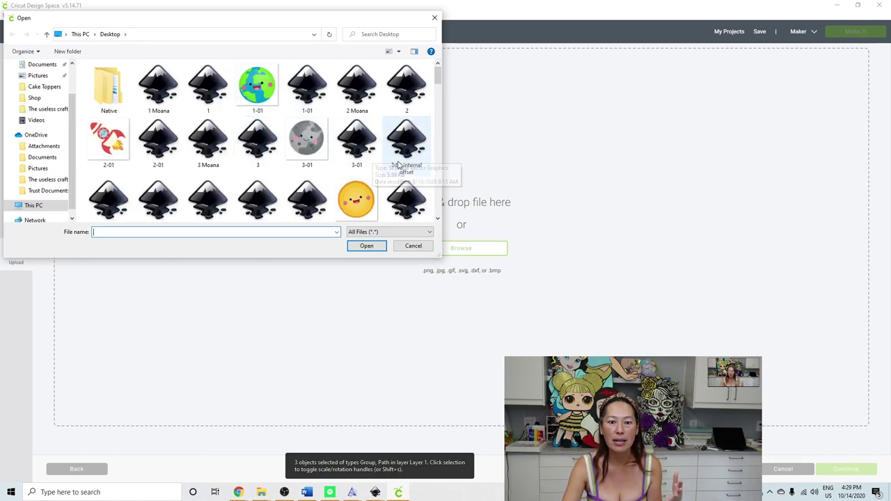
pyautogui.doubleClick(410, 138)
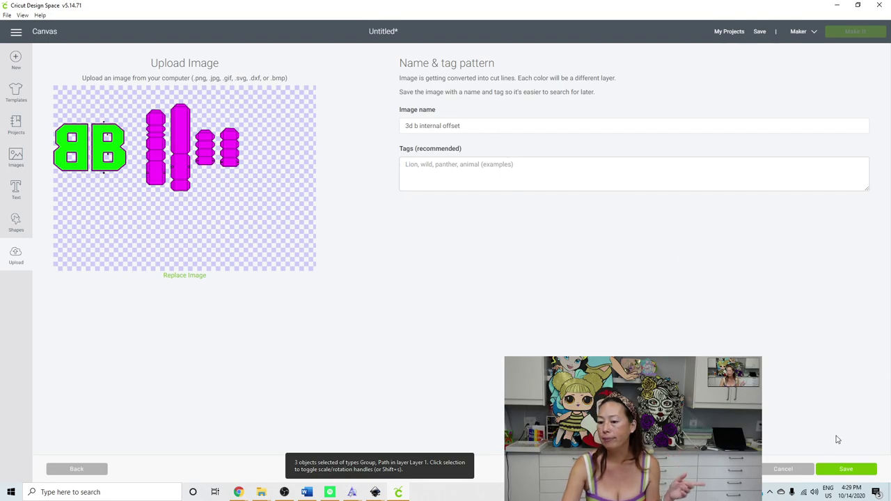
pyautogui.click(857, 471)
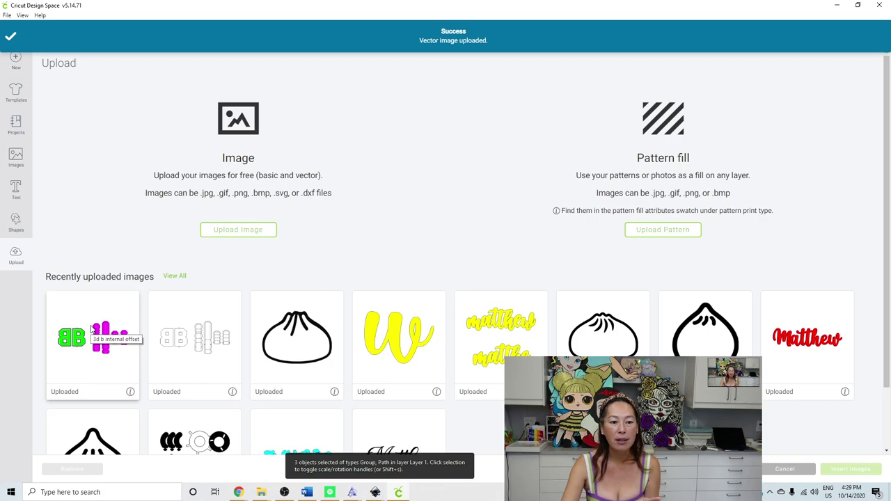
pyautogui.click(92, 330)
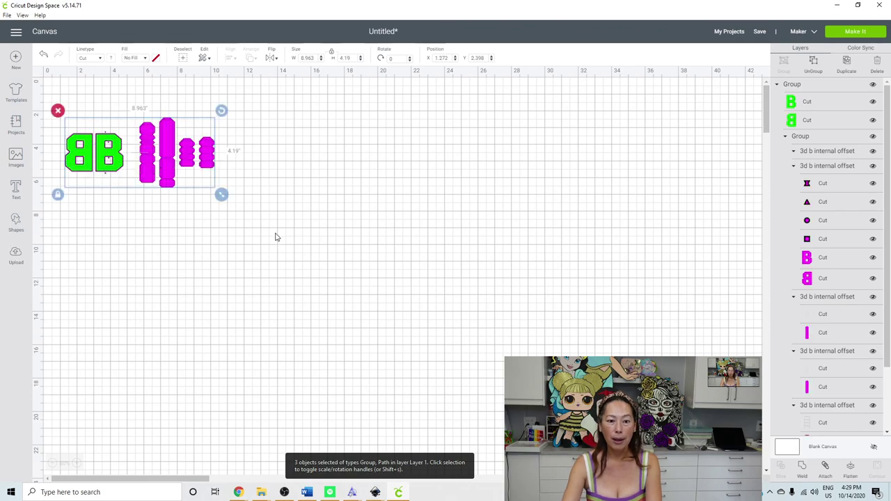
# Step: Enlarge the inserted offset design proportionally to about 22.3 in wide and ungroup it
pyautogui.moveTo(222, 197); pyautogui.dragTo(446, 385)
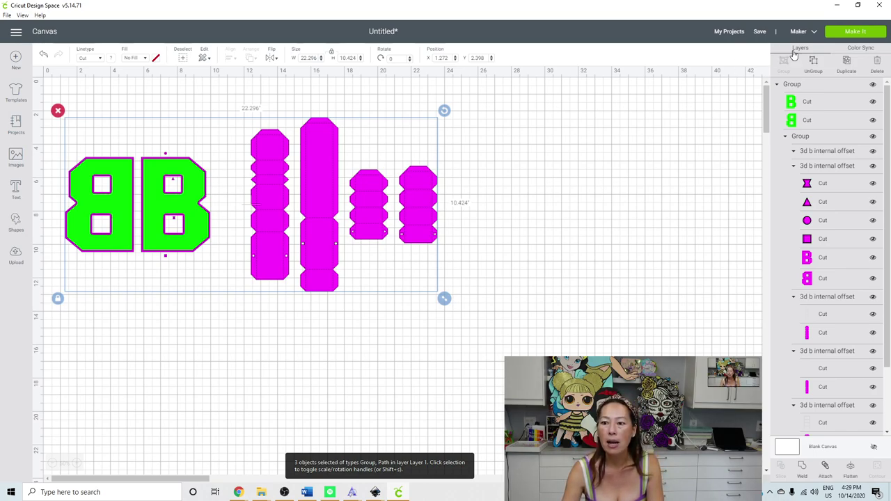
pyautogui.click(814, 63)
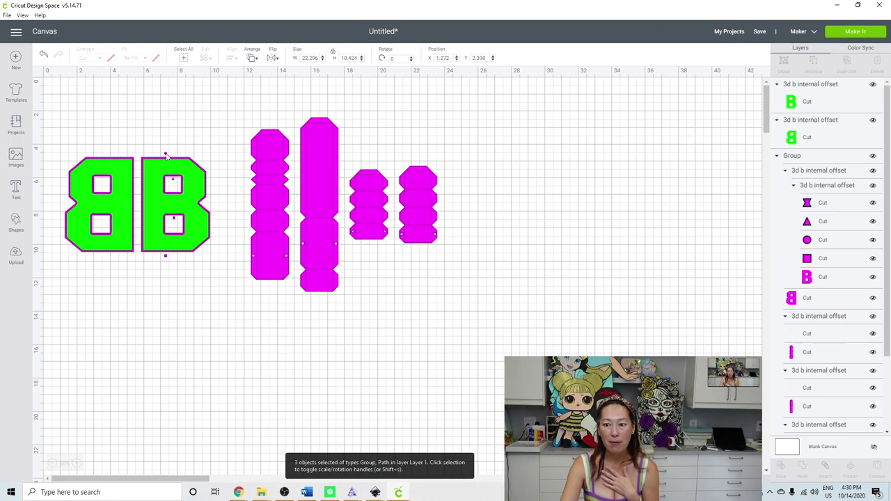
# Step: Delete the stray hourglass, triangle, circle and square cut shapes from the magenta letter B's group
pyautogui.click(826, 203)
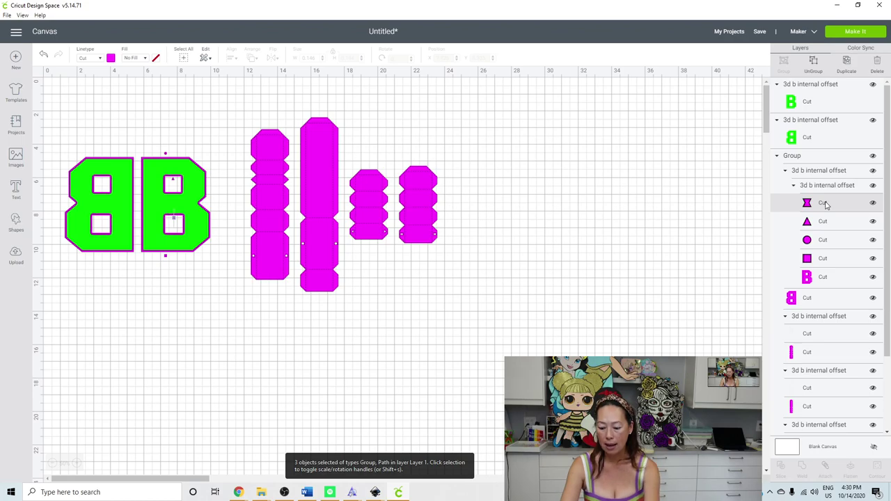
pyautogui.press('Delete')
pyautogui.click(826, 204)
pyautogui.press('Delete')
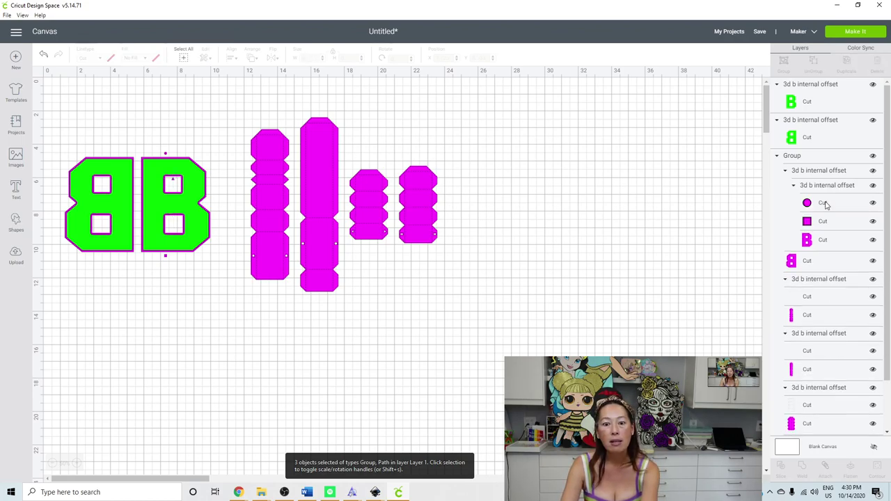
pyautogui.click(826, 203)
pyautogui.press('Delete')
pyautogui.click(826, 203)
pyautogui.press('Delete')
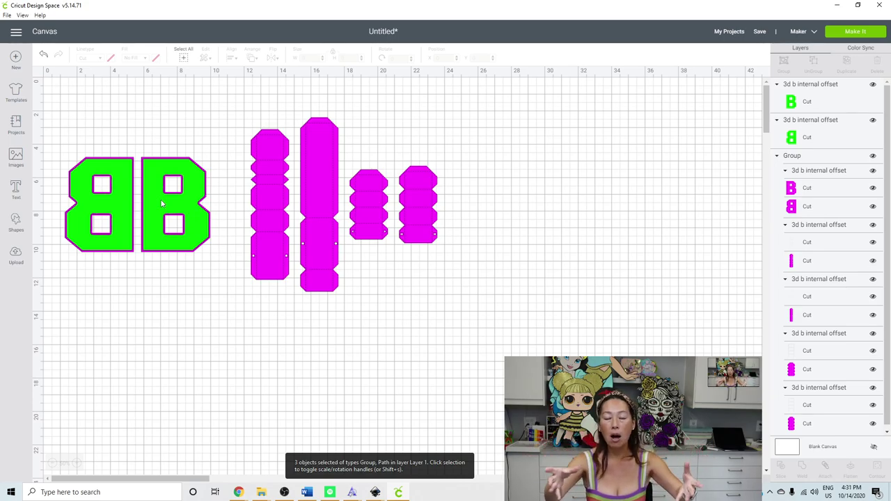
# Step: Ungroup the magenta pieces and rotate each of the four side strips about 90 degrees so they lie roughly horizontal
pyautogui.click(336, 180)
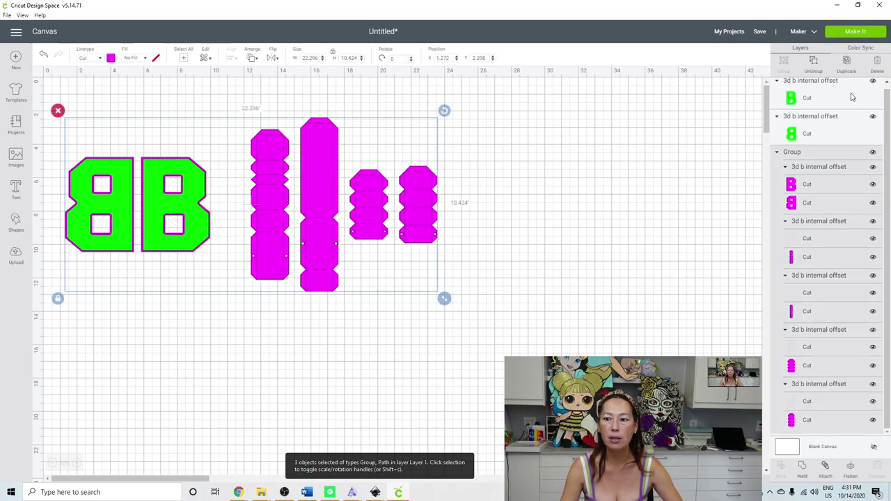
pyautogui.click(818, 63)
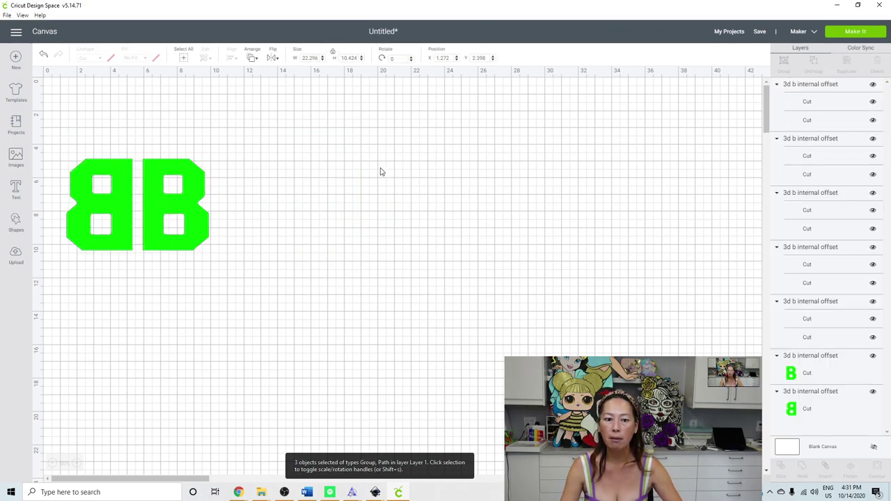
pyautogui.click(312, 176)
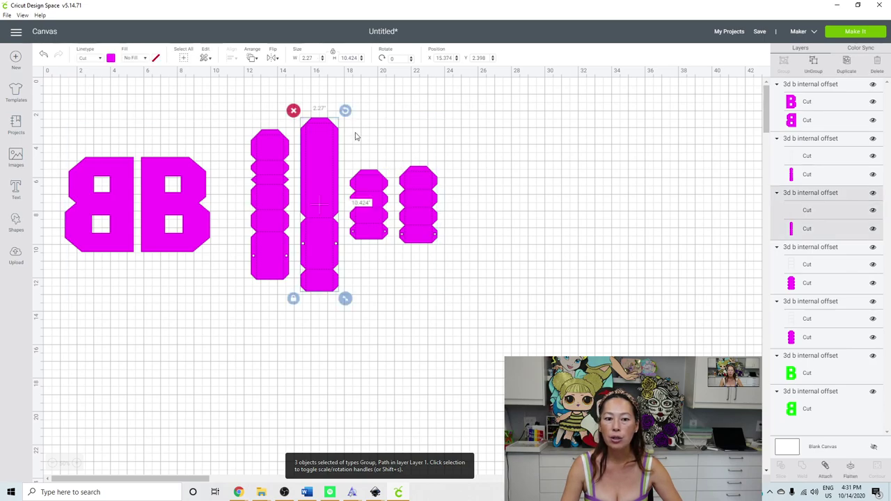
pyautogui.moveTo(346, 110); pyautogui.dragTo(439, 246)
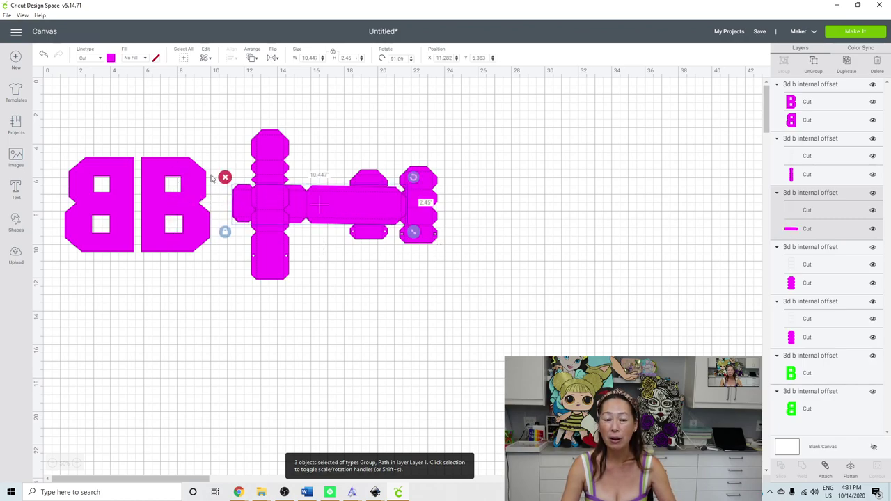
pyautogui.click(278, 143)
pyautogui.moveTo(296, 121); pyautogui.dragTo(661, 219)
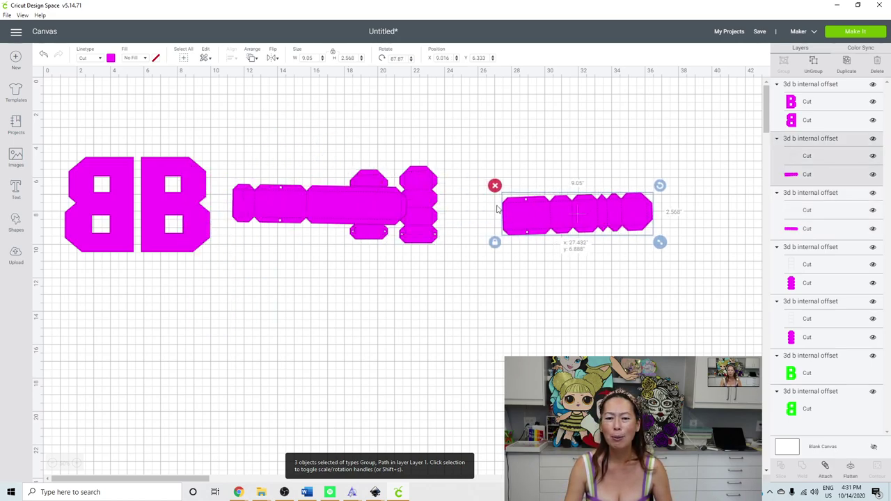
pyautogui.click(432, 193)
pyautogui.moveTo(443, 160); pyautogui.dragTo(463, 231)
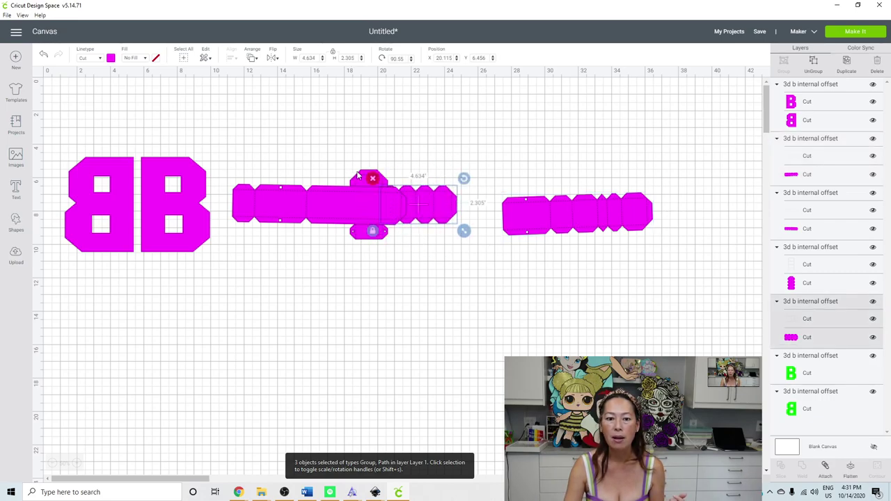
pyautogui.click(373, 180)
pyautogui.moveTo(397, 164); pyautogui.dragTo(413, 233)
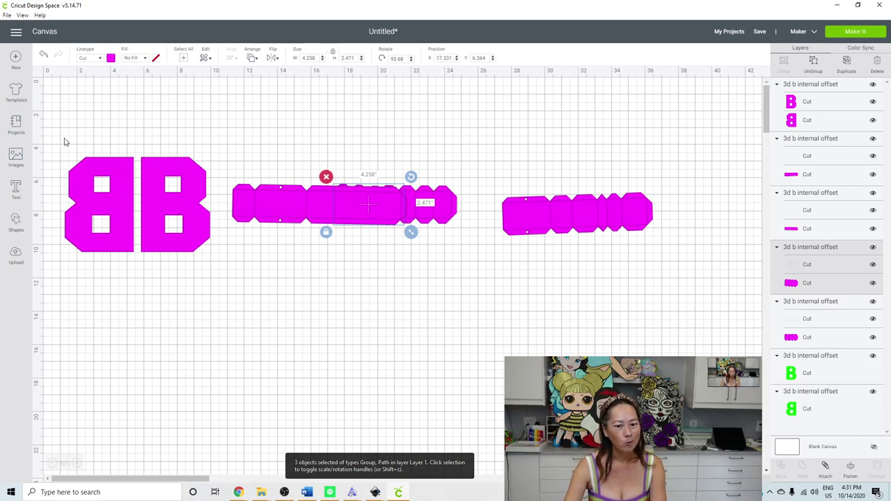
# Step: Set the height of all the letter and side pieces together to 20 in with proportions kept
pyautogui.moveTo(62, 138); pyautogui.dragTo(686, 307)
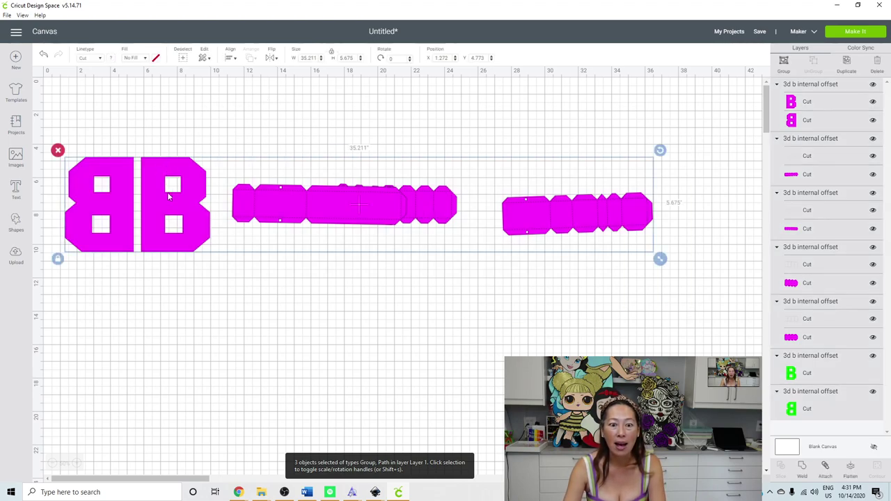
pyautogui.click(348, 58)
pyautogui.write('20')
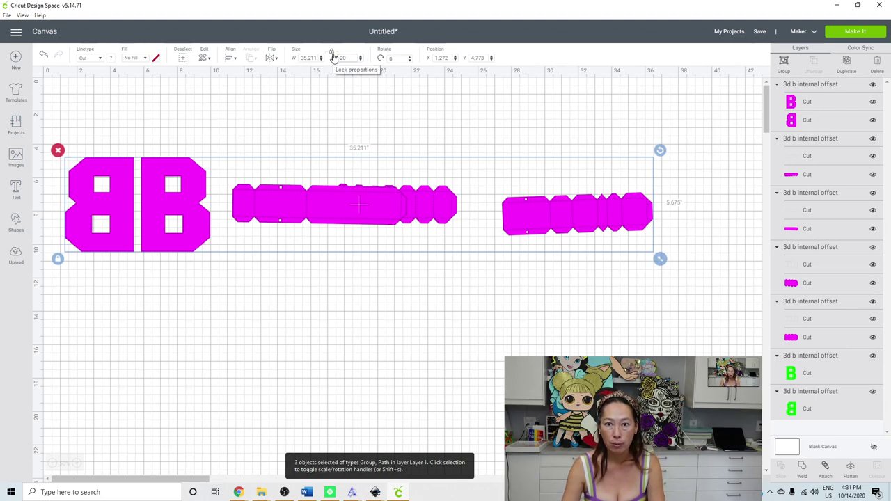
pyautogui.press('Tab')
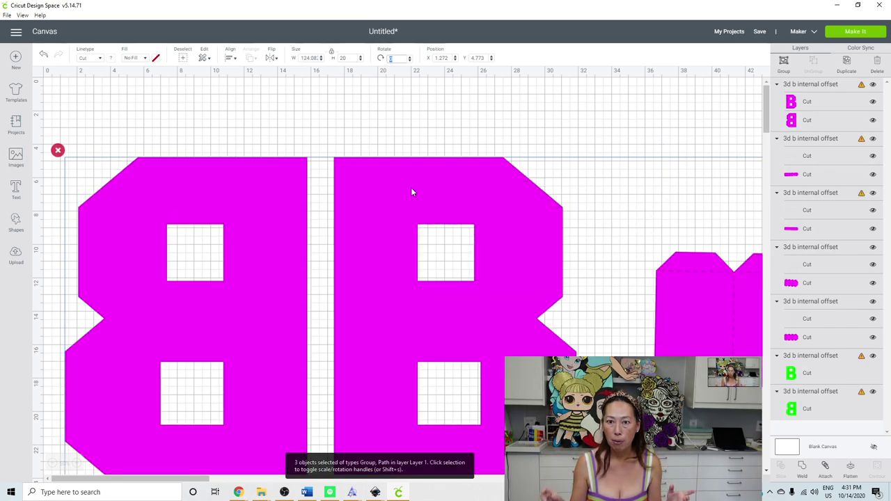
# Step: Separate the two magenta Bs and move the forward-facing magenta B and its green inner B down, clear of each other
pyautogui.click(52, 463)
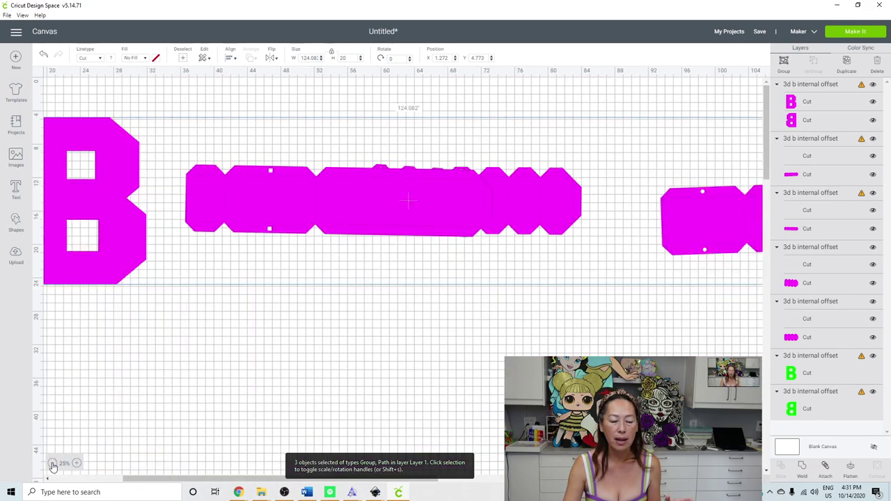
pyautogui.click(234, 476)
pyautogui.moveTo(234, 475); pyautogui.dragTo(143, 479)
pyautogui.click(269, 156)
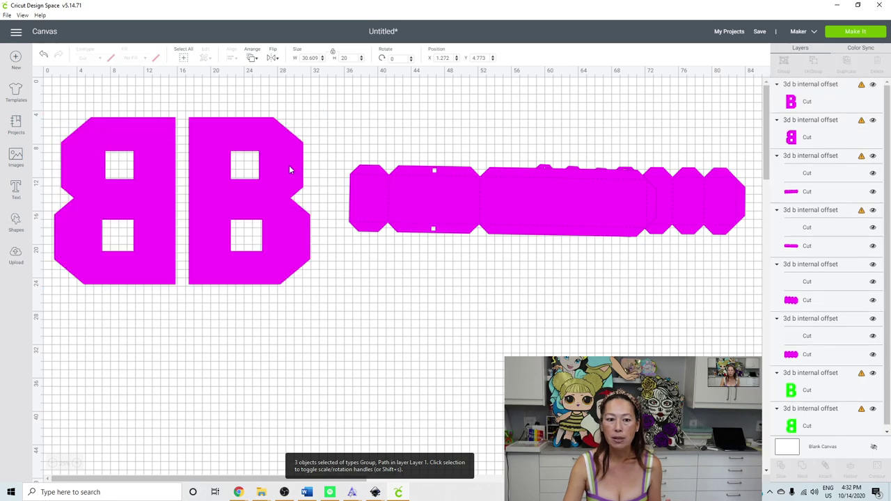
pyautogui.moveTo(293, 222); pyautogui.dragTo(370, 259)
pyautogui.click(292, 244)
pyautogui.moveTo(292, 244); pyautogui.dragTo(290, 314)
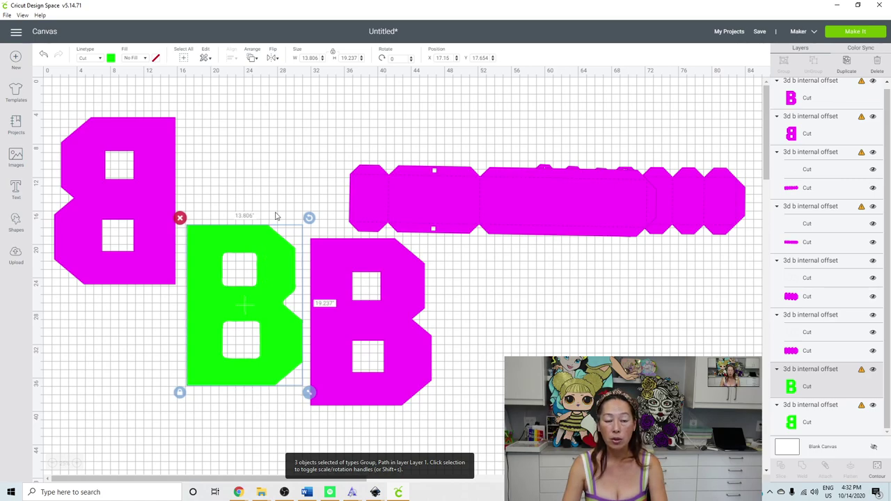
# Step: Bring the green B to the front, check its fit over the magenta B, and place the two side by side
pyautogui.click(252, 59)
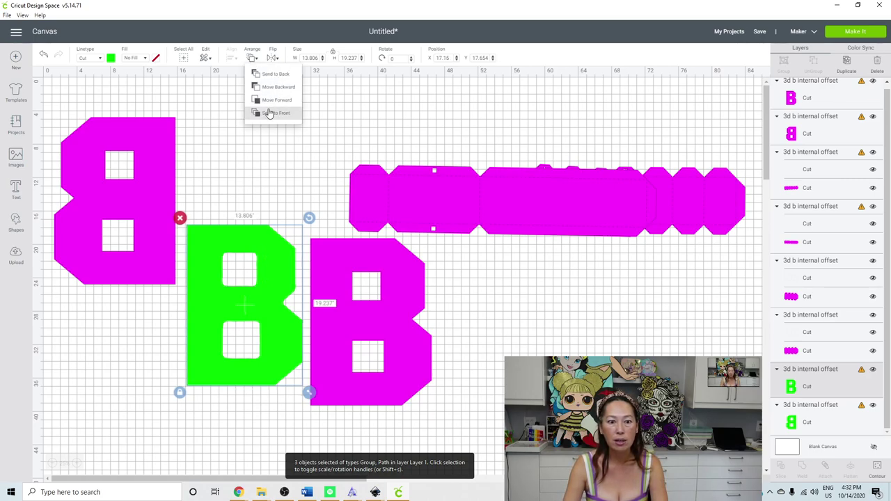
pyautogui.moveTo(275, 280); pyautogui.dragTo(402, 298)
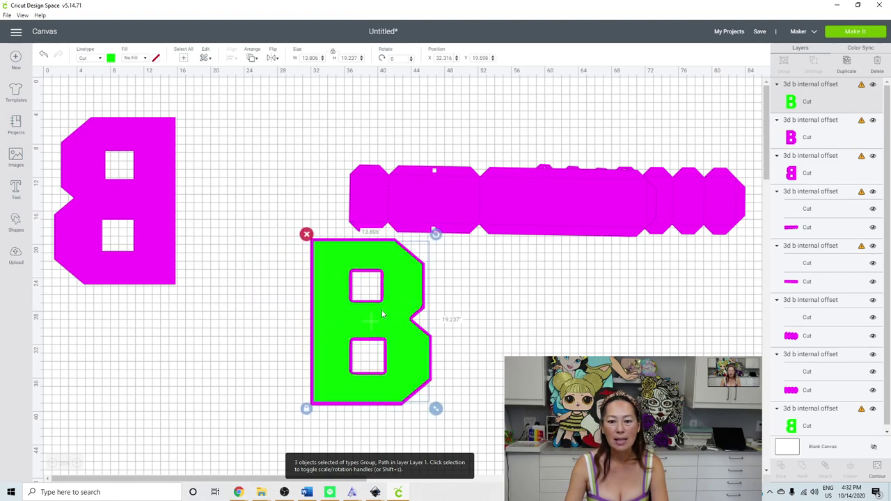
pyautogui.moveTo(382, 316); pyautogui.dragTo(212, 314)
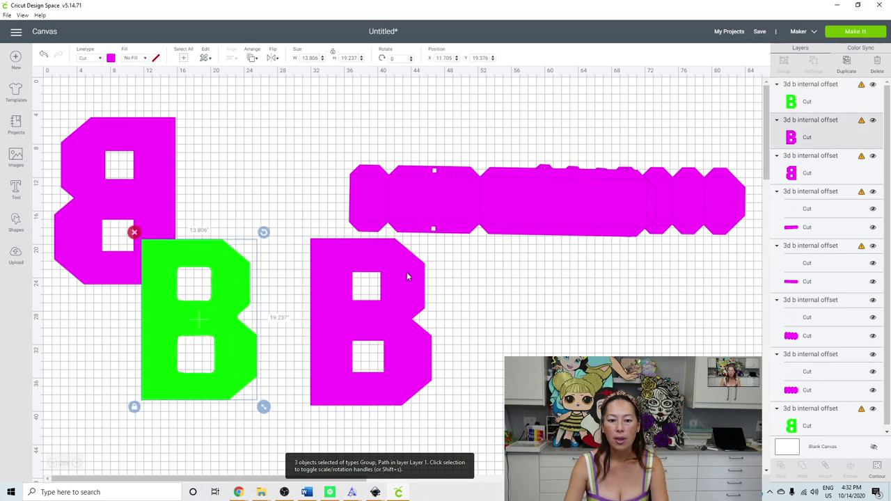
pyautogui.click(400, 283)
pyautogui.moveTo(388, 322); pyautogui.dragTo(339, 327)
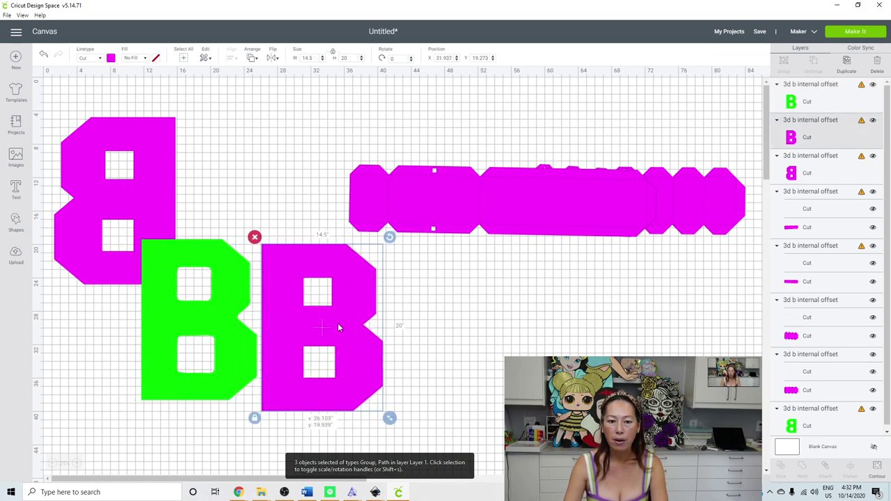
# Step: Move the longest side strip over the forward-facing magenta B and rotate it to roughly upright
pyautogui.click(490, 210)
pyautogui.moveTo(499, 206); pyautogui.dragTo(303, 191)
pyautogui.moveTo(490, 147); pyautogui.dragTo(376, 353)
pyautogui.moveTo(328, 160); pyautogui.dragTo(335, 233)
# Step: Bring the long strip to the front, straighten it to about 180 degrees, and place it beside the forward-facing magenta B
pyautogui.click(252, 58)
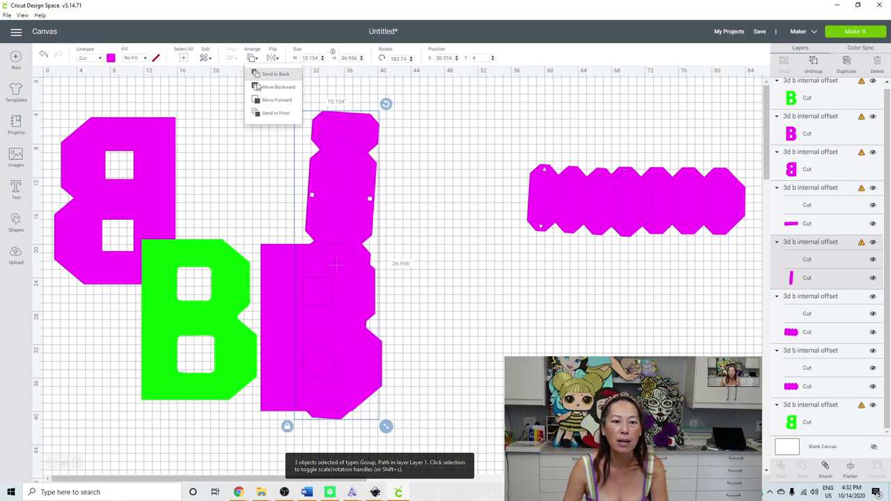
pyautogui.click(277, 114)
pyautogui.moveTo(377, 144); pyautogui.dragTo(348, 147)
pyautogui.moveTo(357, 106); pyautogui.dragTo(347, 107)
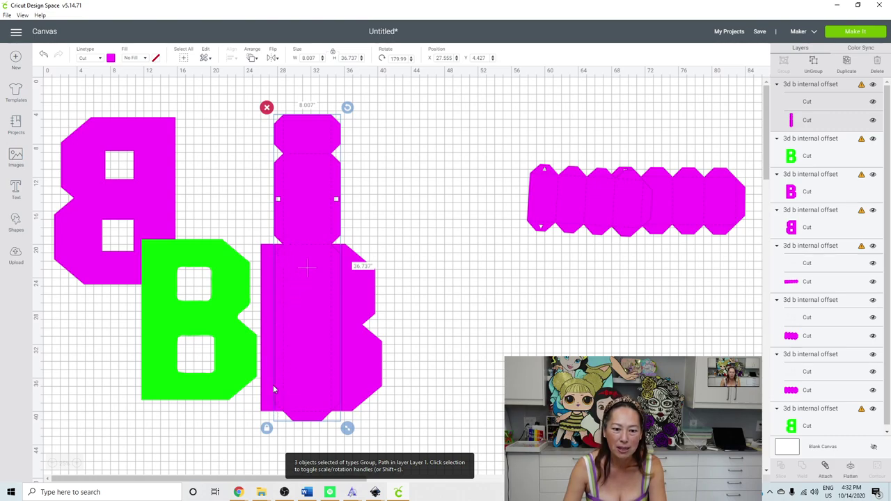
pyautogui.moveTo(306, 219); pyautogui.dragTo(473, 207)
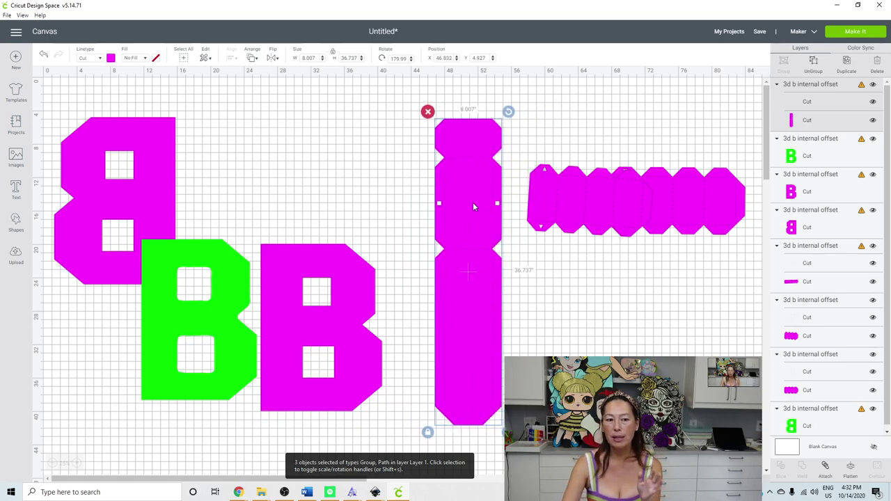
# Step: Recolor the mirrored B light blue and sync all the remaining magenta pieces to that color
pyautogui.click(166, 144)
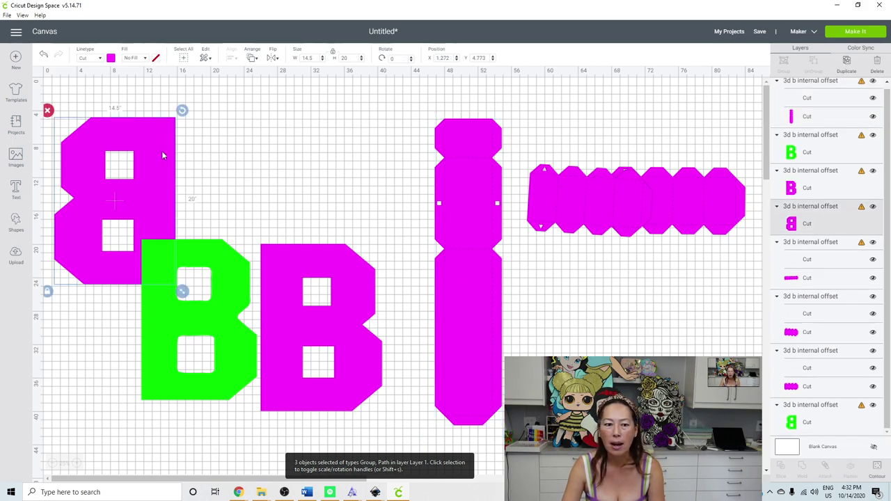
pyautogui.click(110, 59)
pyautogui.click(155, 108)
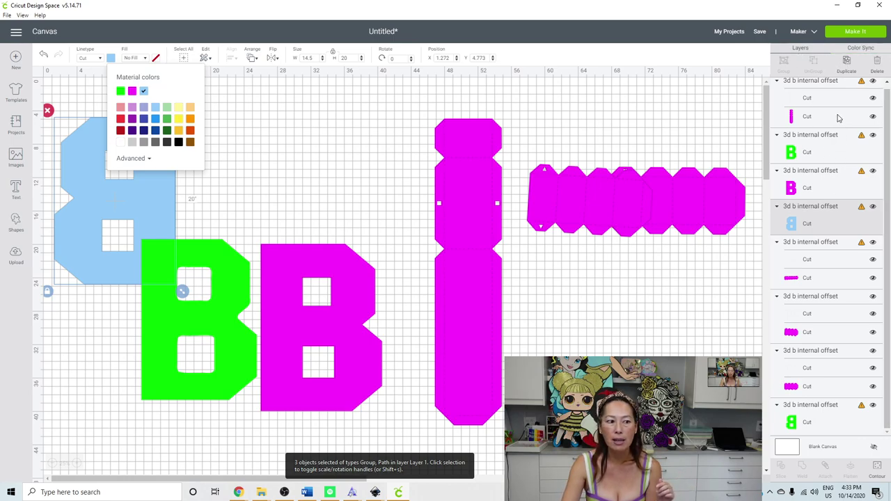
pyautogui.click(869, 48)
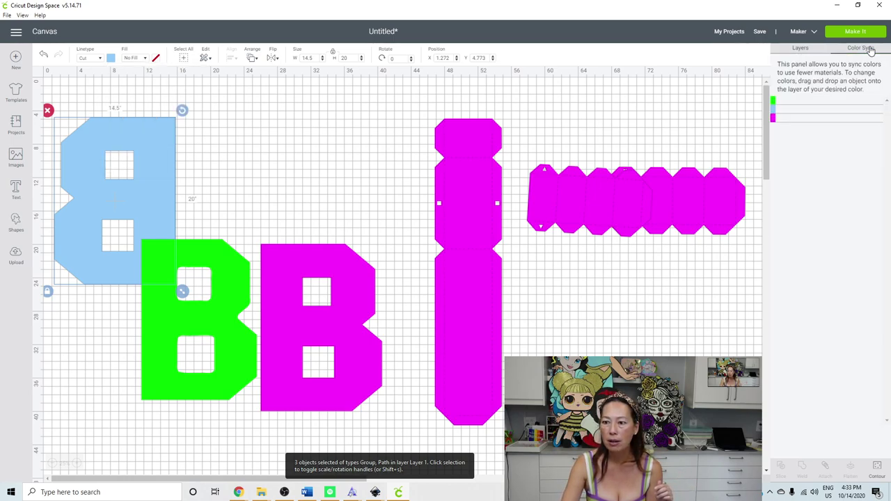
pyautogui.moveTo(802, 143); pyautogui.dragTo(811, 127)
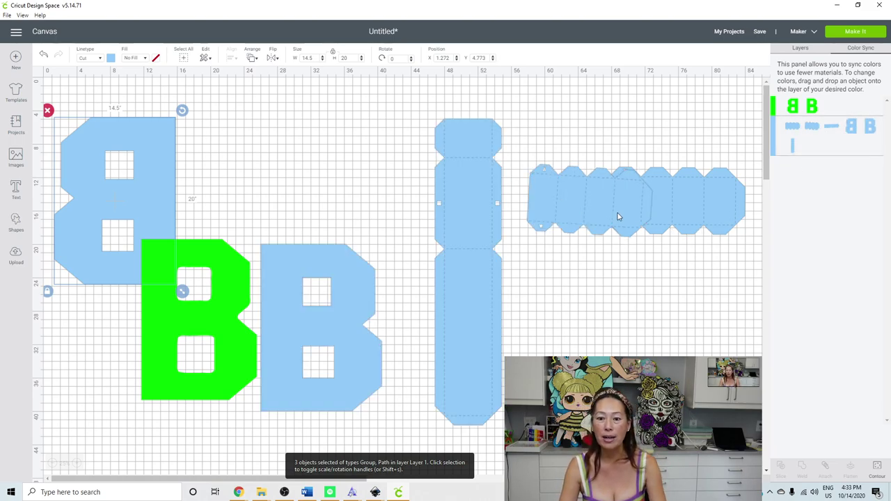
# Step: Separate the two overlapping short side strips, stack them one above the other, and straighten each to about 90 degrees
pyautogui.click(594, 210)
pyautogui.moveTo(594, 210); pyautogui.dragTo(613, 297)
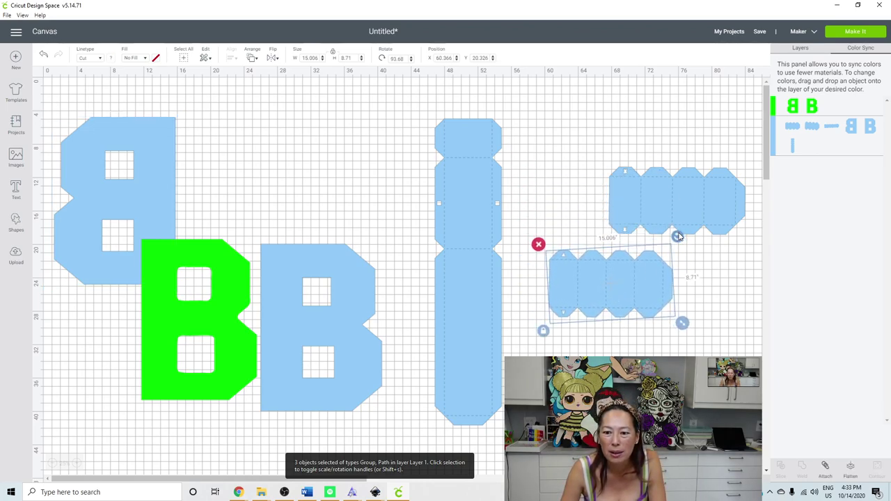
pyautogui.moveTo(679, 239)
pyautogui.mouseDown()
pyautogui.moveTo(680, 268)
pyautogui.moveTo(678, 249)
pyautogui.mouseUp()
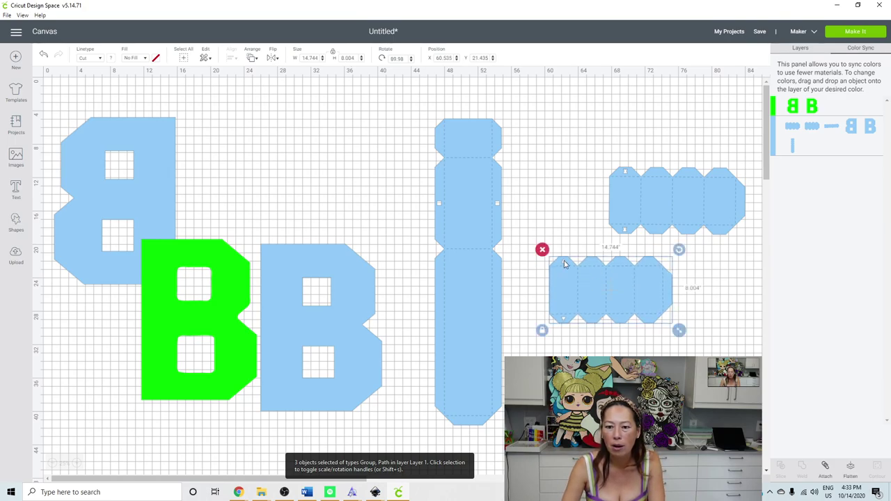
pyautogui.moveTo(698, 209); pyautogui.dragTo(646, 213)
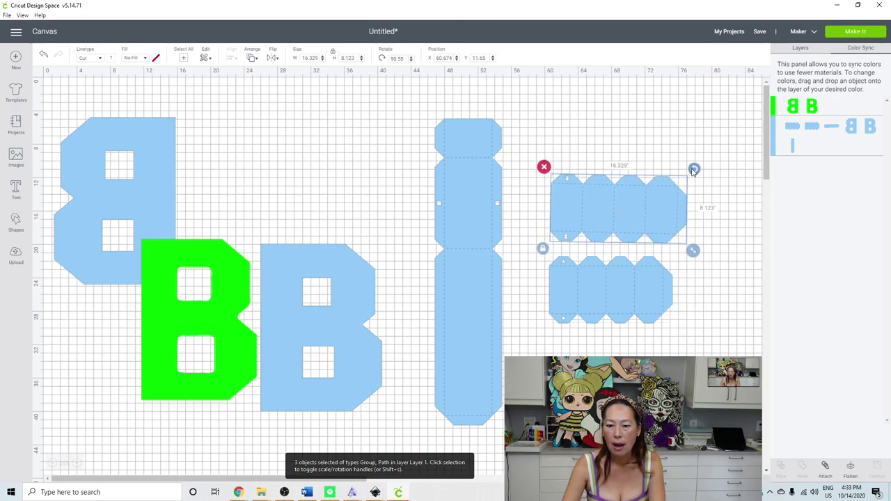
pyautogui.moveTo(694, 169); pyautogui.dragTo(693, 171)
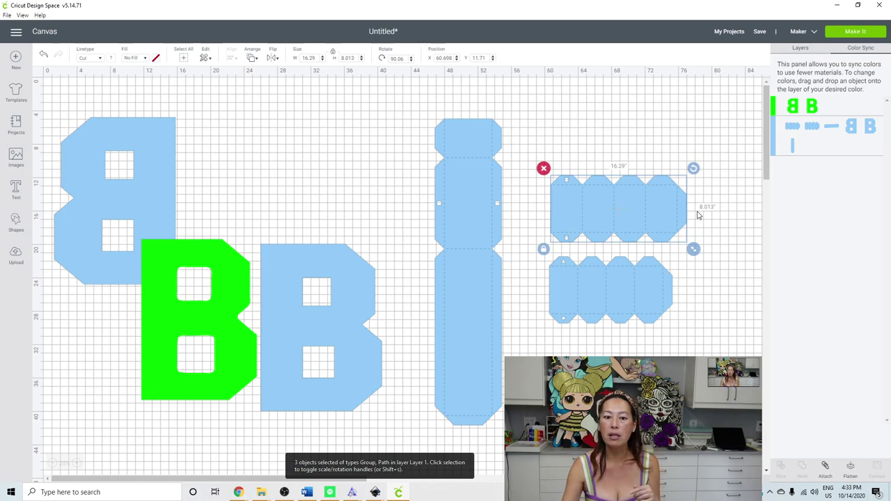
# Step: Move the remaining medium-length side strip beneath the two short strips and rotate it to about 90 degrees
pyautogui.moveTo(110, 479); pyautogui.dragTo(199, 485)
pyautogui.moveTo(751, 202); pyautogui.dragTo(442, 386)
pyautogui.moveTo(614, 356); pyautogui.dragTo(612, 369)
pyautogui.moveTo(183, 479); pyautogui.dragTo(158, 479)
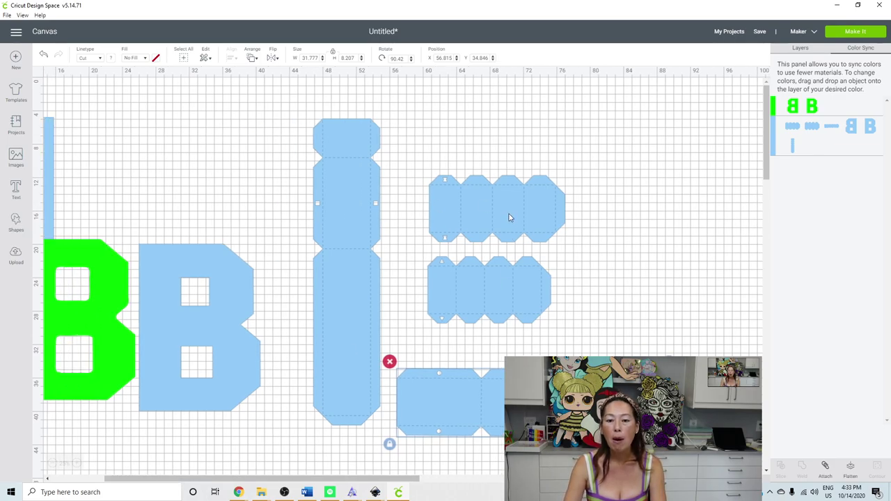
# Step: Move the upper short strip away from the others, try it at a diagonal angle, and straighten it back to about 90 degrees
pyautogui.moveTo(510, 213); pyautogui.dragTo(534, 183)
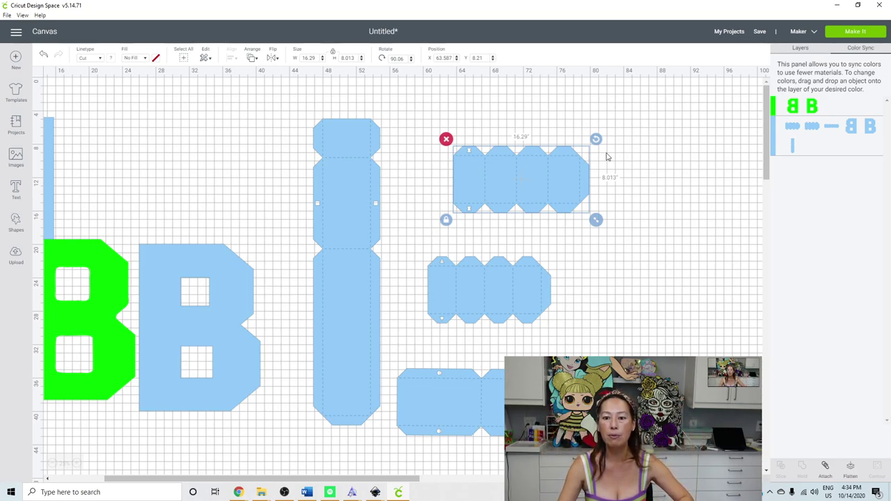
pyautogui.moveTo(596, 142); pyautogui.dragTo(583, 116)
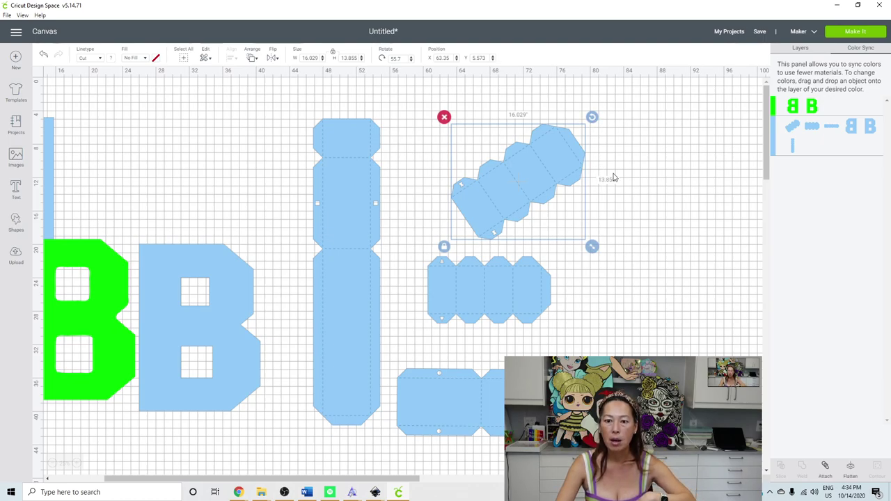
pyautogui.moveTo(591, 117); pyautogui.dragTo(675, 224)
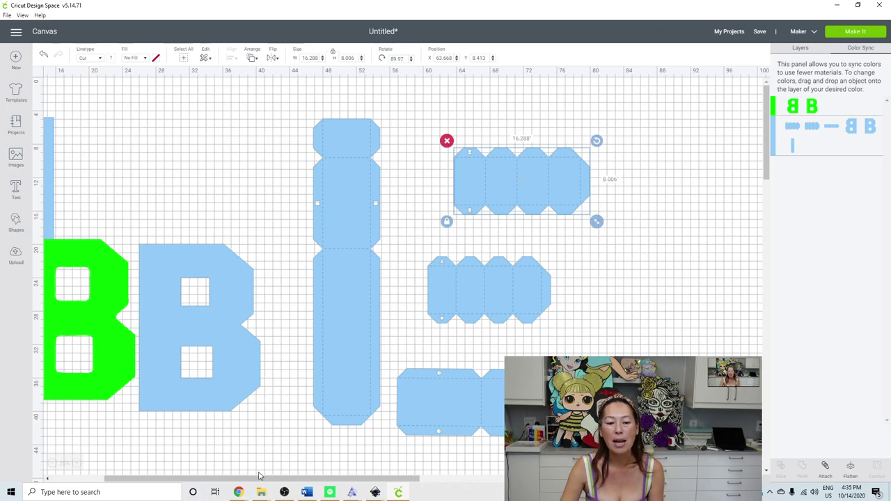
pyautogui.moveTo(253, 481); pyautogui.dragTo(201, 481)
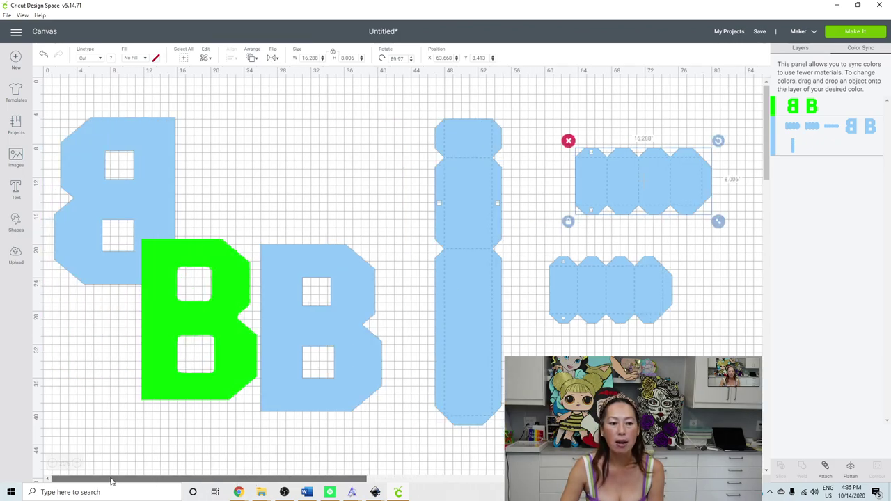
# Step: Move the forward-facing light blue B higher on the canvas and shift the green B over the mirrored blue B
pyautogui.click(321, 346)
pyautogui.moveTo(321, 346); pyautogui.dragTo(317, 252)
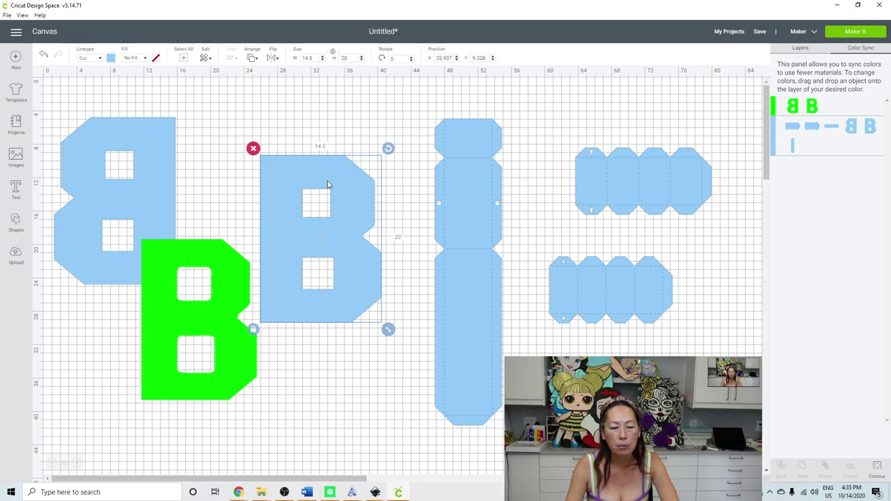
pyautogui.click(170, 312)
pyautogui.moveTo(188, 304); pyautogui.dragTo(317, 232)
pyautogui.moveTo(316, 233); pyautogui.dragTo(82, 275)
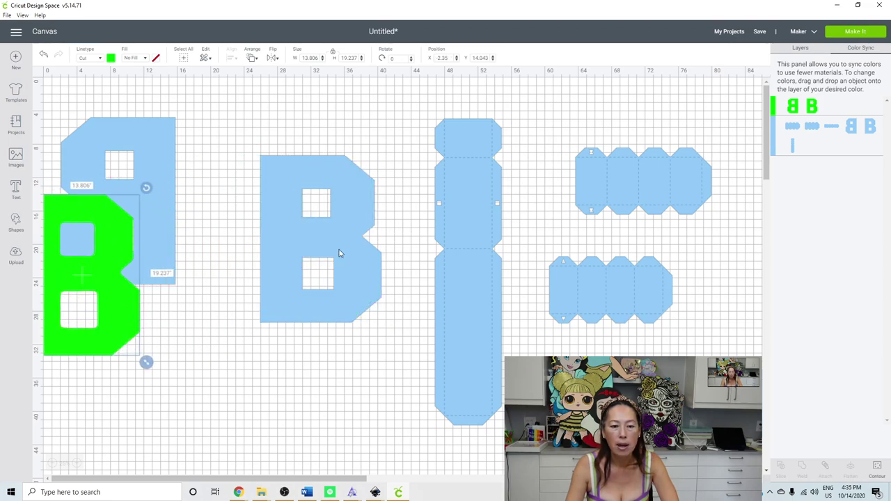
# Step: Insert a square shape and place it over the upper-left corner of the forward-facing light blue B
pyautogui.click(326, 220)
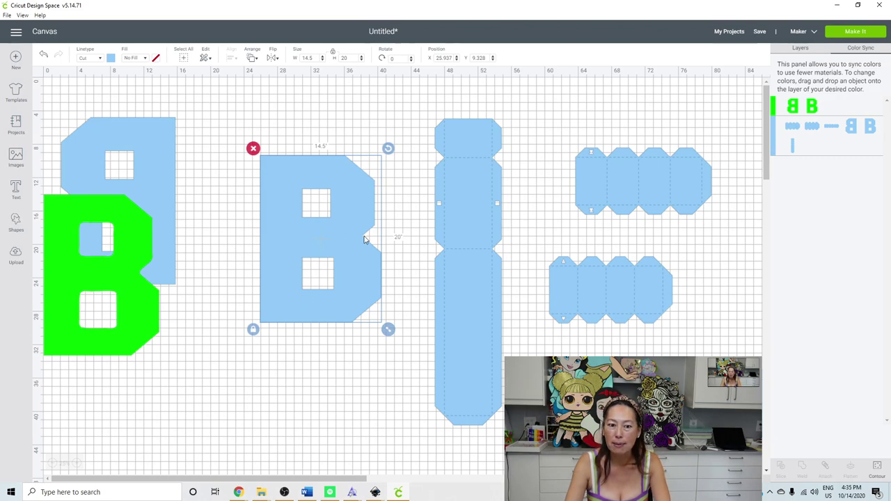
pyautogui.click(16, 222)
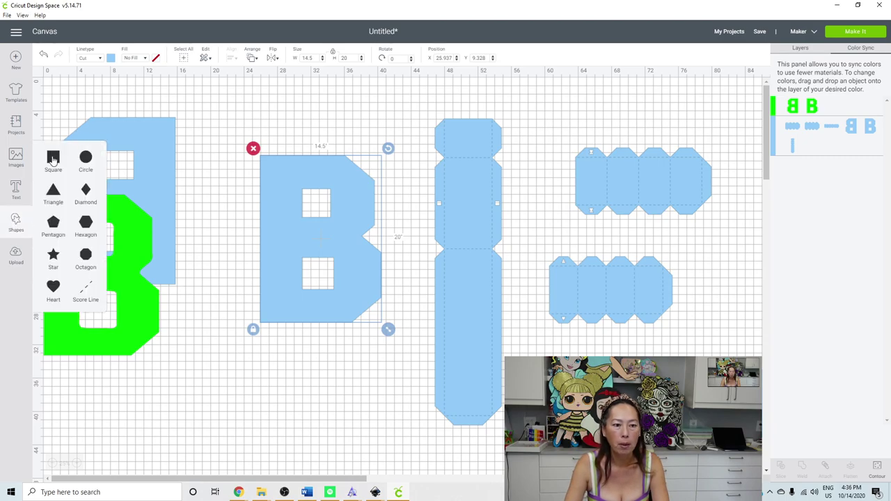
pyautogui.click(53, 160)
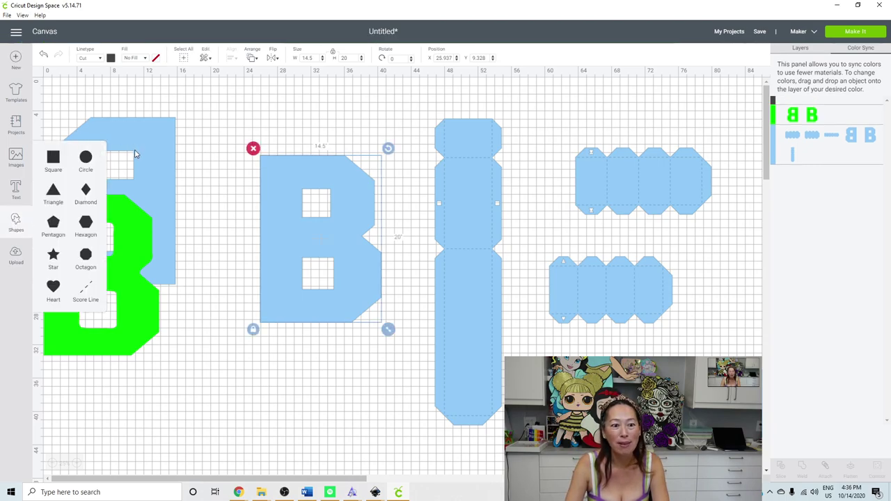
pyautogui.moveTo(89, 128); pyautogui.dragTo(255, 148)
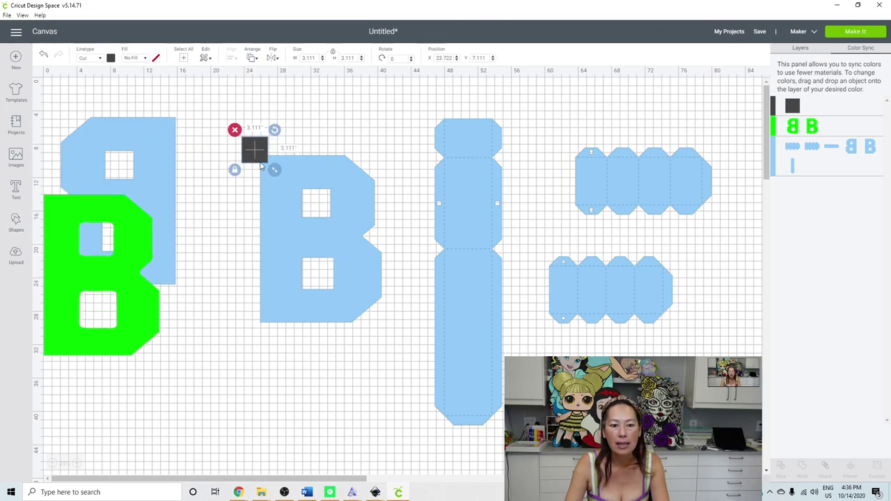
pyautogui.click(310, 167)
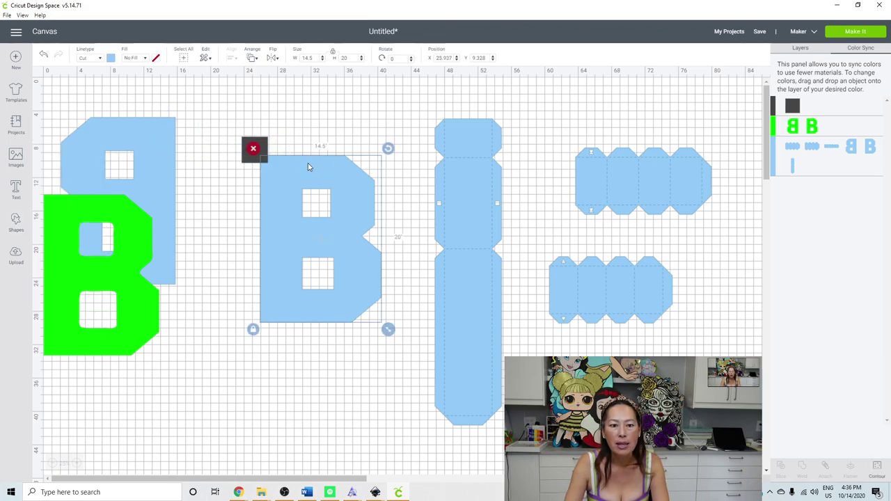
pyautogui.click(264, 148)
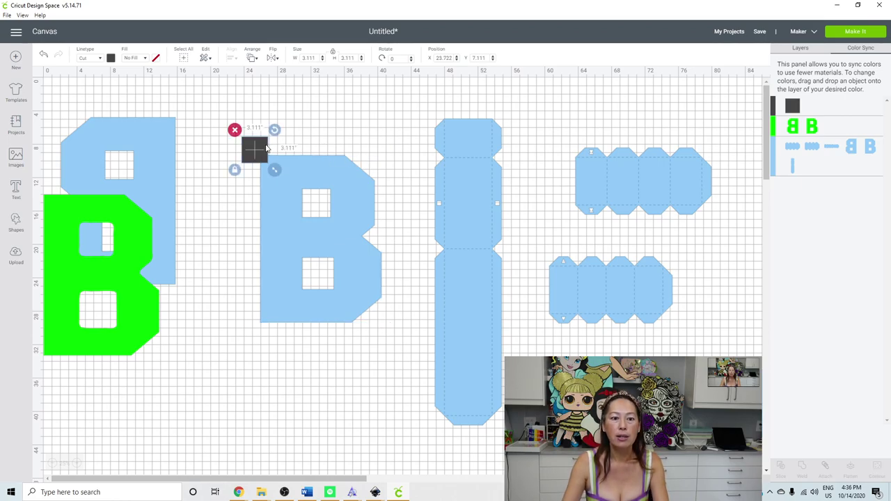
# Step: Resize the square to a rectangle 7.25 inches wide and 22 inches high with proportions unlocked, covering the left half of the B
pyautogui.click(306, 57)
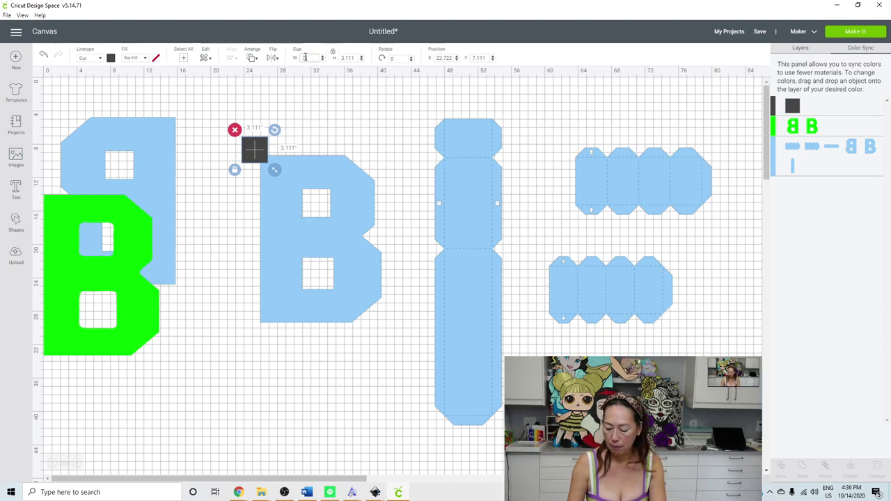
pyautogui.write('7.25')
pyautogui.press('Tab')
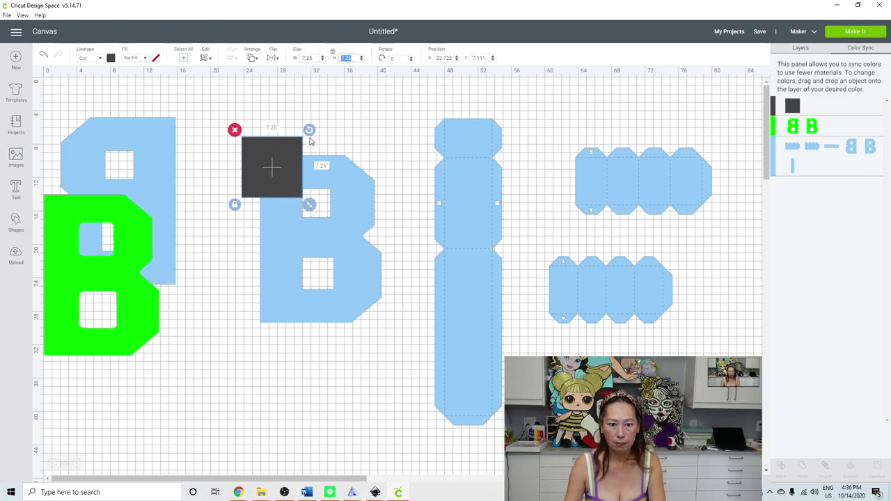
pyautogui.moveTo(294, 174); pyautogui.dragTo(312, 172)
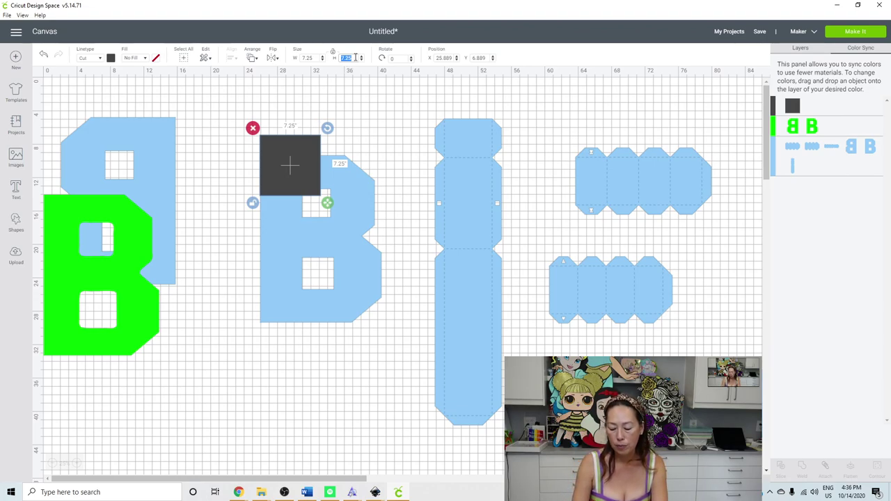
pyautogui.press('Tab')
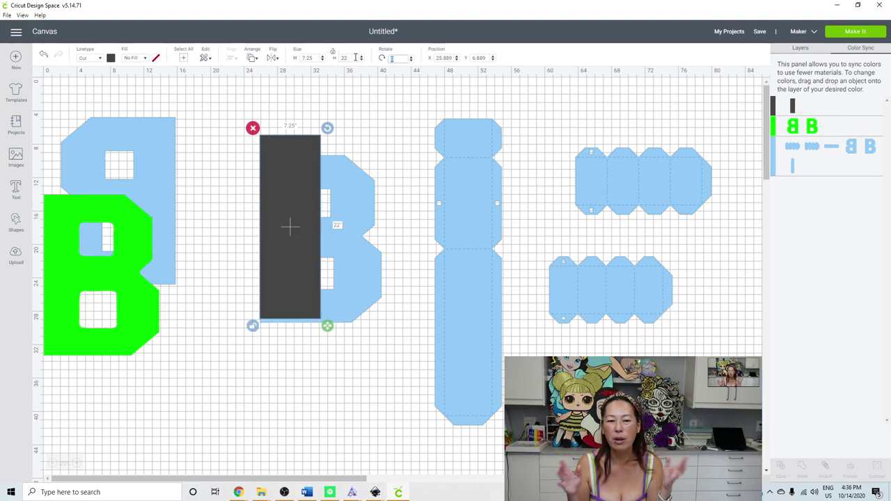
pyautogui.click(355, 369)
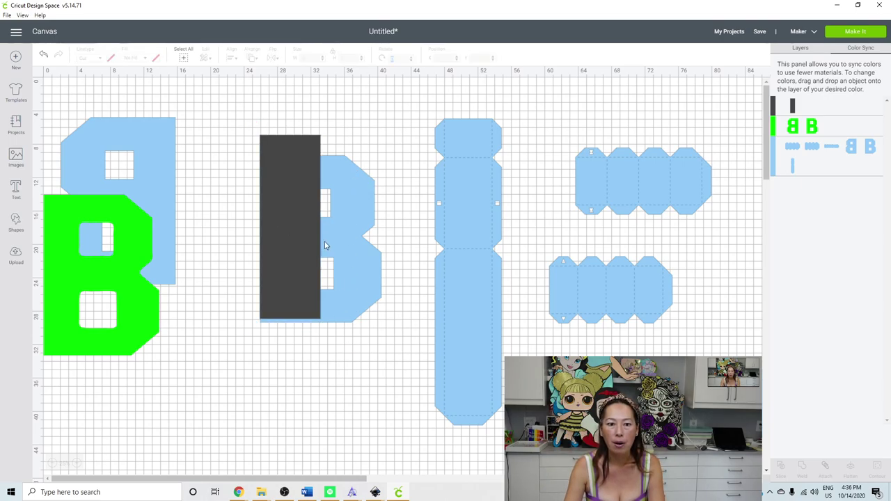
# Step: Lower the dark rectangle over the full height of the light blue B and align both at their left edges
pyautogui.moveTo(291, 187); pyautogui.dragTo(297, 195)
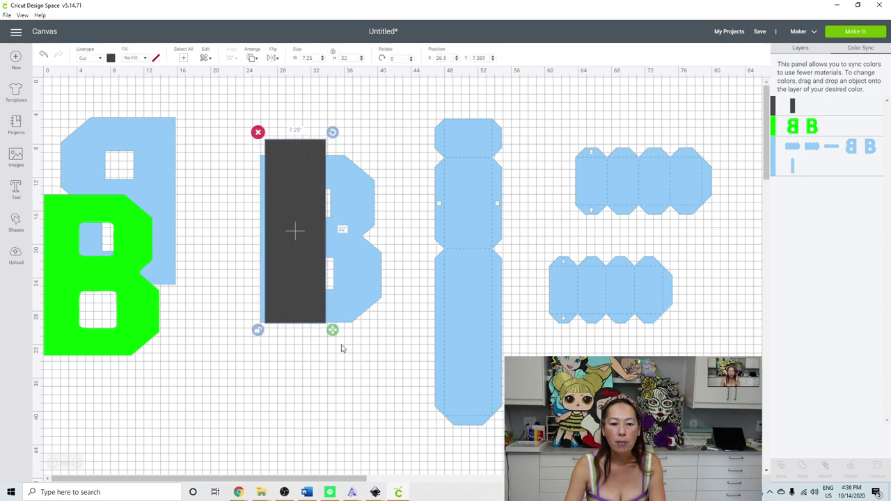
pyautogui.moveTo(353, 370); pyautogui.dragTo(254, 258)
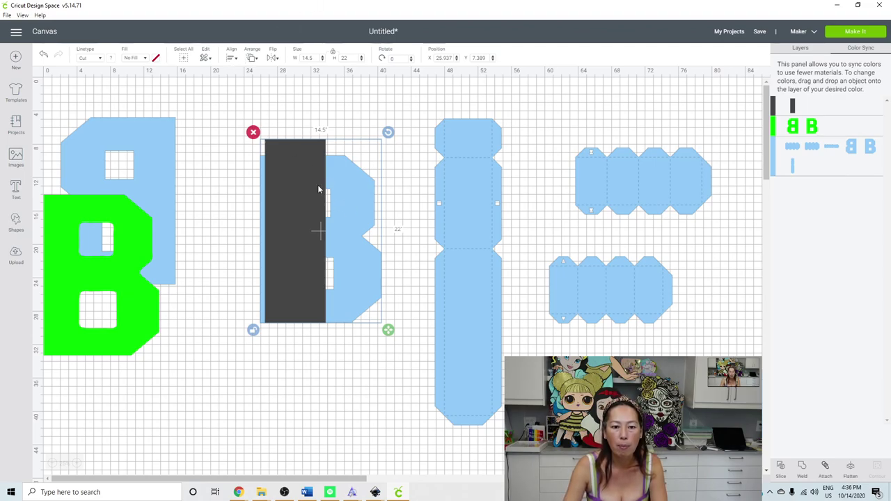
pyautogui.click(233, 59)
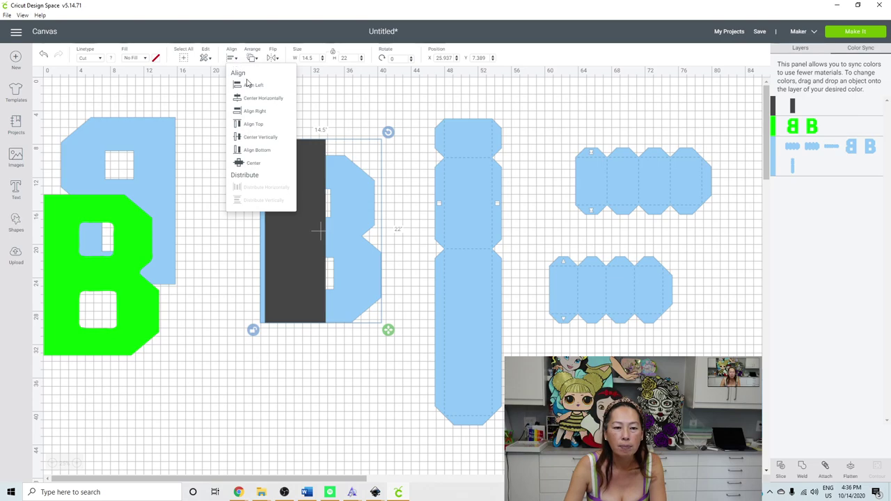
pyautogui.click(249, 85)
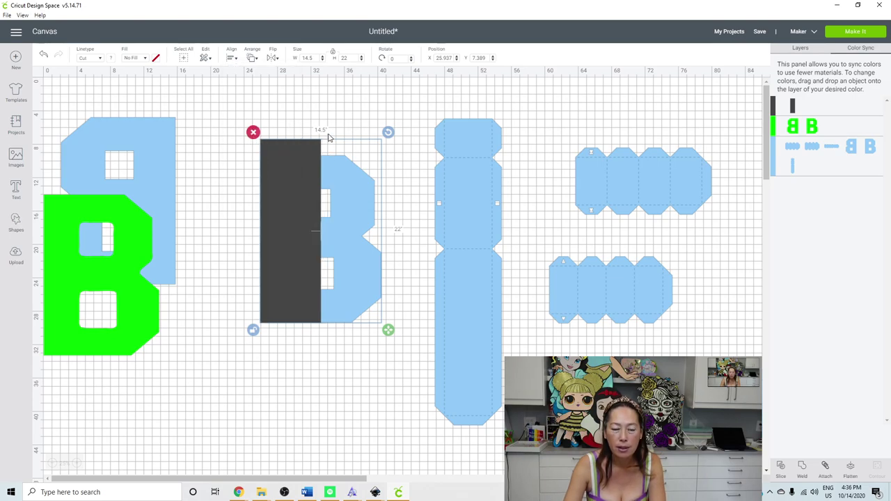
pyautogui.click(303, 352)
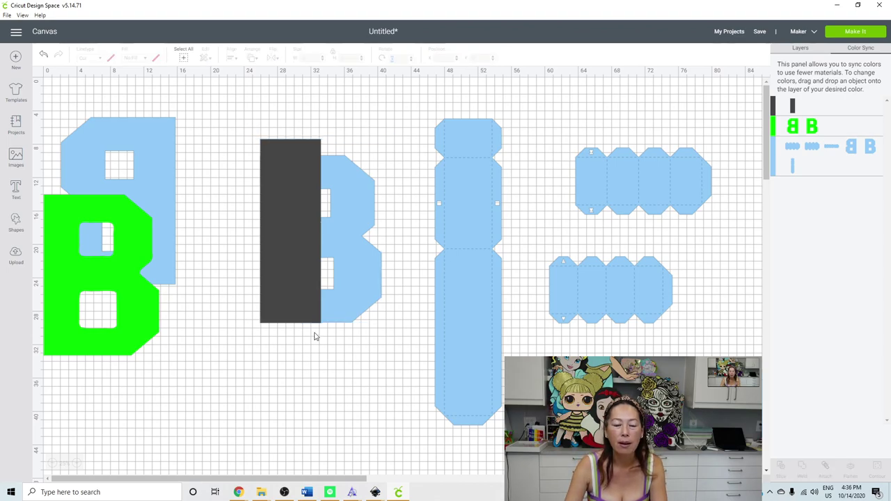
# Step: Align the dark rectangle and the light blue B at their bottom edges
pyautogui.click(296, 263)
pyautogui.click(361, 404)
pyautogui.moveTo(359, 356); pyautogui.dragTo(261, 185)
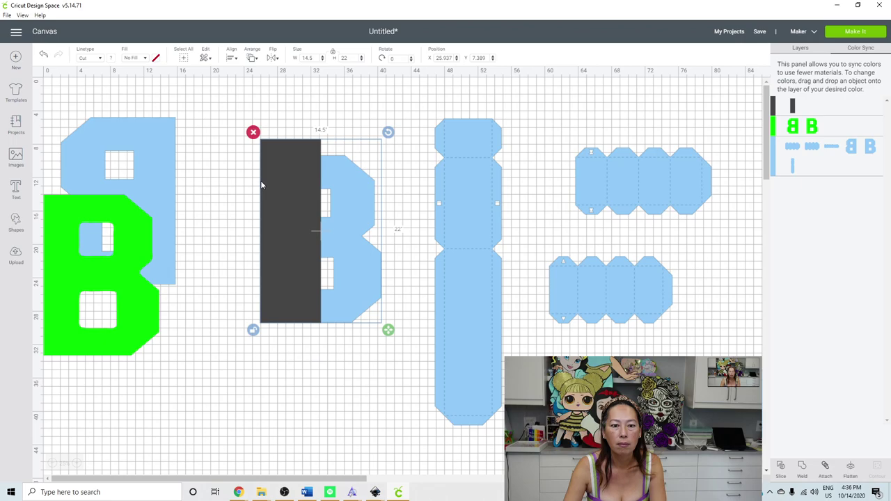
pyautogui.click(235, 59)
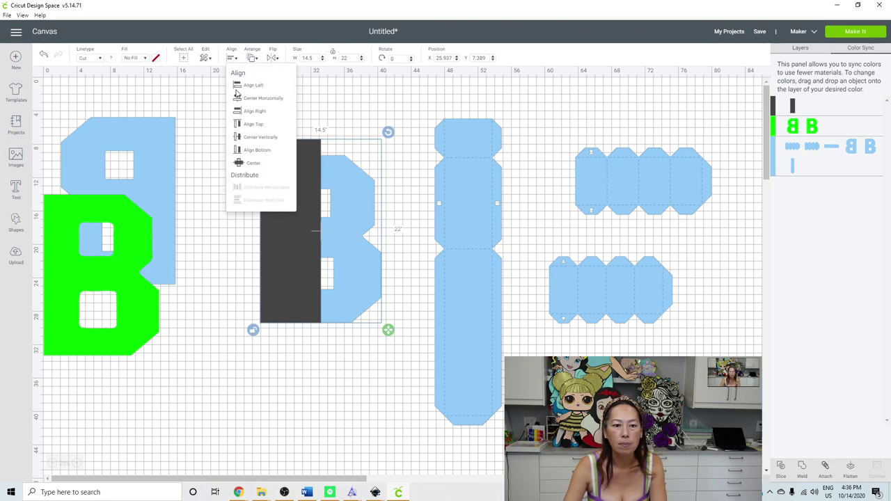
pyautogui.click(240, 153)
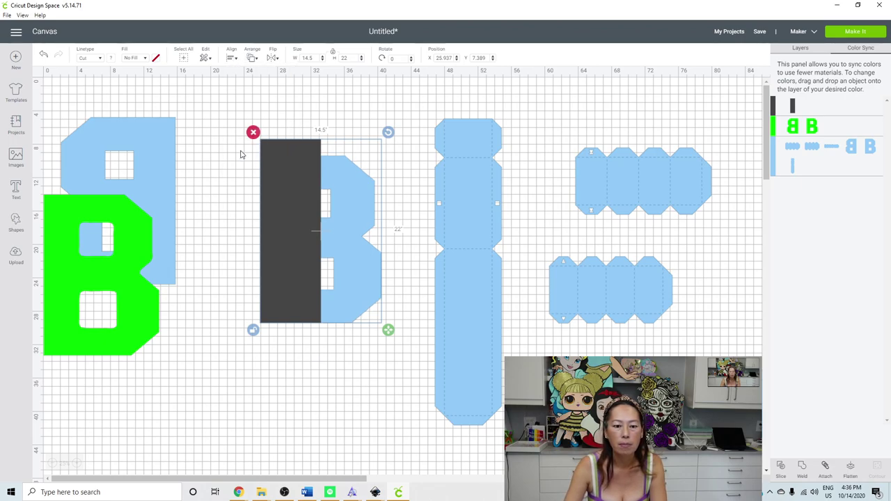
pyautogui.click(283, 389)
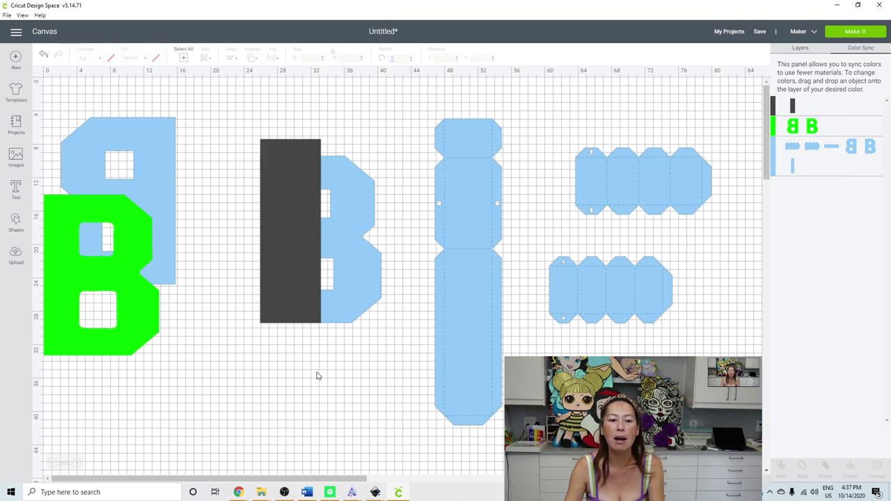
# Step: Slice the light blue B with the dark rectangle and pull the resulting pieces apart
pyautogui.moveTo(344, 342); pyautogui.dragTo(270, 247)
pyautogui.click(780, 467)
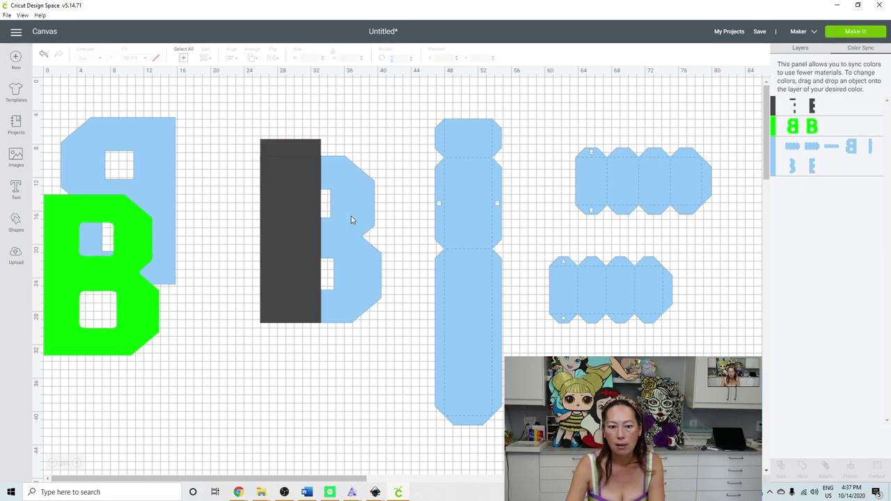
pyautogui.moveTo(359, 218); pyautogui.dragTo(384, 218)
pyautogui.moveTo(302, 221); pyautogui.dragTo(229, 244)
pyautogui.moveTo(292, 189); pyautogui.dragTo(289, 270)
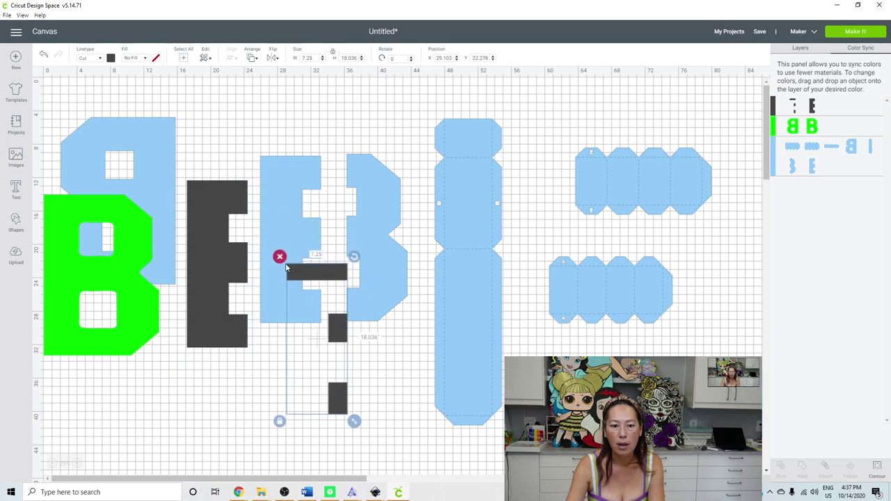
# Step: Delete the two dark leftover pieces and place the two halves of the light blue B side by side with a small gap
pyautogui.click(279, 257)
pyautogui.click(218, 240)
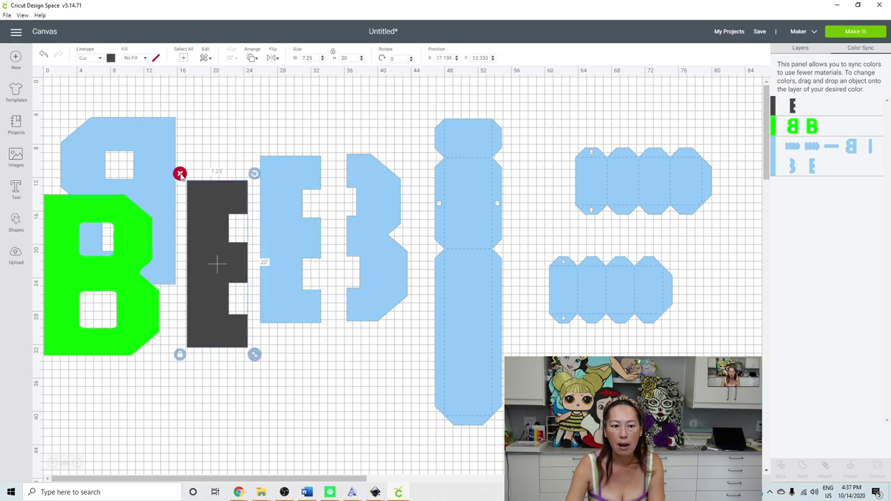
pyautogui.press('Delete')
pyautogui.click(281, 213)
pyautogui.moveTo(354, 225); pyautogui.dragTo(334, 229)
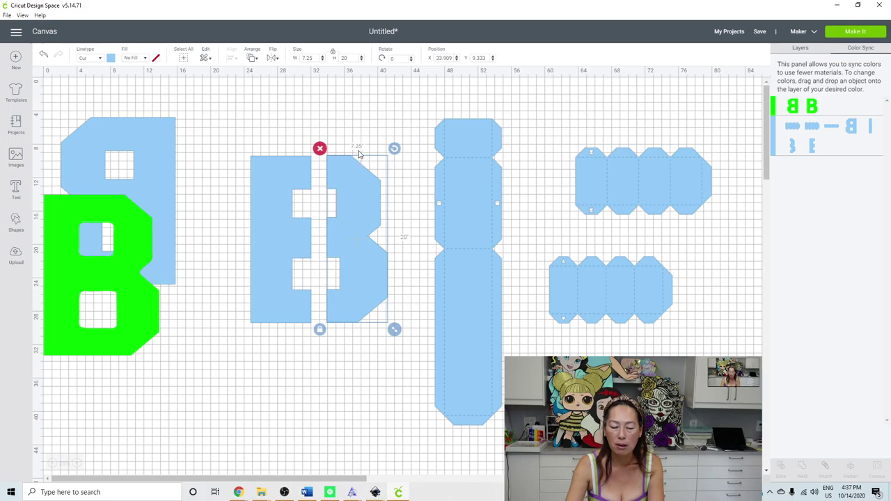
# Step: Move the two halves of the split light blue B closer together and align them at their bottom edges
pyautogui.click(284, 164)
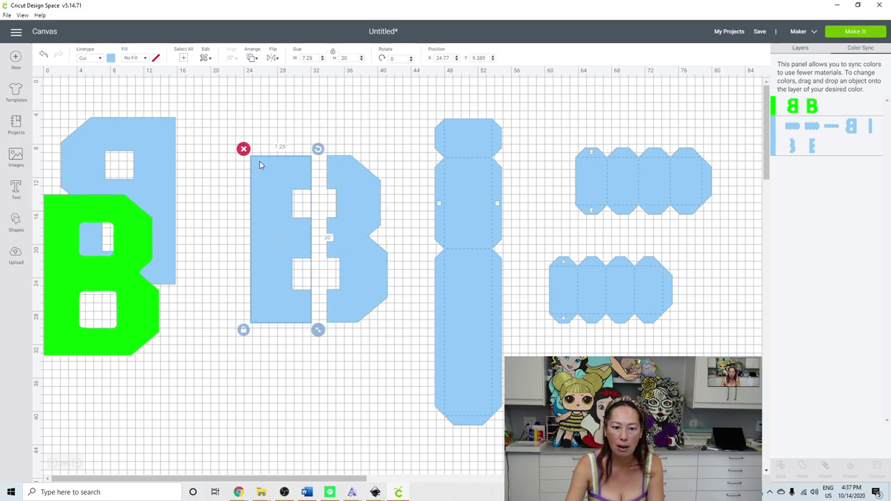
pyautogui.moveTo(371, 187); pyautogui.dragTo(364, 189)
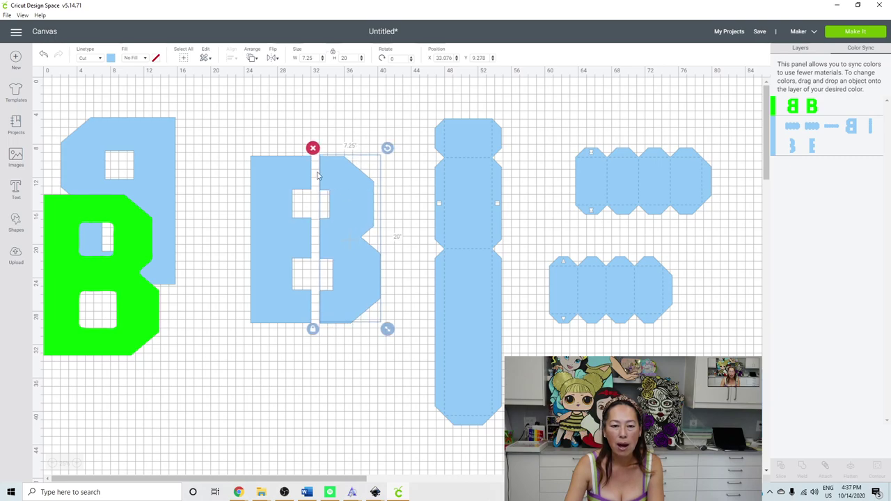
pyautogui.moveTo(232, 186); pyautogui.dragTo(333, 253)
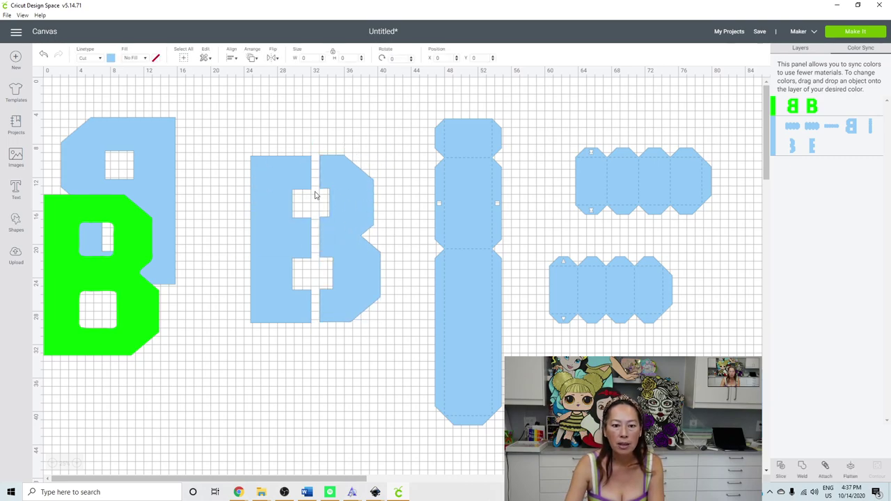
pyautogui.click(231, 58)
pyautogui.click(257, 151)
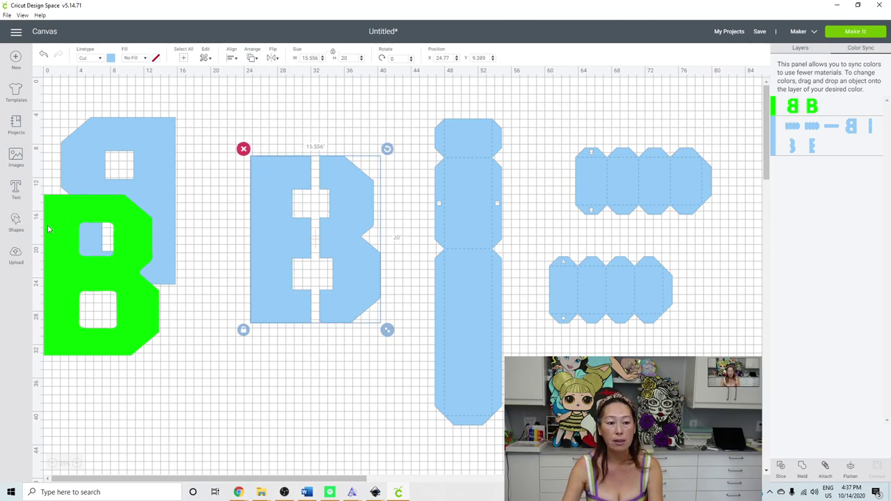
# Step: Insert a square, stretch it freely to about 22.9 by 16.9 inches, and place it below the split light blue B
pyautogui.click(14, 225)
pyautogui.click(53, 158)
pyautogui.moveTo(101, 129); pyautogui.dragTo(376, 317)
pyautogui.click(190, 259)
pyautogui.moveTo(388, 354); pyautogui.dragTo(393, 372)
pyautogui.moveTo(361, 262); pyautogui.dragTo(366, 368)
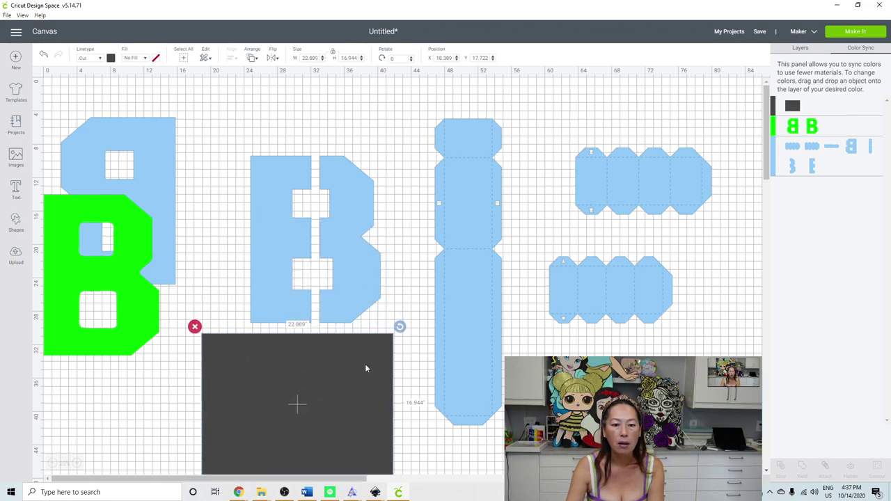
# Step: Set the dark rectangle's size to 30 inches wide and 10 inches high
pyautogui.click(361, 301)
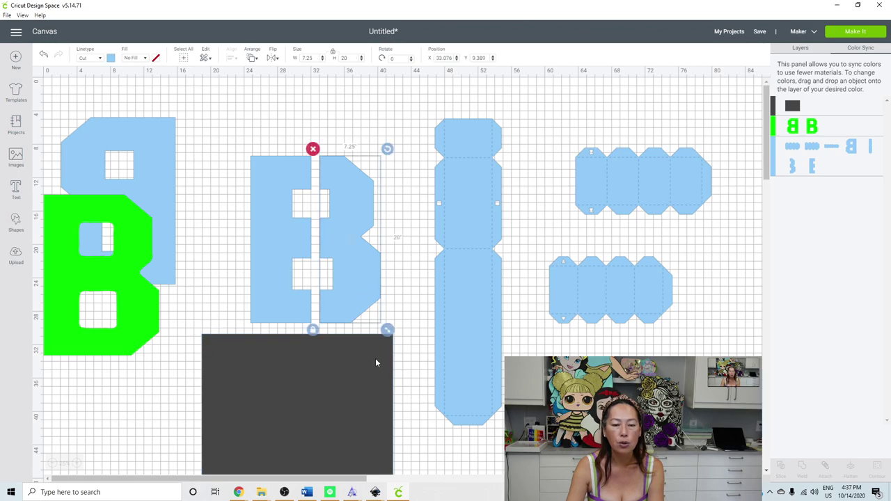
pyautogui.click(371, 382)
pyautogui.click(315, 59)
pyautogui.write('10')
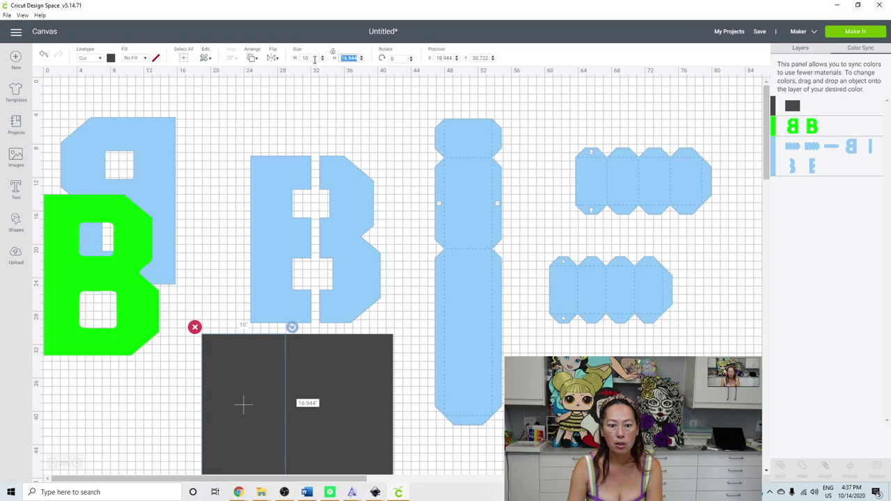
pyautogui.press('Tab')
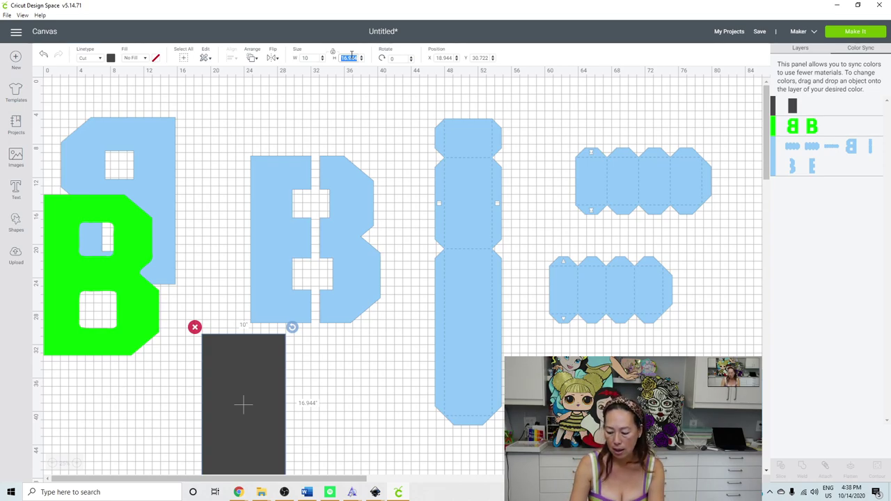
pyautogui.click(304, 58)
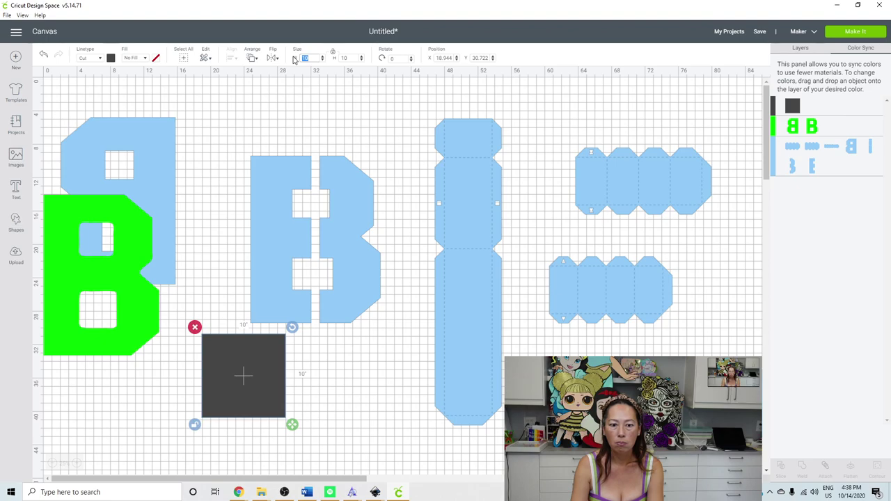
pyautogui.write('30')
pyautogui.press('Tab')
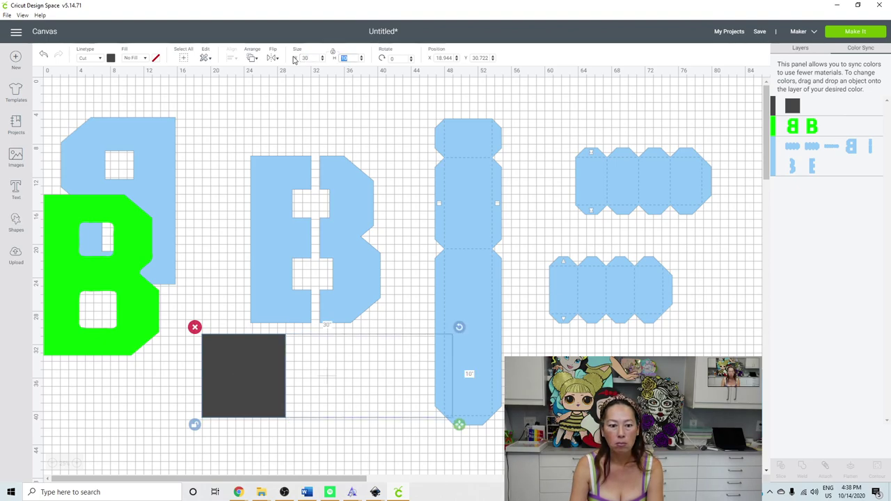
# Step: Place the dark rectangle over the lower half of the split B and try selecting it together with the B halves
pyautogui.moveTo(356, 368); pyautogui.dragTo(346, 273)
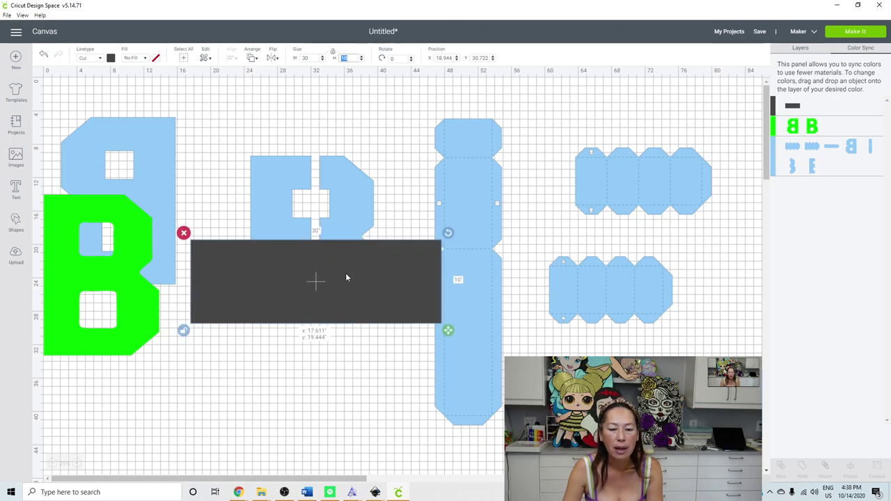
pyautogui.click(346, 343)
pyautogui.moveTo(360, 346); pyautogui.dragTo(289, 249)
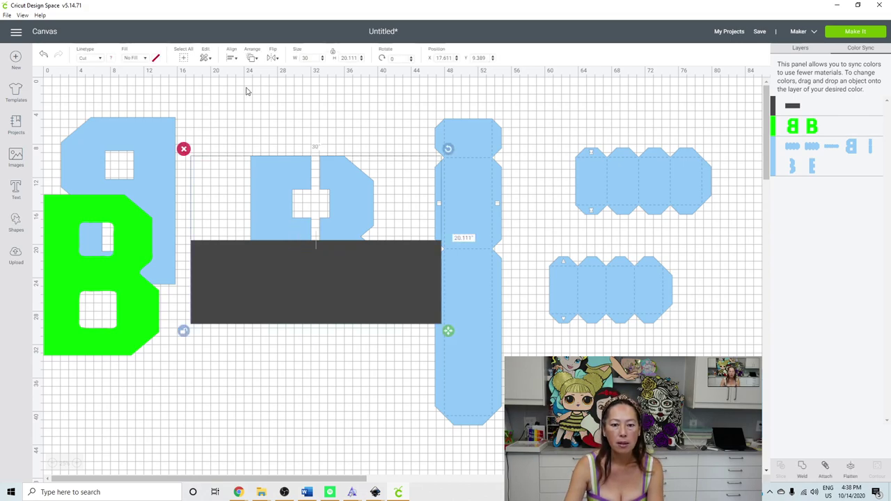
pyautogui.click(331, 114)
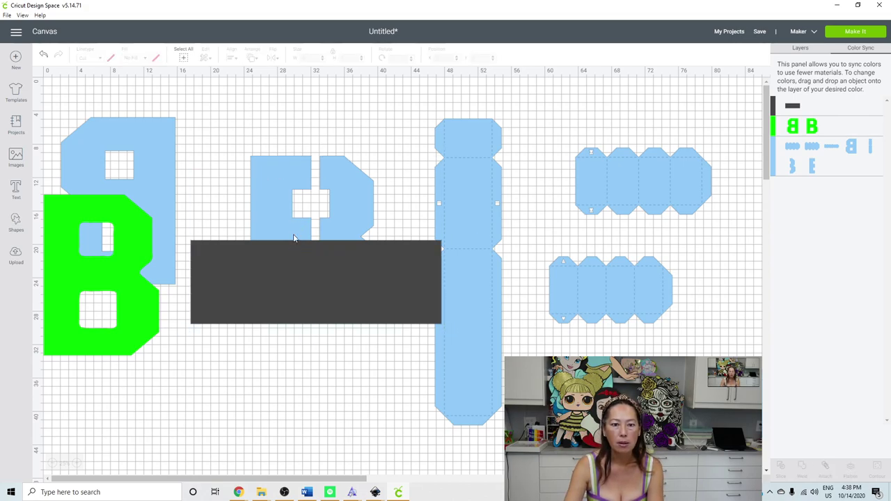
pyautogui.click(286, 273)
pyautogui.click(295, 139)
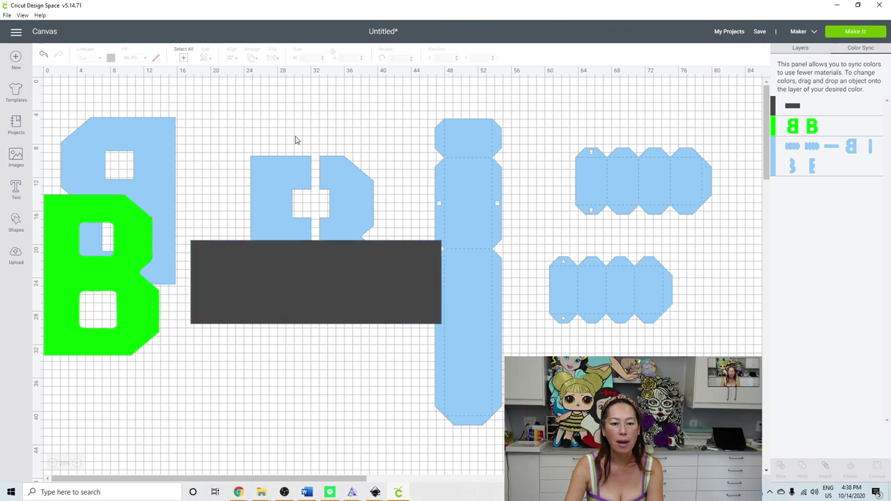
# Step: Nudge both B halves down 0.5 inch and cover their lower part with the dark rectangle, resized to about 27.9 by 14.6 inches
pyautogui.moveTo(333, 280); pyautogui.dragTo(336, 376)
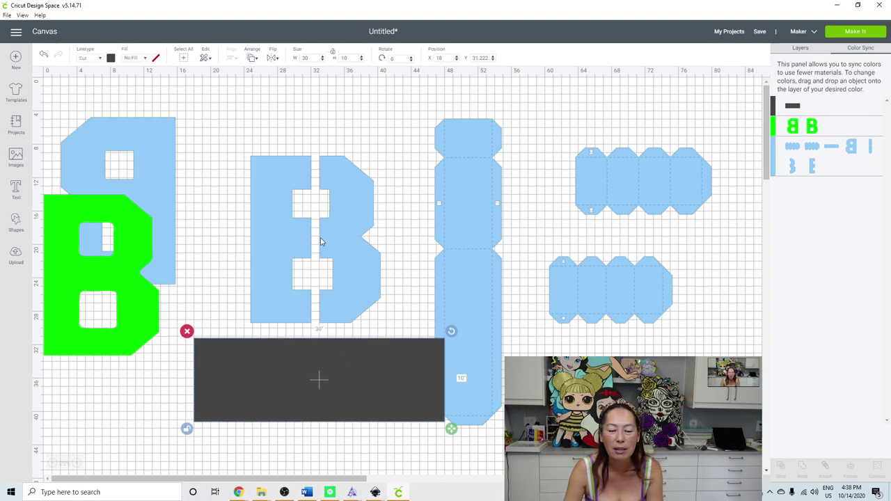
pyautogui.moveTo(236, 231); pyautogui.dragTo(346, 284)
pyautogui.press('Down')
pyautogui.press('Down')
pyautogui.press('Down')
pyautogui.press('Down')
pyautogui.press('Down')
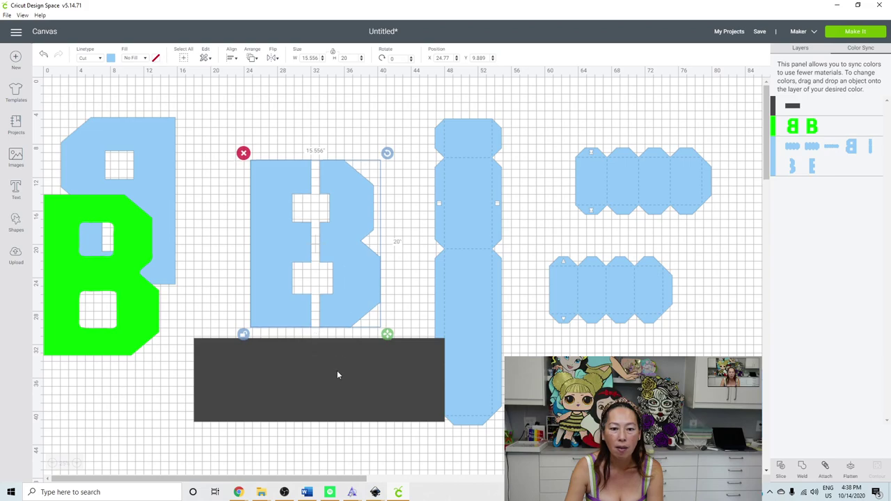
pyautogui.moveTo(326, 347); pyautogui.dragTo(322, 271)
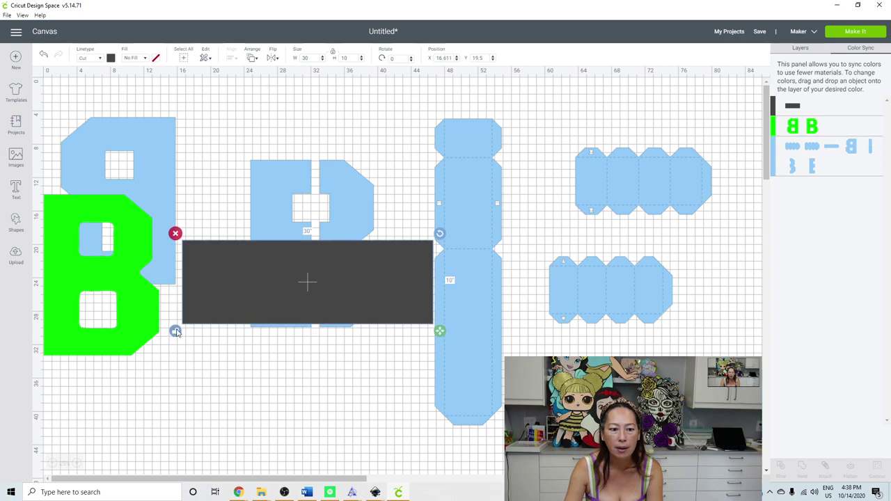
pyautogui.moveTo(441, 332); pyautogui.dragTo(417, 374)
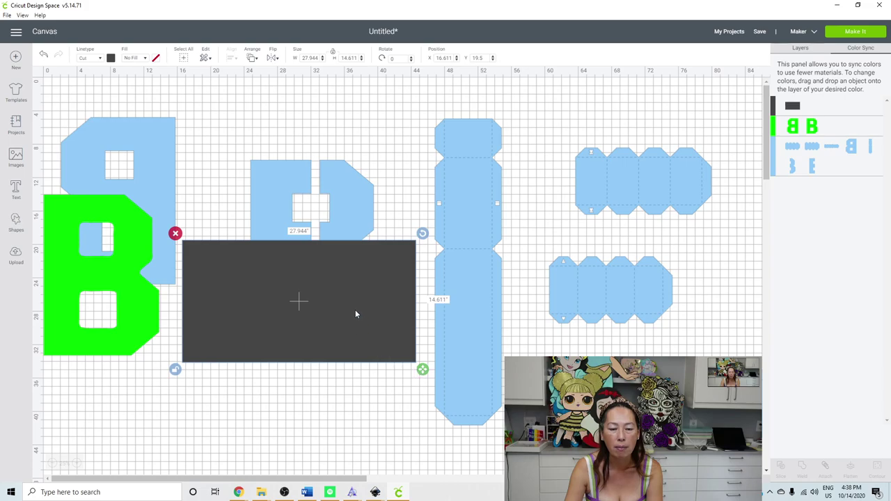
# Step: Slice the right half of the light blue B with the dark rectangle and pull the upper piece and dark cutout apart
pyautogui.click(341, 387)
pyautogui.moveTo(363, 395); pyautogui.dragTo(352, 237)
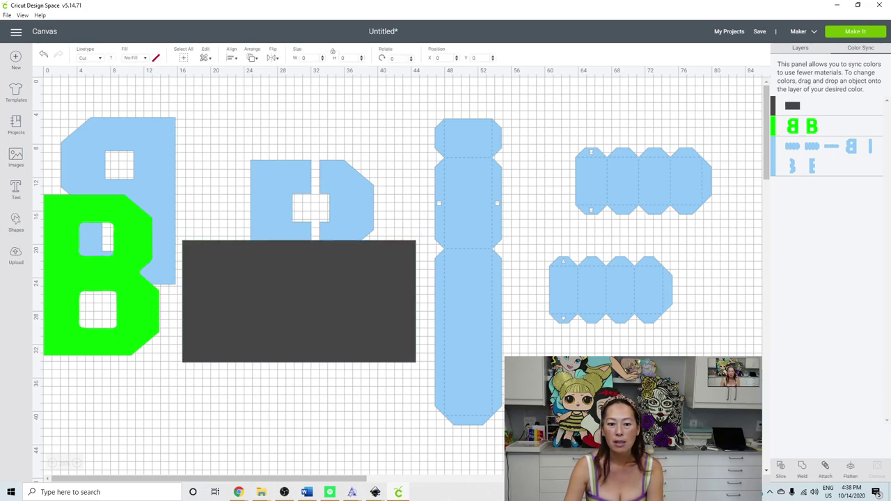
pyautogui.click(781, 472)
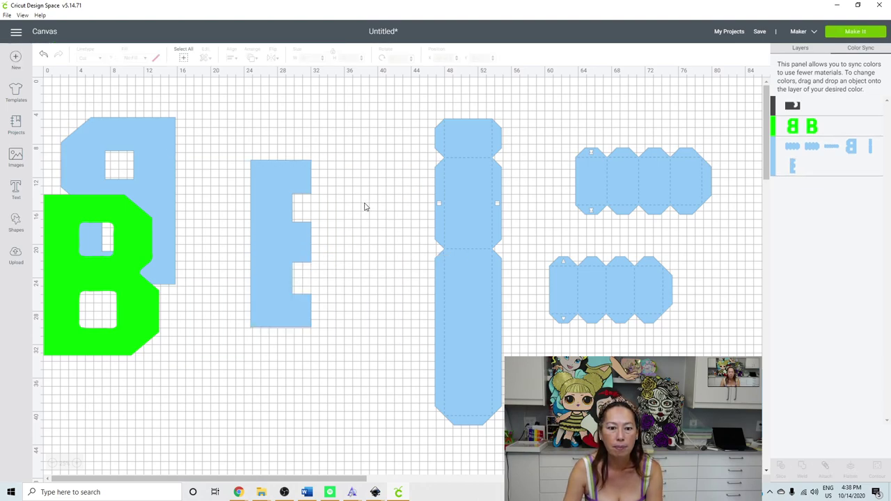
pyautogui.moveTo(363, 205); pyautogui.dragTo(364, 183)
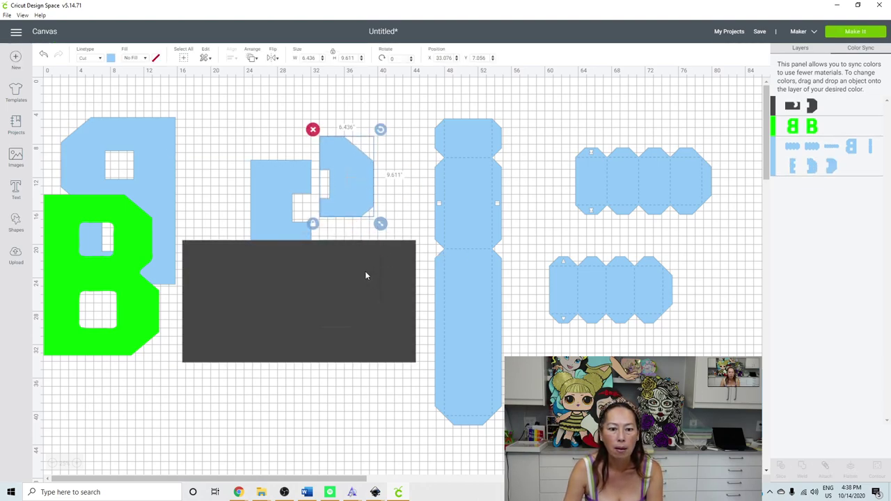
pyautogui.click(364, 312)
pyautogui.moveTo(363, 327); pyautogui.dragTo(386, 383)
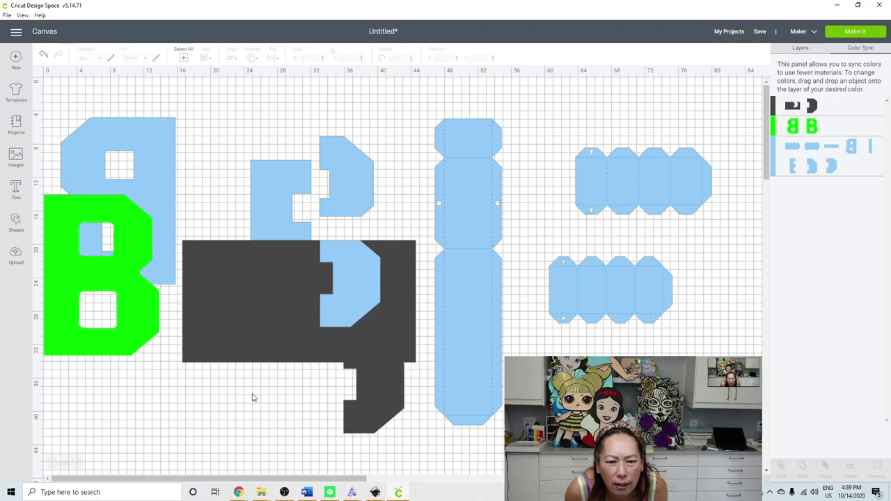
# Step: Slice the left half of the light blue B with the dark rectangle and move the dark pieces below the letter
pyautogui.moveTo(278, 387); pyautogui.dragTo(229, 249)
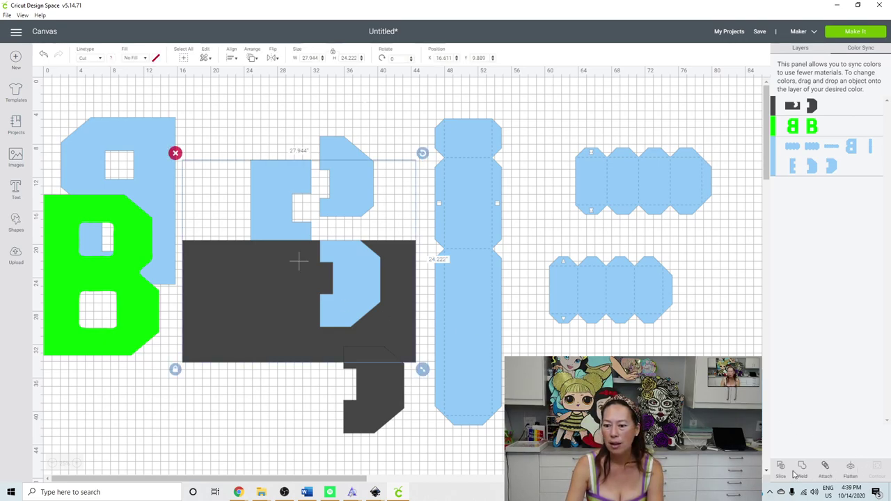
pyautogui.press('Delete')
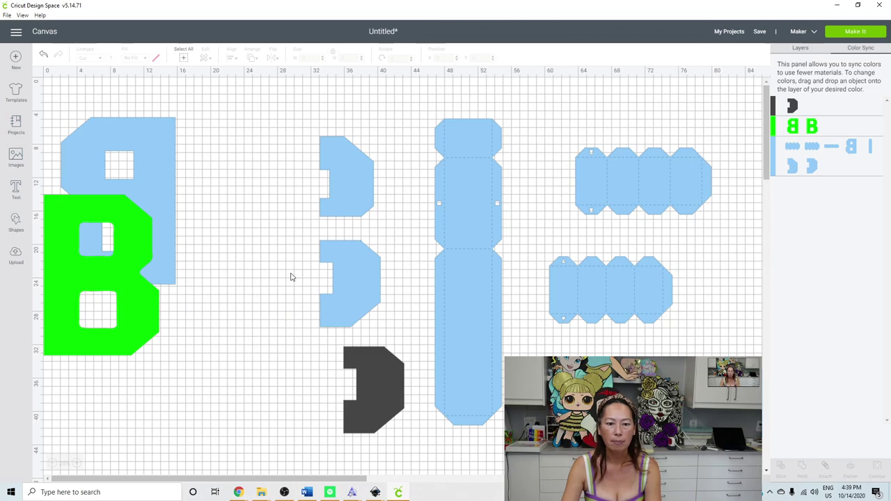
pyautogui.hotkey('ctrl', 'z')
pyautogui.moveTo(283, 323); pyautogui.dragTo(274, 382)
pyautogui.moveTo(230, 289); pyautogui.dragTo(233, 399)
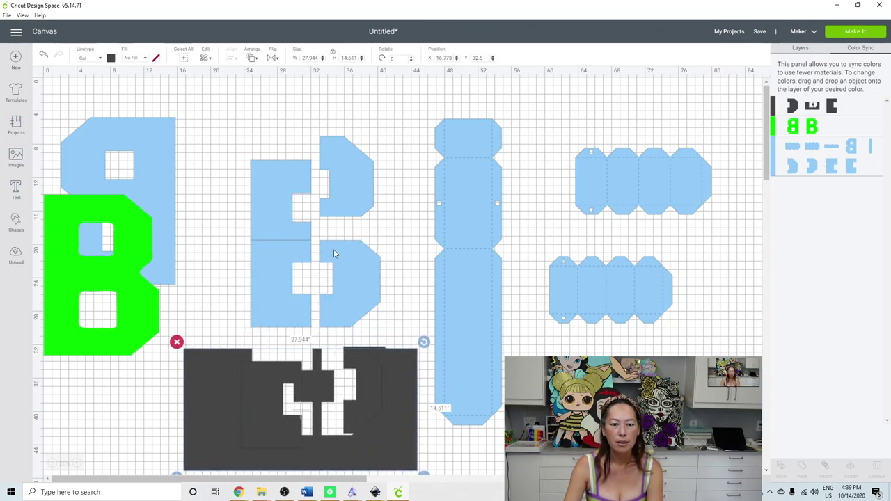
# Step: Move the upper right piece back against the lower one and delete the three dark leftover pieces
pyautogui.moveTo(354, 204); pyautogui.dragTo(353, 219)
pyautogui.moveTo(165, 396); pyautogui.dragTo(393, 465)
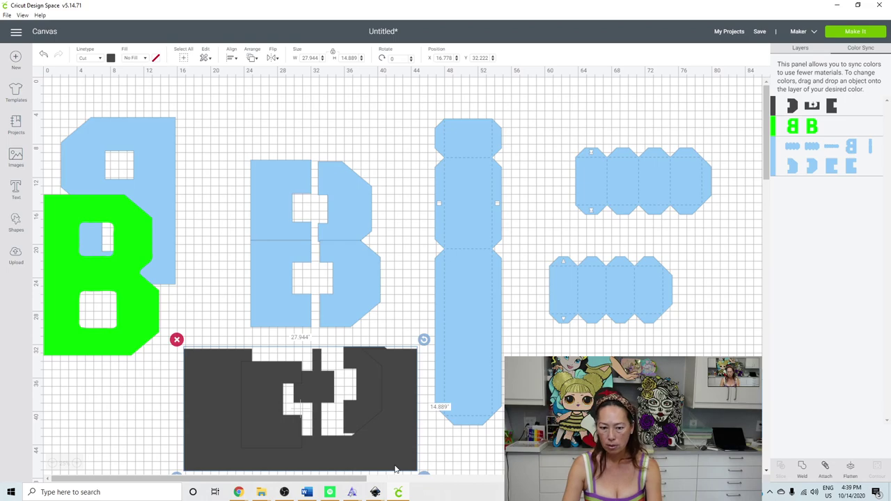
pyautogui.press('Delete')
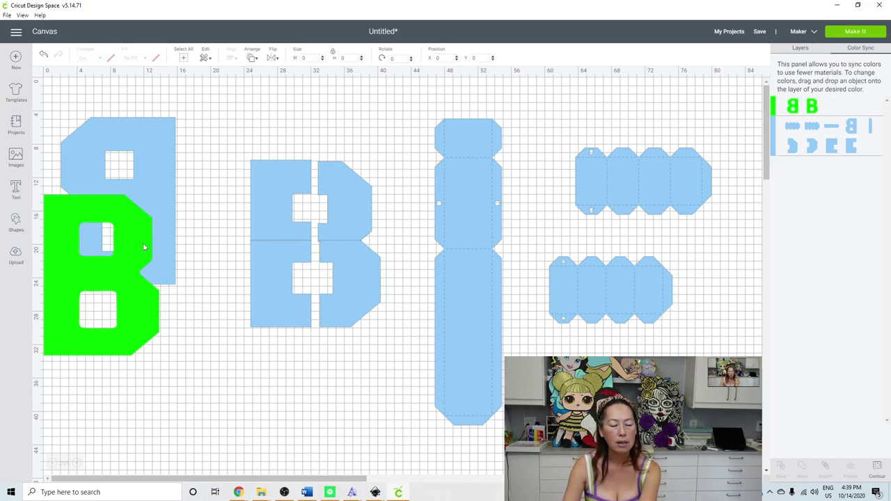
# Step: Move the green B down and to the right, partly uncovering the mirrored light blue B behind it
pyautogui.click(153, 252)
pyautogui.moveTo(154, 252); pyautogui.dragTo(208, 284)
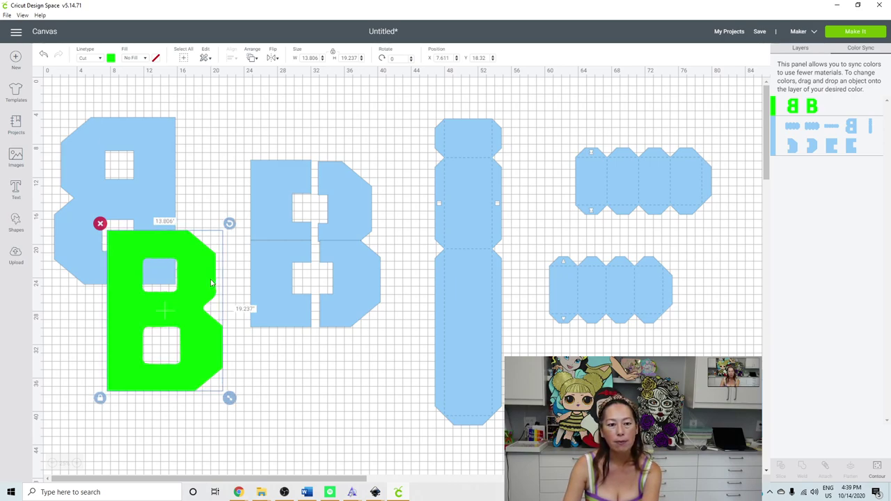
pyautogui.click(262, 145)
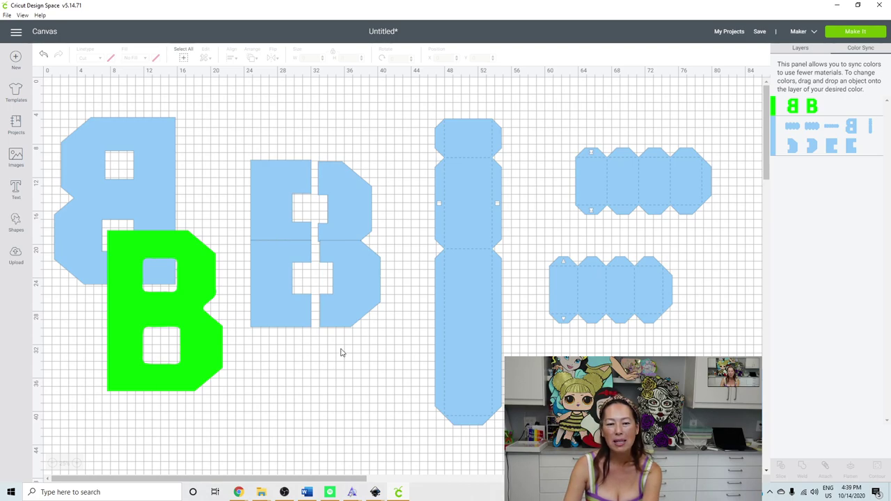
# Step: Delete the four sliced pieces of the light blue B
pyautogui.moveTo(357, 351); pyautogui.dragTo(289, 155)
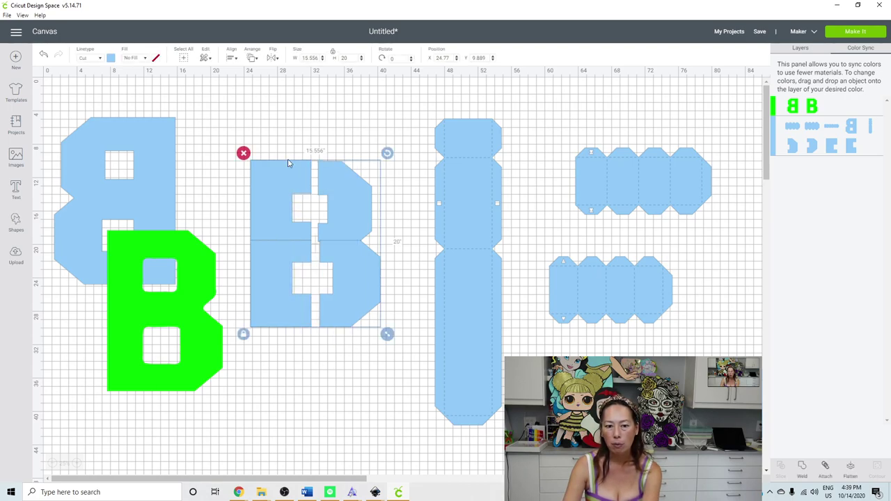
pyautogui.press('Delete')
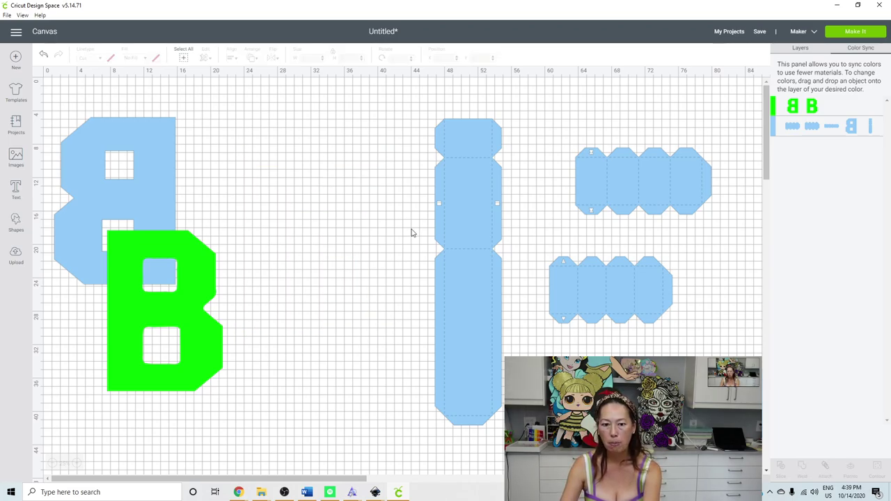
# Step: Rotate the tall light blue strip to horizontal and move it up onto the other strips
pyautogui.click(500, 237)
pyautogui.moveTo(509, 113); pyautogui.dragTo(730, 184)
pyautogui.moveTo(646, 299); pyautogui.dragTo(633, 239)
# Step: Duplicate the mirrored light blue B and place the copy in the empty area beside the original
pyautogui.click(168, 175)
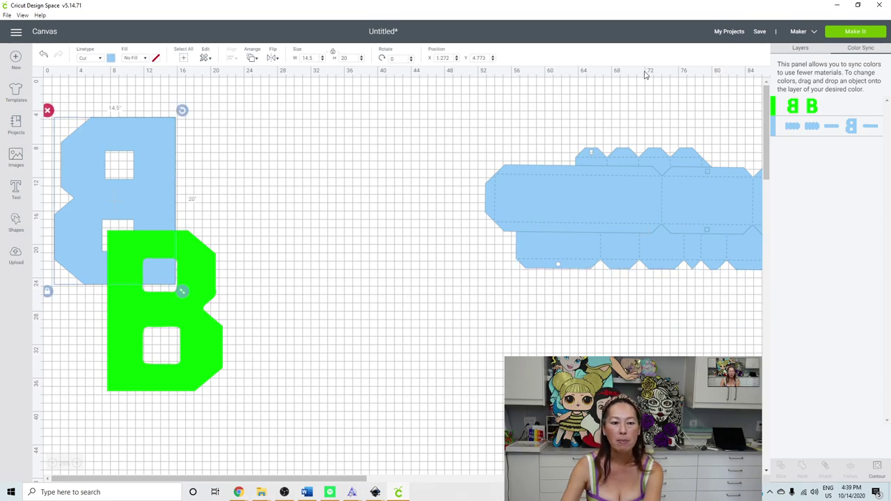
pyautogui.click(800, 48)
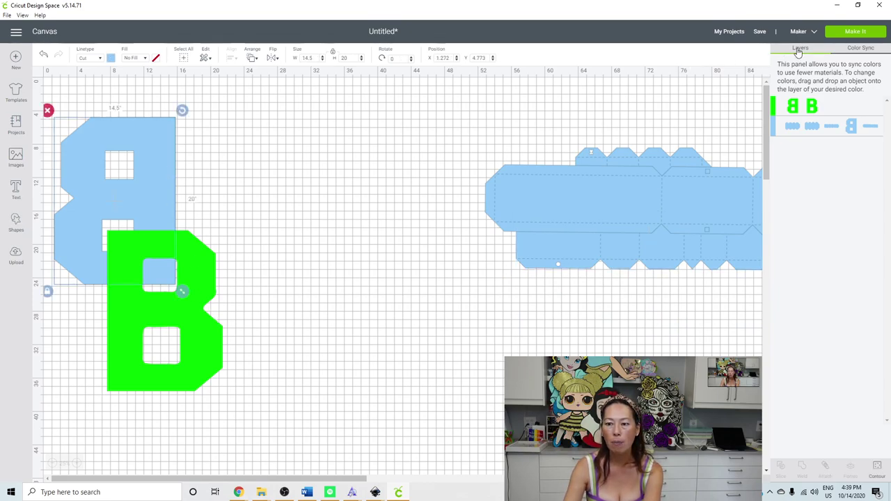
pyautogui.click(846, 61)
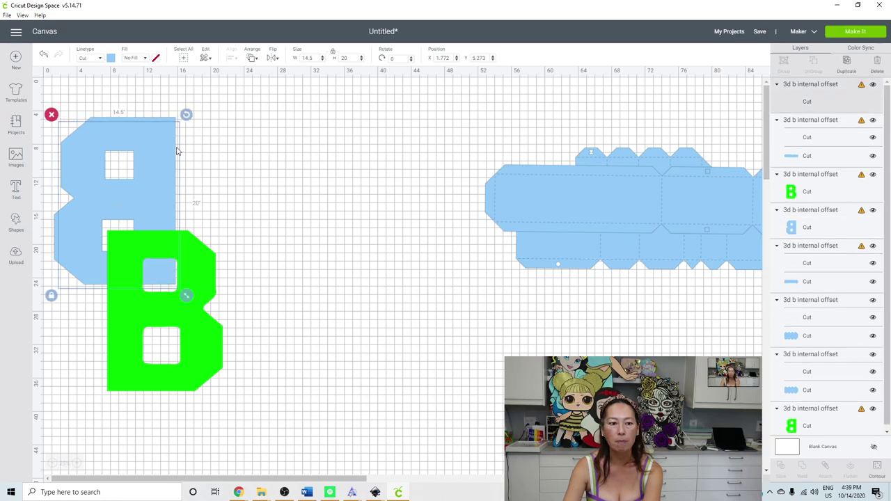
pyautogui.moveTo(174, 154); pyautogui.dragTo(335, 164)
# Step: Flip the copied light blue B horizontally and move it up level with the mirrored B
pyautogui.click(252, 58)
pyautogui.click(272, 58)
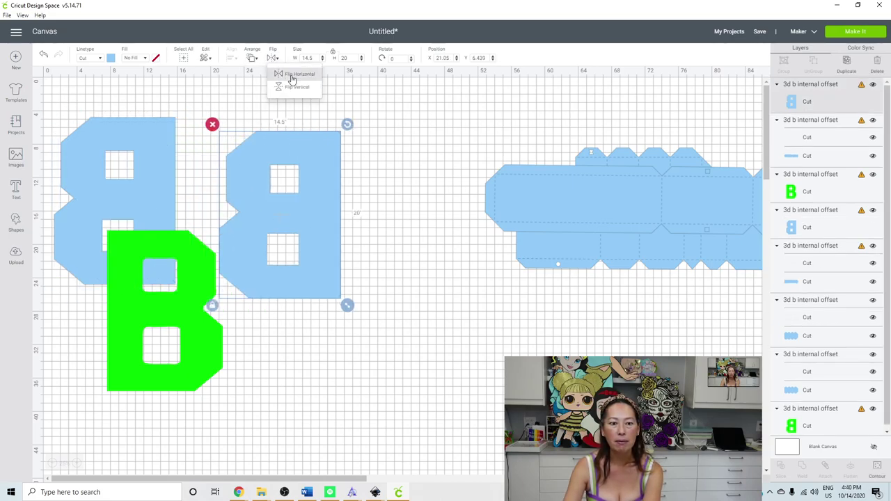
pyautogui.click(293, 78)
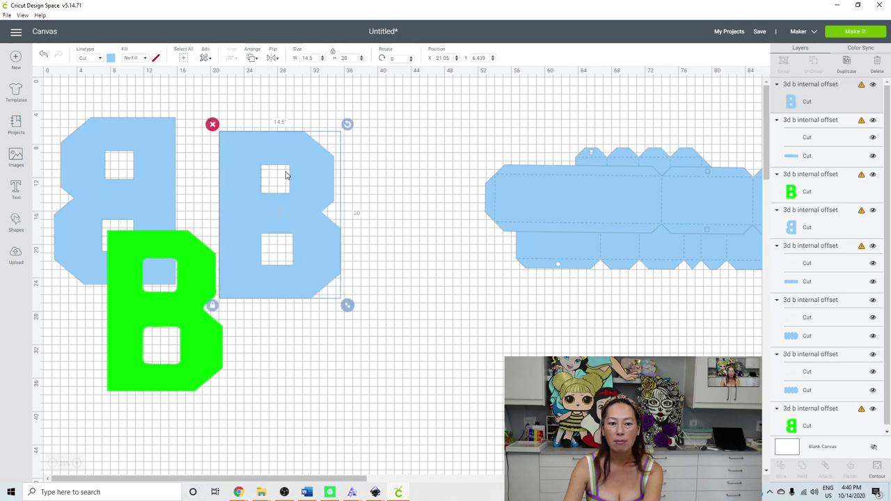
pyautogui.moveTo(285, 170); pyautogui.dragTo(291, 158)
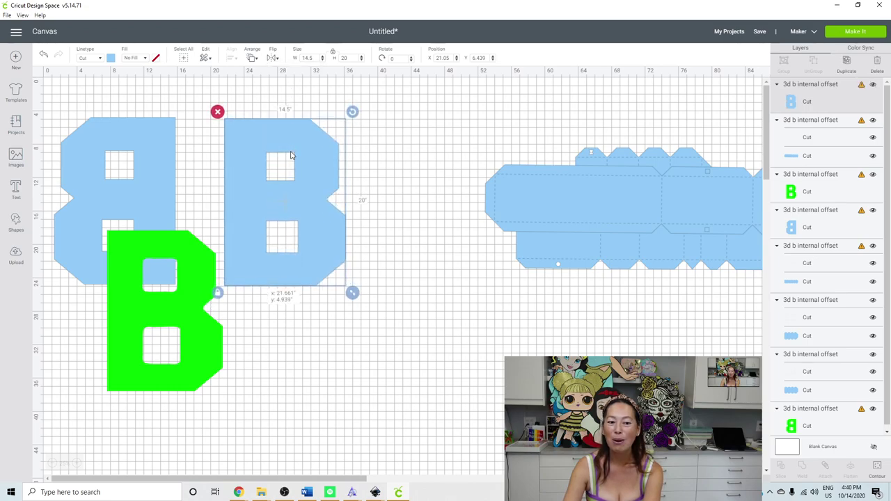
# Step: Move the green B up behind the unmirrored light blue B so the two overlap
pyautogui.moveTo(188, 268); pyautogui.dragTo(311, 154)
pyautogui.click(270, 303)
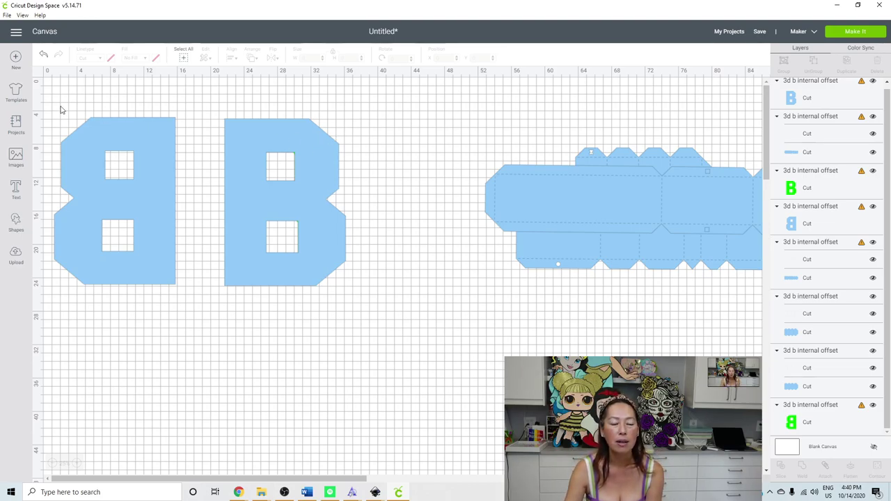
pyautogui.click(254, 144)
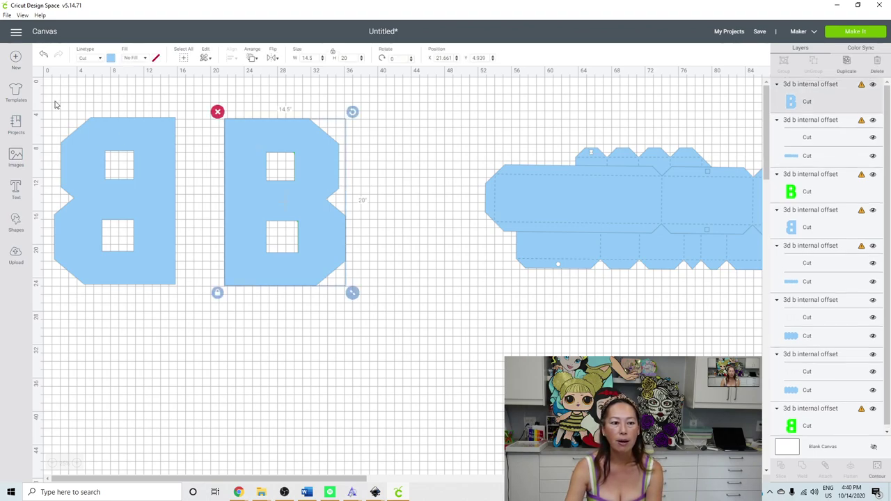
pyautogui.click(183, 57)
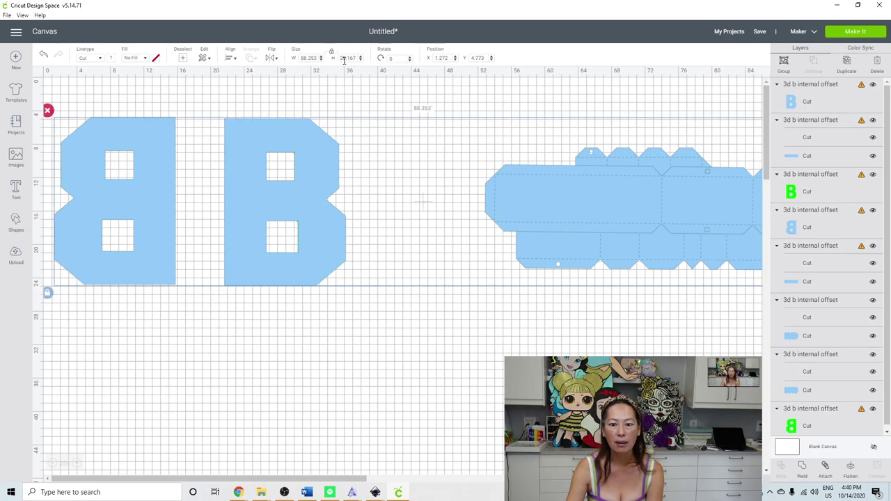
pyautogui.click(289, 329)
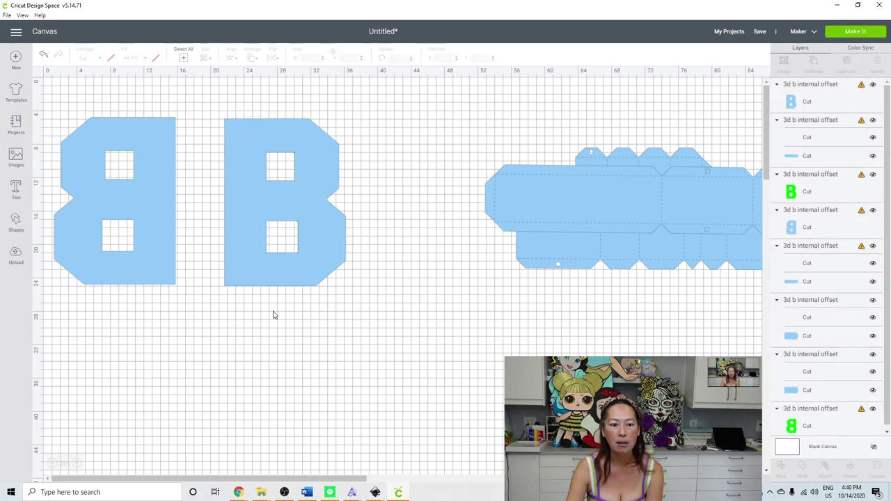
# Step: Align the bottom edges of the mirrored and unmirrored Bs, including the green ones behind them
pyautogui.moveTo(299, 309); pyautogui.dragTo(144, 238)
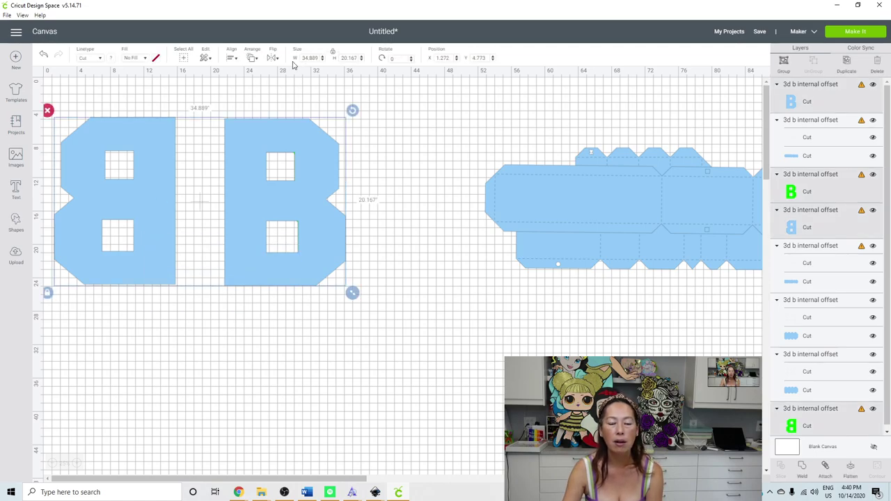
pyautogui.click(232, 58)
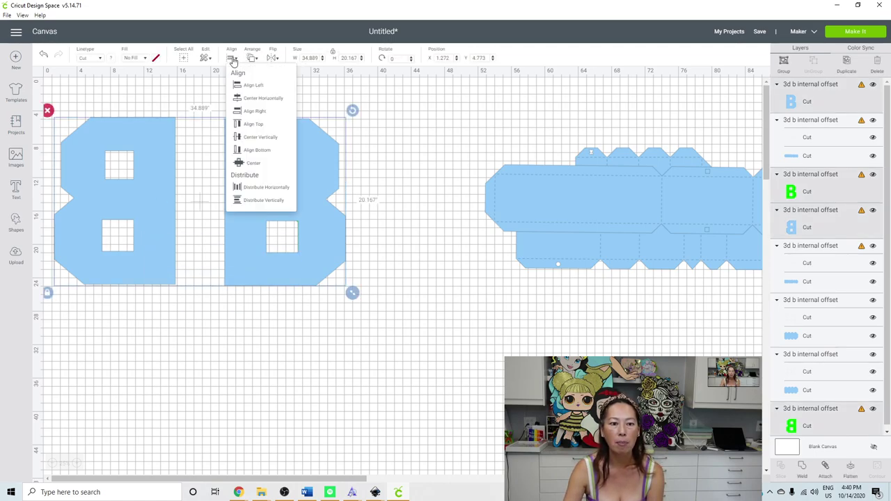
pyautogui.click(253, 165)
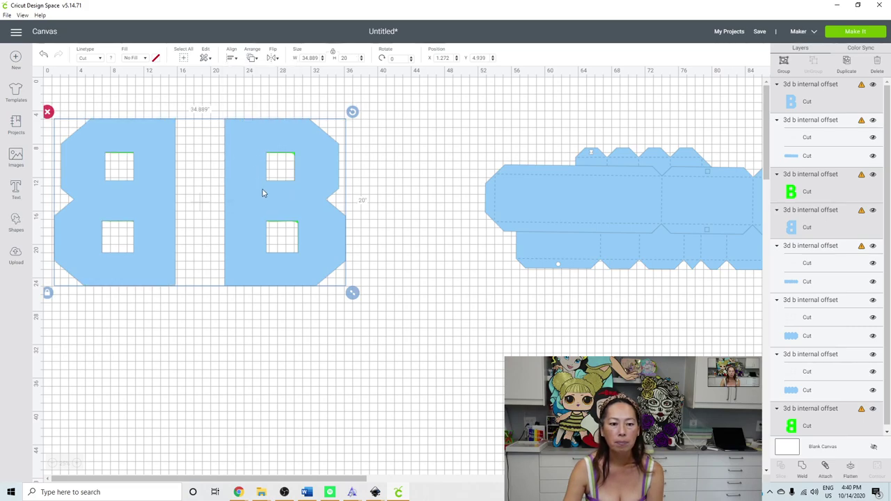
pyautogui.click(411, 368)
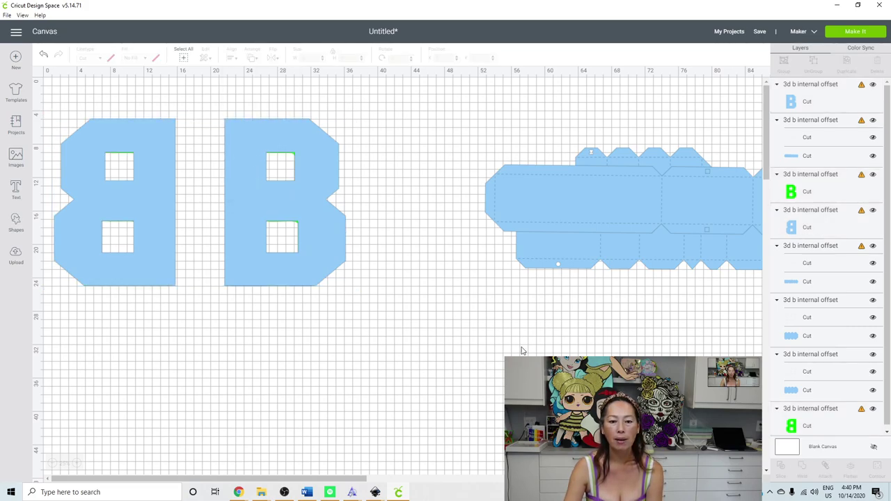
# Step: Scale all the shapes on the canvas together to a height of 19 inches and check the B's size
pyautogui.click(186, 61)
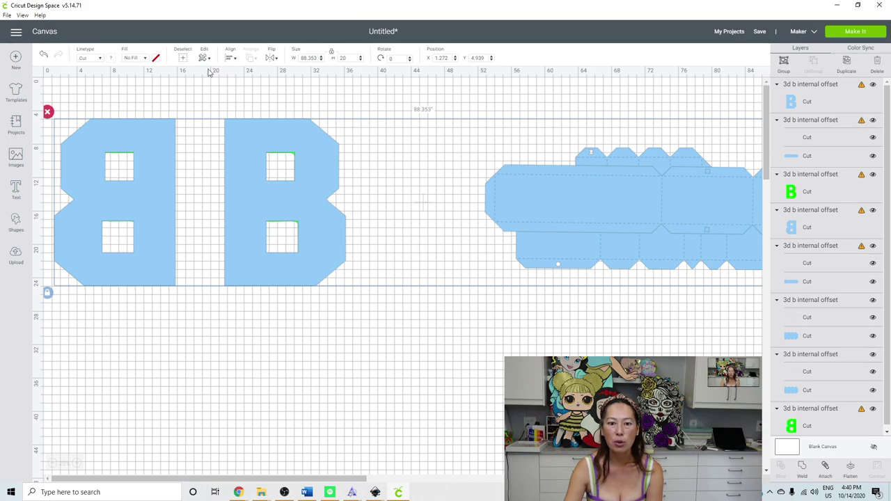
pyautogui.click(350, 59)
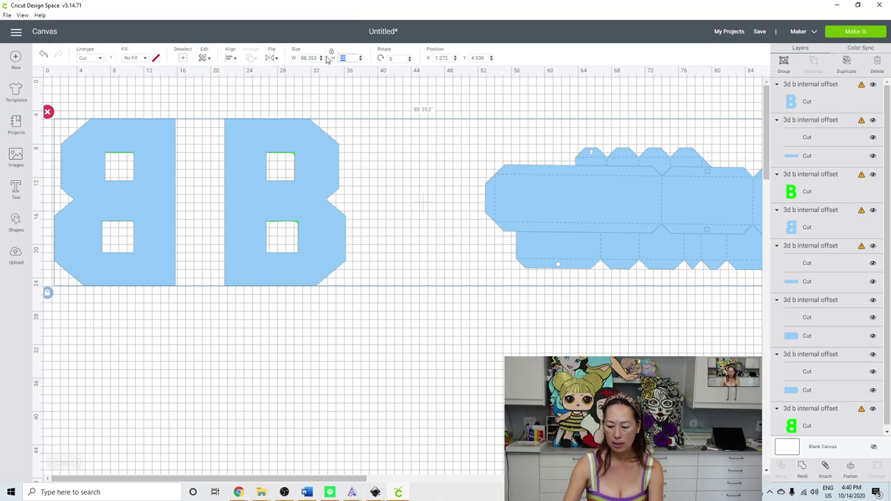
pyautogui.write('19')
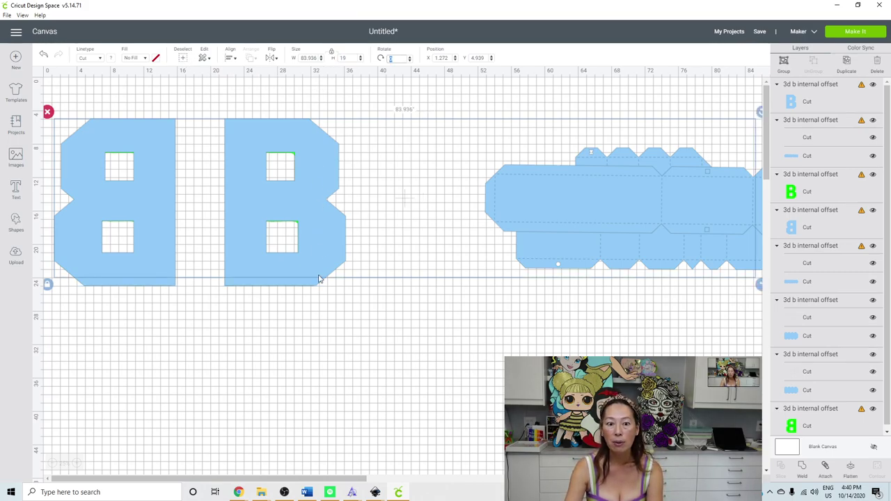
pyautogui.press('Tab')
pyautogui.click(322, 302)
pyautogui.click(313, 206)
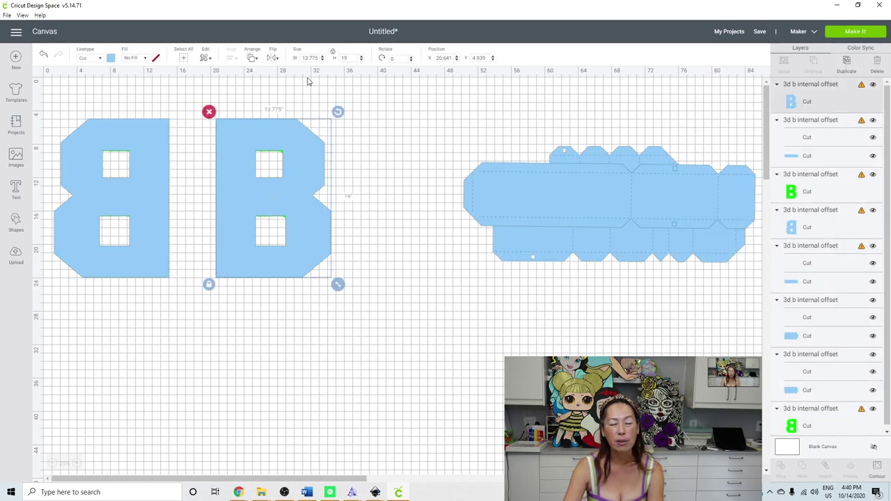
pyautogui.click(237, 373)
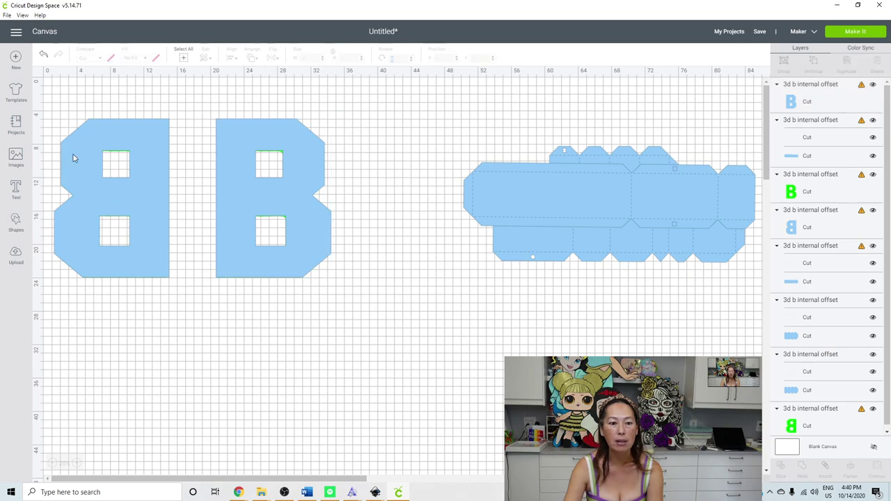
# Step: Scale all the shapes together to a height of 17 inches and check the unmirrored B's size
pyautogui.click(183, 55)
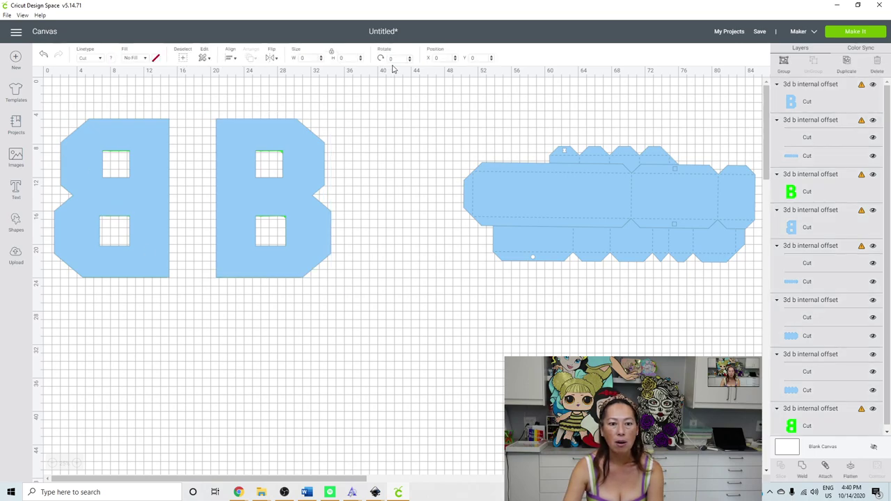
pyautogui.click(346, 58)
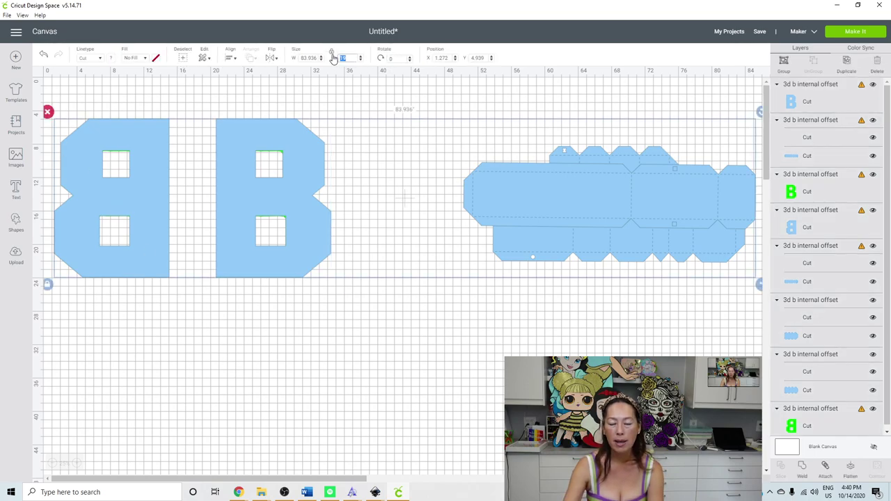
pyautogui.write('17')
pyautogui.press('Tab')
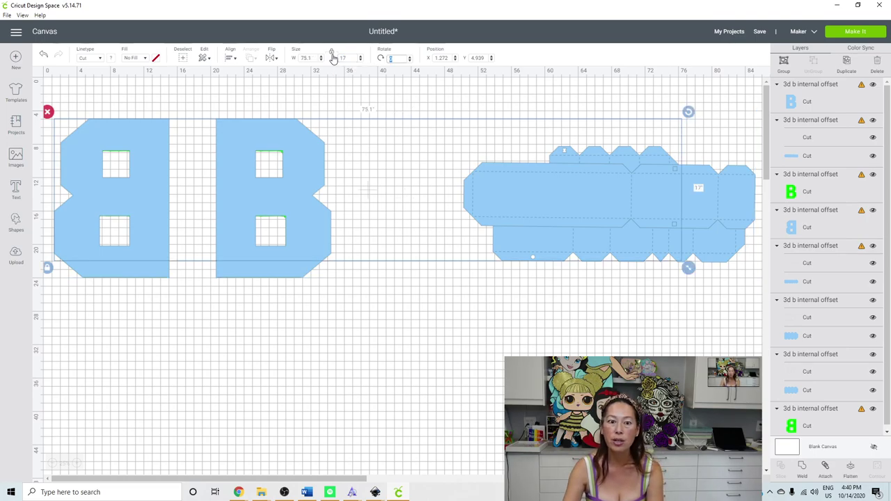
pyautogui.click(337, 282)
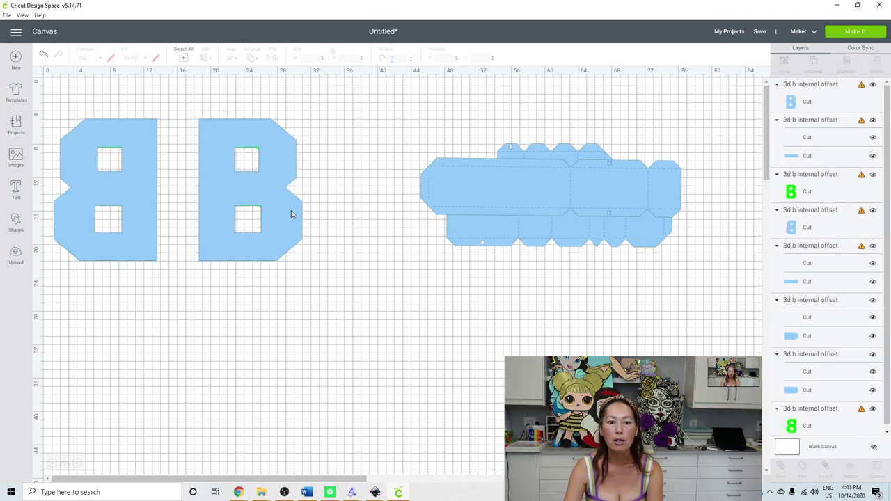
pyautogui.click(291, 213)
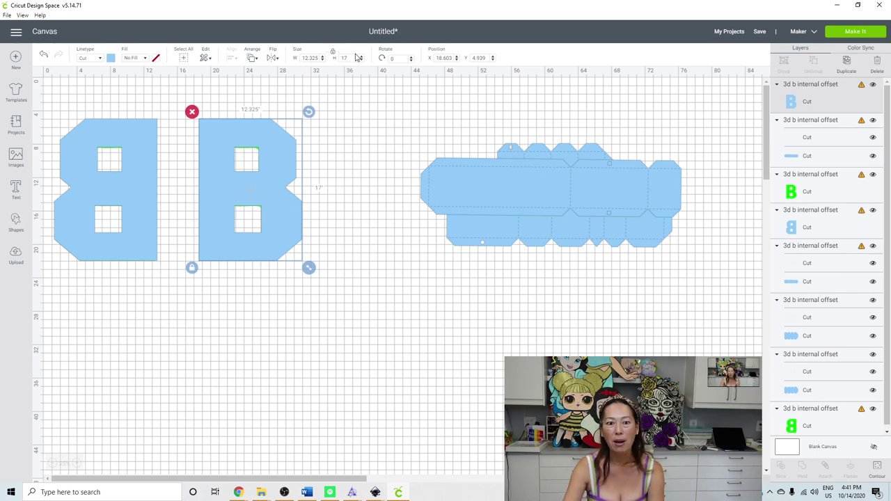
# Step: Scale all the shapes together to a height of 15 inches and check the unmirrored B's size
pyautogui.click(181, 60)
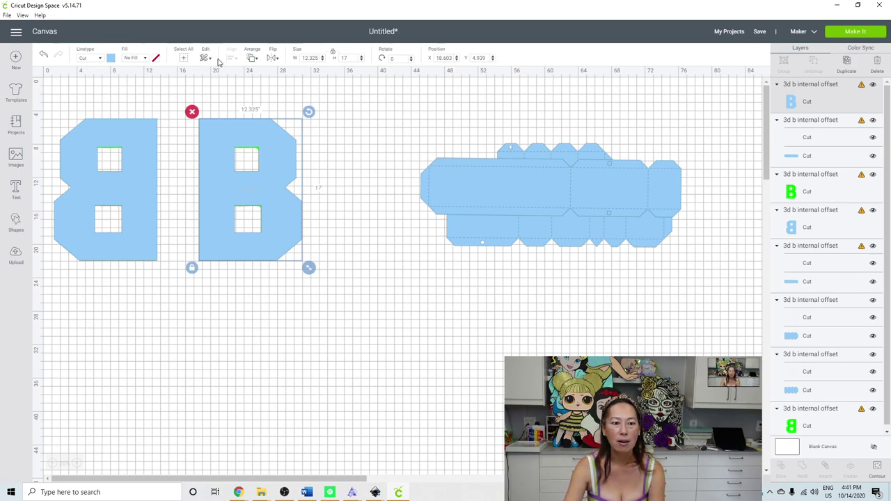
pyautogui.click(341, 58)
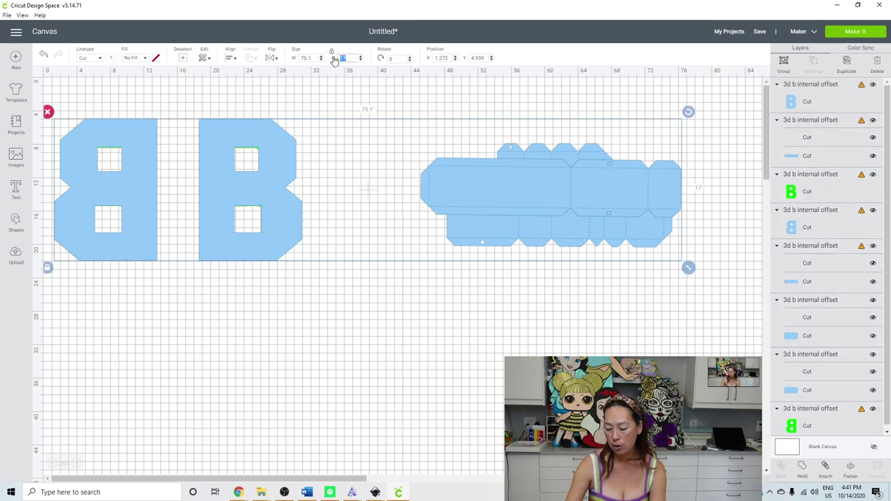
pyautogui.click(321, 124)
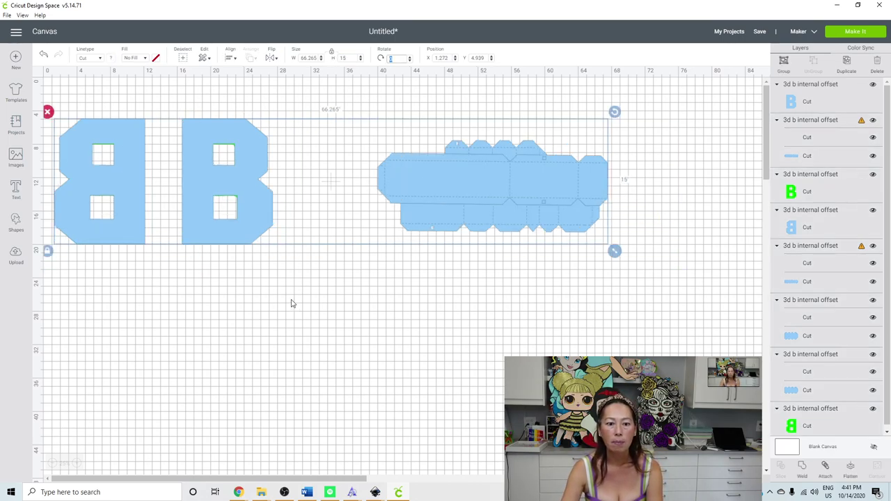
pyautogui.click(292, 304)
pyautogui.click(242, 189)
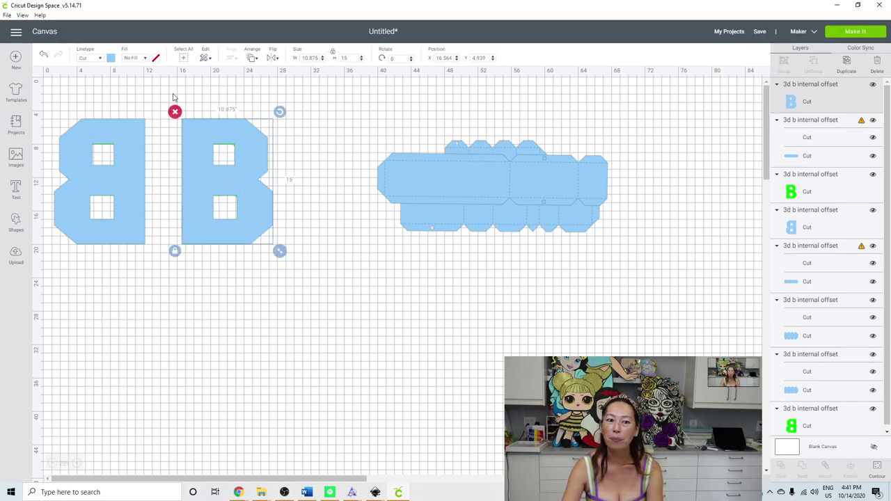
# Step: Scale all the shapes together to a height of 16 inches and check the unmirrored B's size
pyautogui.click(183, 59)
pyautogui.click(348, 58)
pyautogui.write('16')
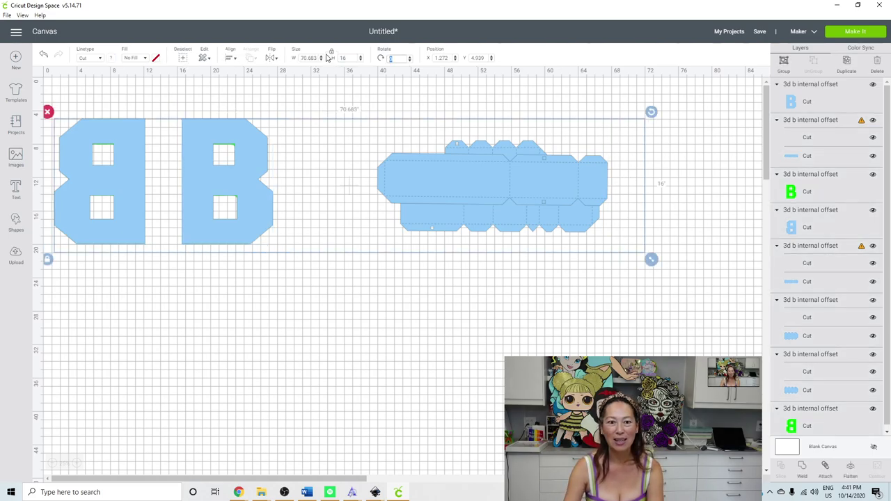
pyautogui.press('Tab')
pyautogui.click(299, 301)
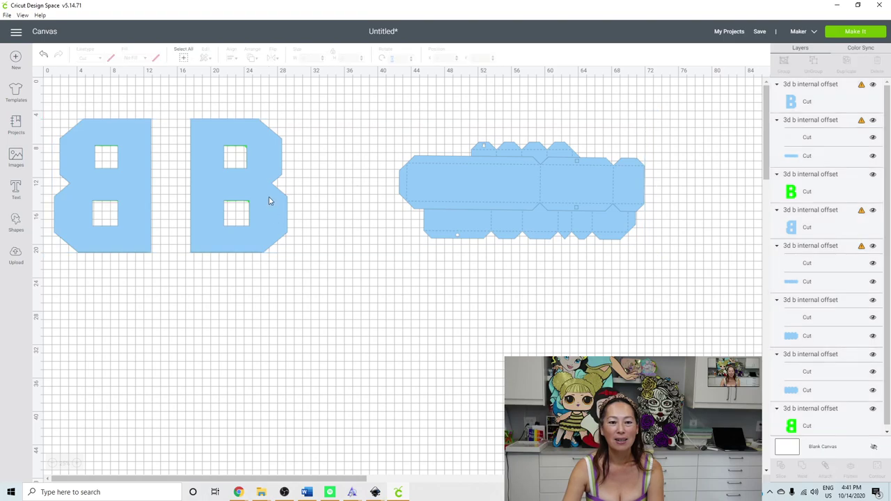
pyautogui.click(271, 200)
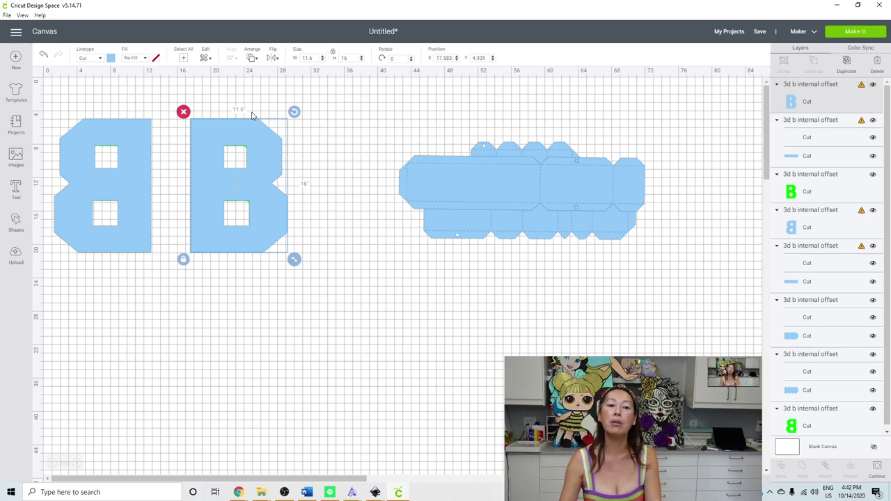
pyautogui.click(312, 275)
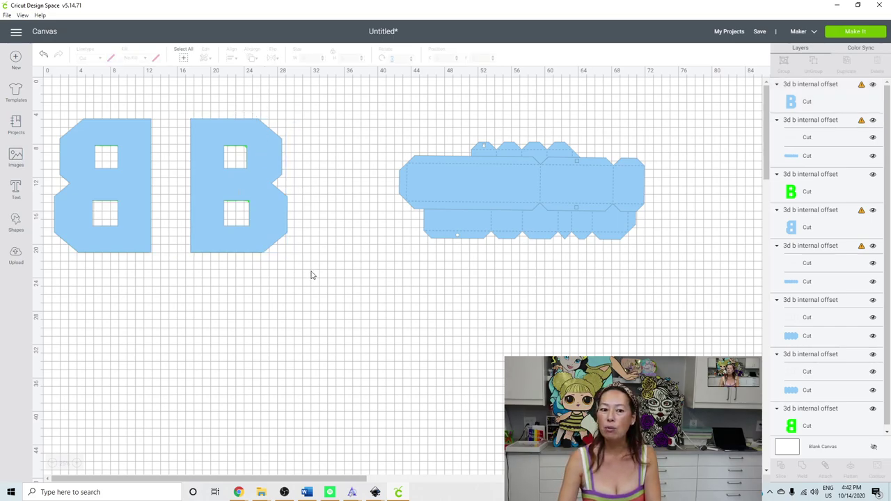
# Step: Move the unmirrored light blue B into the empty area below the green B and add a square shape
pyautogui.moveTo(273, 215); pyautogui.dragTo(324, 351)
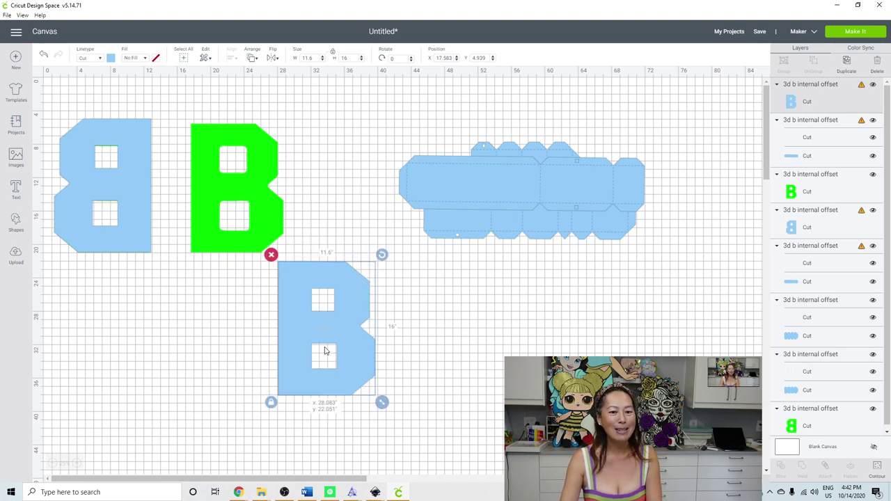
pyautogui.click(25, 224)
pyautogui.click(53, 158)
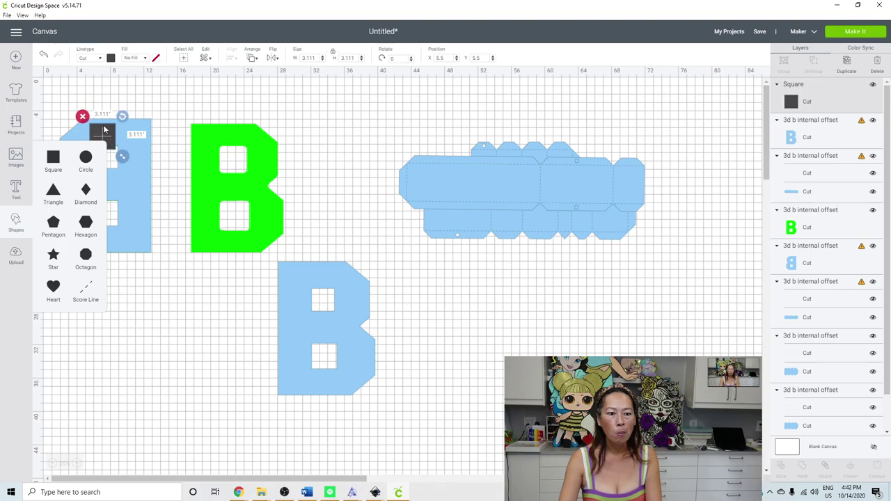
# Step: Enlarge the square to about 21.1 inches and place it over the lower half of the unmirrored light blue B
pyautogui.moveTo(103, 132); pyautogui.dragTo(394, 446)
pyautogui.moveTo(340, 293); pyautogui.dragTo(376, 360)
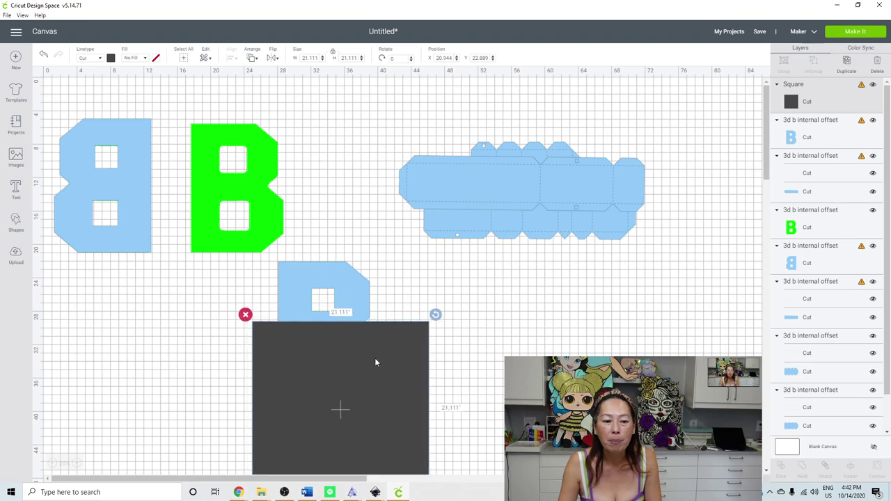
pyautogui.click(77, 463)
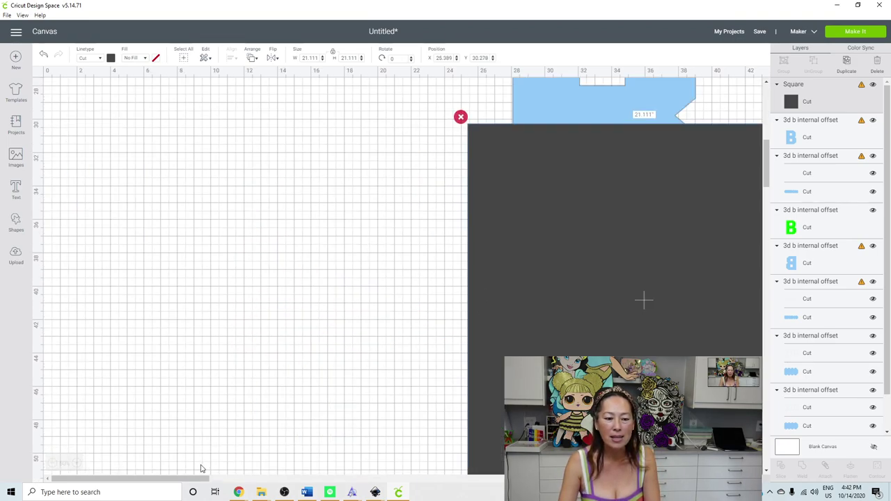
pyautogui.moveTo(198, 479); pyautogui.dragTo(237, 479)
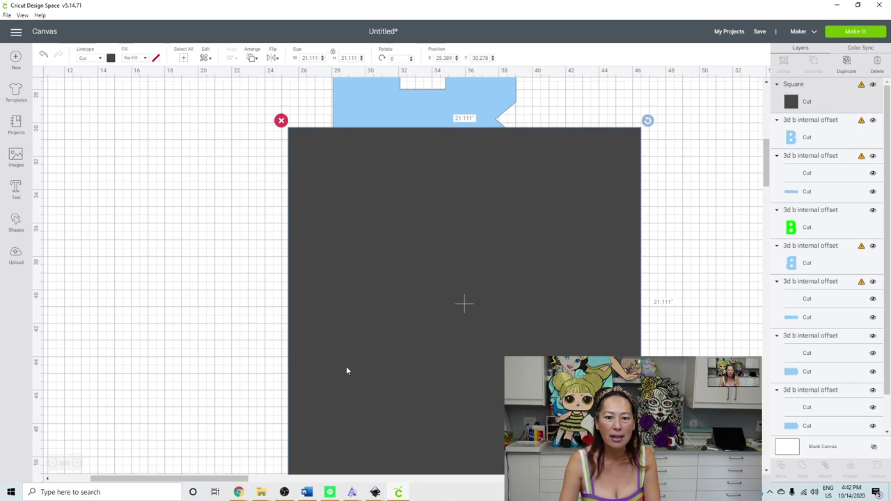
pyautogui.scroll(3, 404, 334)
pyautogui.moveTo(479, 295); pyautogui.dragTo(471, 286)
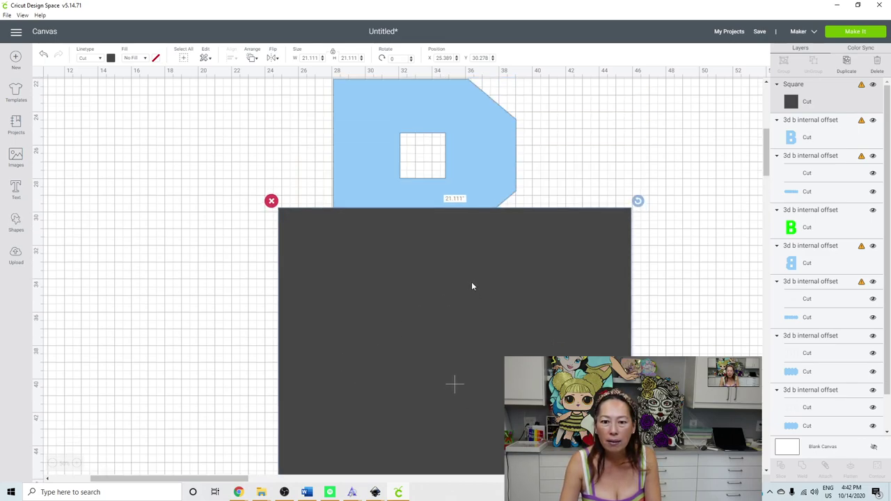
# Step: Slice the unmirrored light blue B with the square and delete the leftover dark pieces
pyautogui.moveTo(215, 165); pyautogui.dragTo(416, 286)
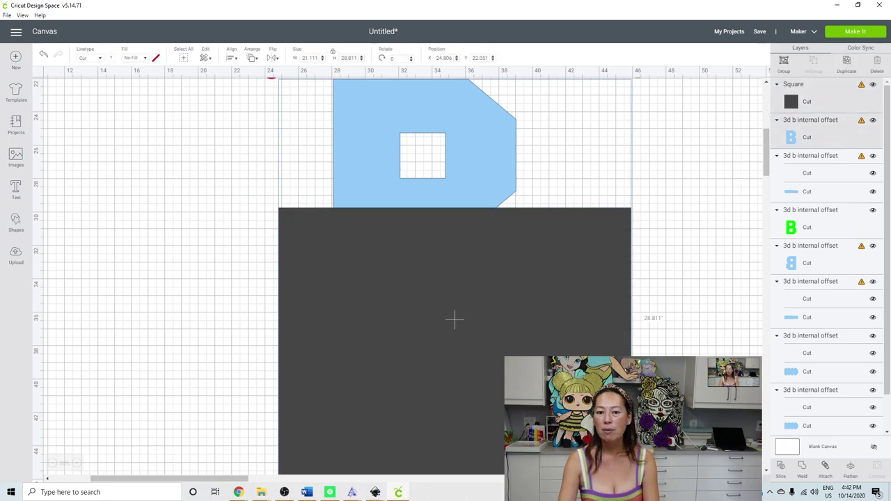
pyautogui.click(783, 470)
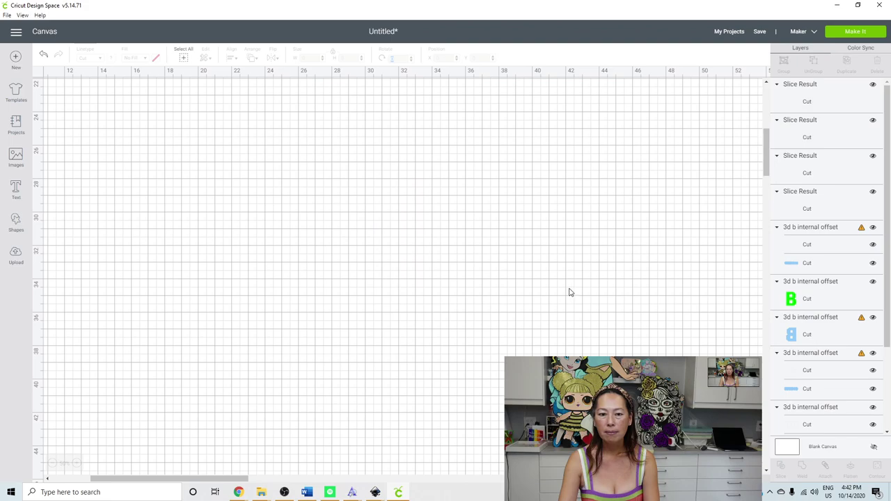
pyautogui.moveTo(387, 306); pyautogui.dragTo(315, 380)
pyautogui.click(253, 274)
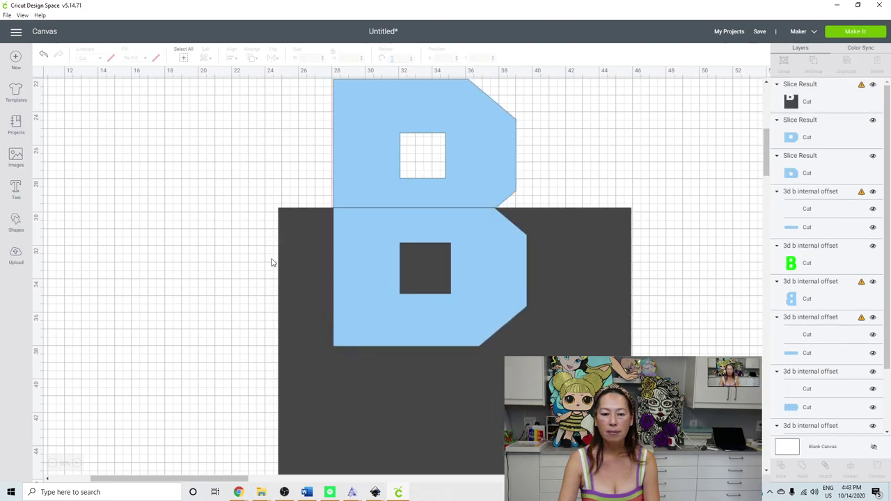
pyautogui.moveTo(288, 231); pyautogui.dragTo(239, 302)
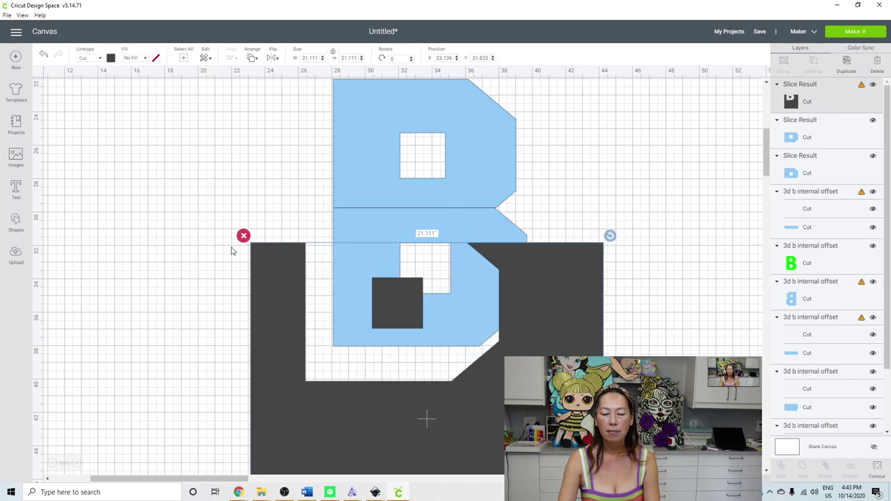
pyautogui.click(248, 232)
# Step: Delete the uncut mirrored light blue B that covers the mirrored green B
pyautogui.scroll(5, 294, 253)
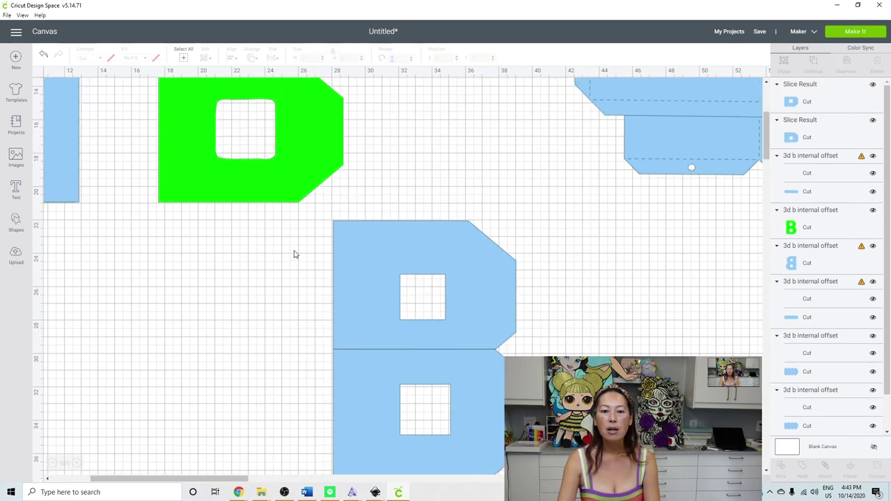
pyautogui.click(52, 463)
pyautogui.moveTo(220, 478); pyautogui.dragTo(114, 479)
pyautogui.scroll(5, 264, 308)
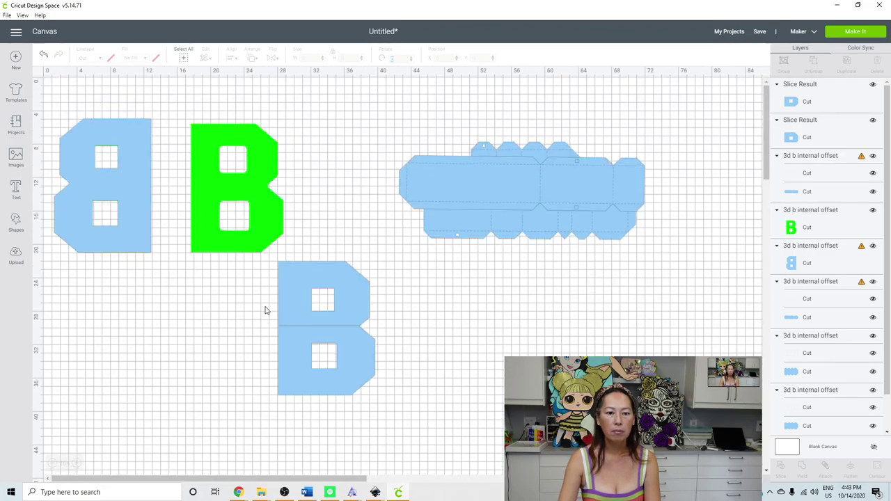
pyautogui.click(147, 230)
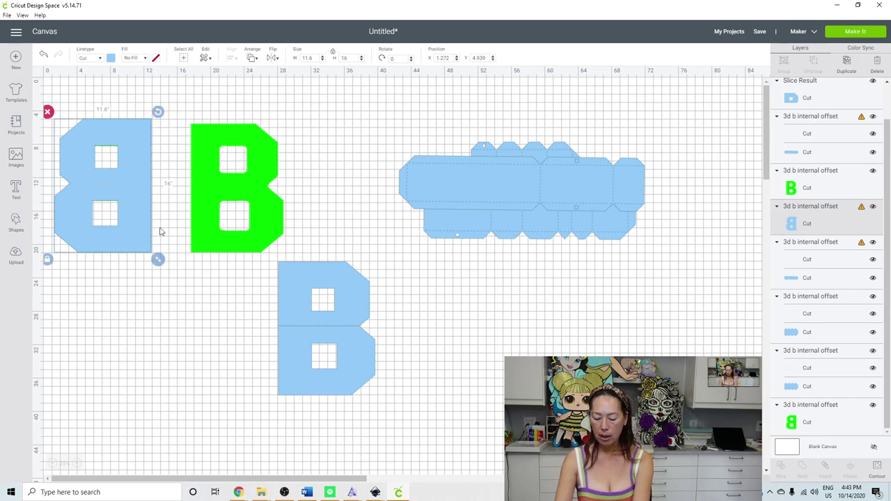
pyautogui.press('Delete')
# Step: Duplicate the two sliced light blue B halves, flipping the copies horizontally and placing them beside the originals
pyautogui.moveTo(373, 414); pyautogui.dragTo(276, 283)
pyautogui.click(847, 62)
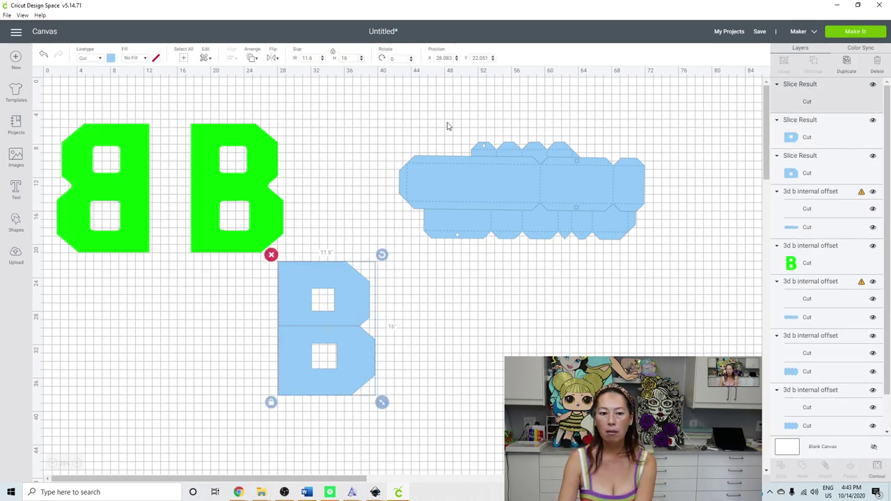
pyautogui.click(272, 60)
pyautogui.click(294, 88)
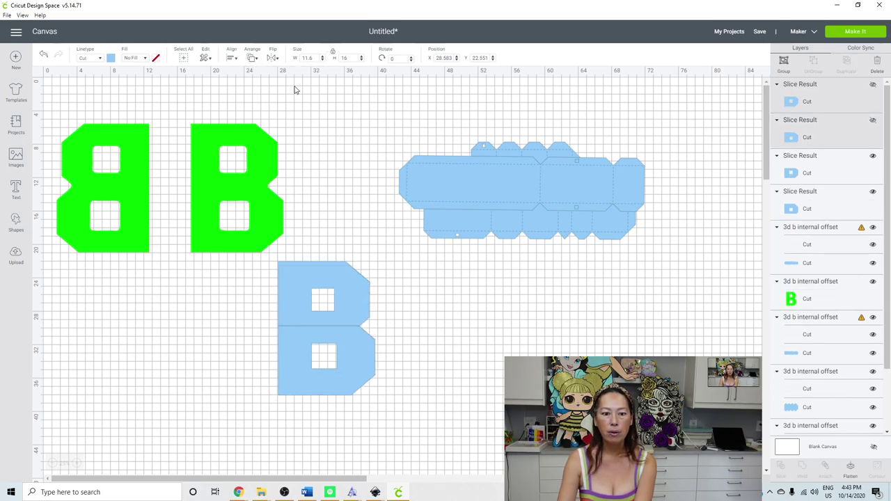
pyautogui.click(367, 307)
pyautogui.moveTo(359, 312); pyautogui.dragTo(237, 312)
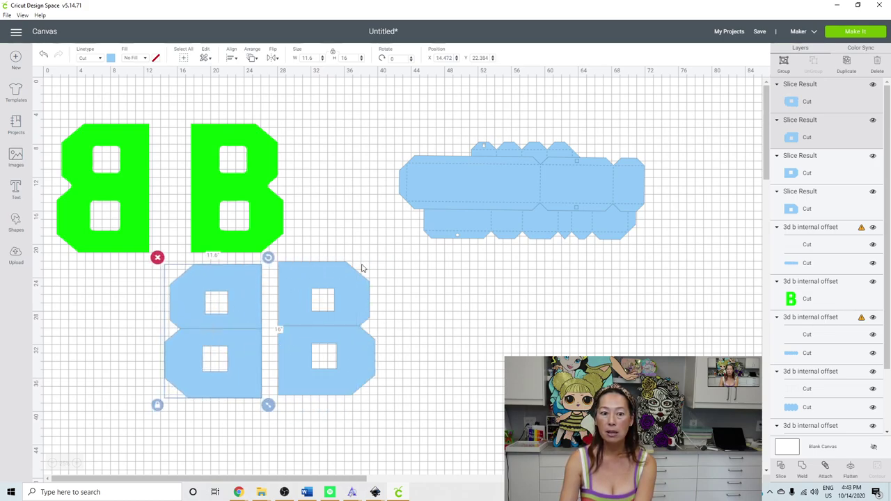
# Step: Add a square about 19.6 inches wide over the lower half of the unmirrored green B and slice the B with it
pyautogui.click(362, 224)
pyautogui.click(256, 200)
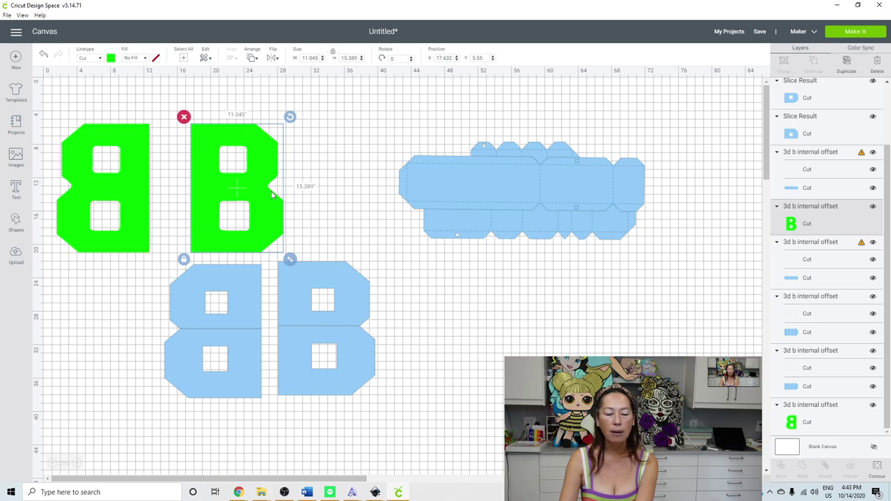
pyautogui.click(15, 221)
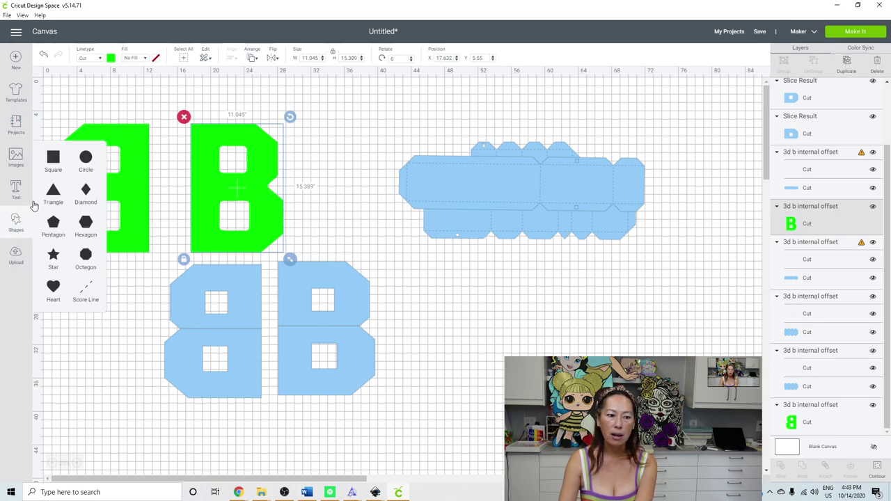
pyautogui.click(53, 160)
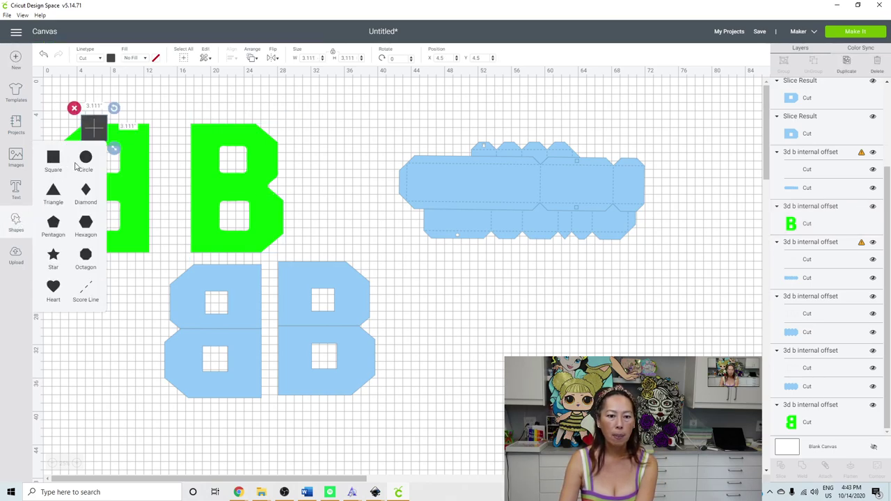
pyautogui.moveTo(94, 128); pyautogui.dragTo(266, 201)
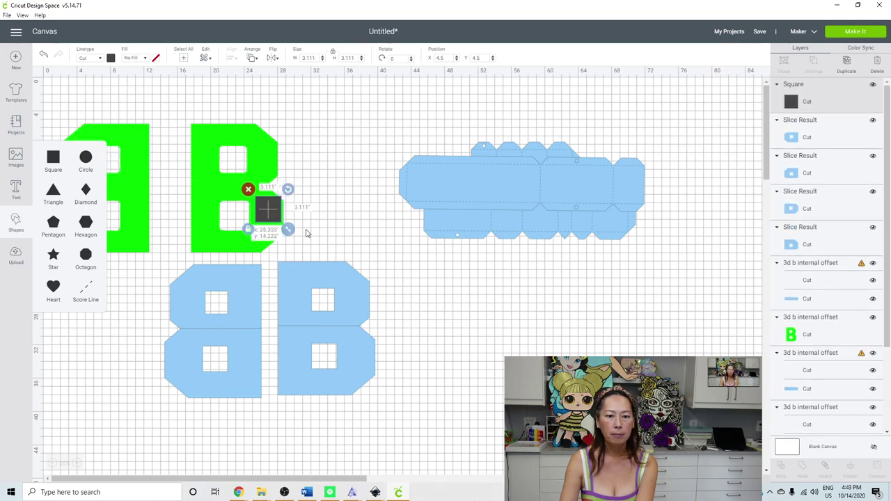
pyautogui.moveTo(290, 230); pyautogui.dragTo(318, 259)
pyautogui.moveTo(402, 302); pyautogui.dragTo(407, 301)
pyautogui.moveTo(352, 237); pyautogui.dragTo(265, 224)
pyautogui.moveTo(183, 113); pyautogui.dragTo(224, 207)
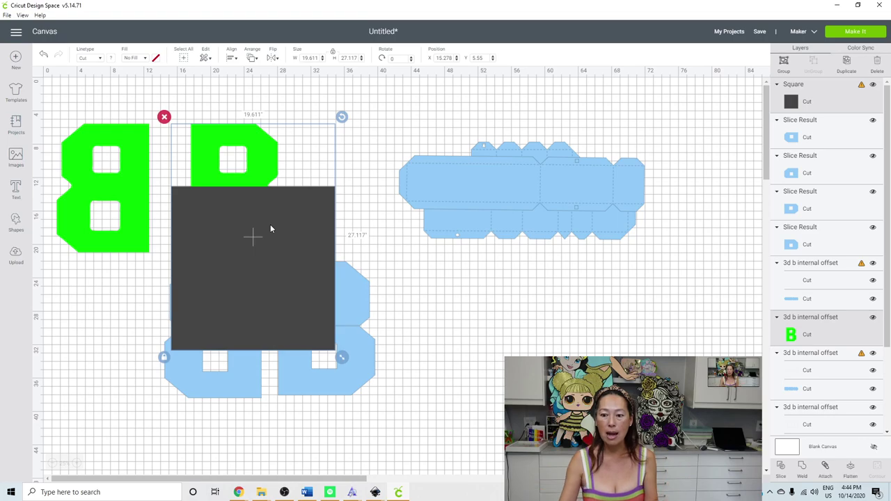
pyautogui.click(781, 468)
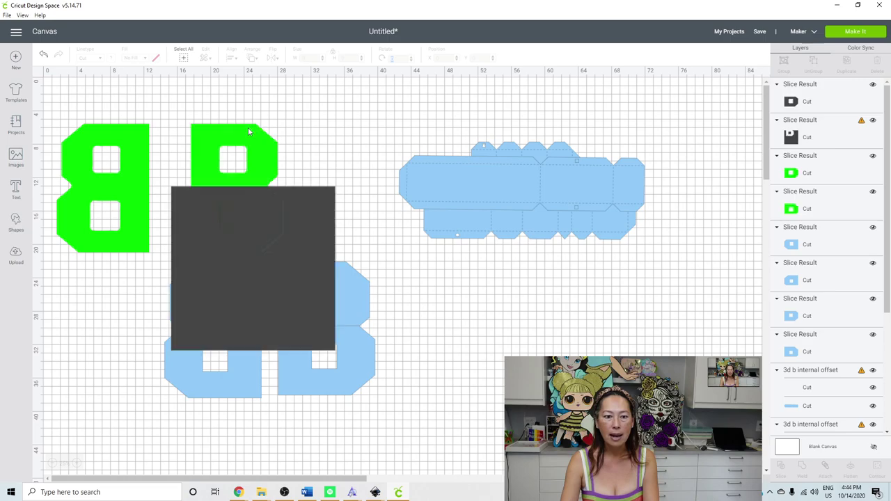
# Step: Delete the leftover dark slice pieces and position the upper green half just above the lower green half
pyautogui.moveTo(248, 147); pyautogui.dragTo(327, 125)
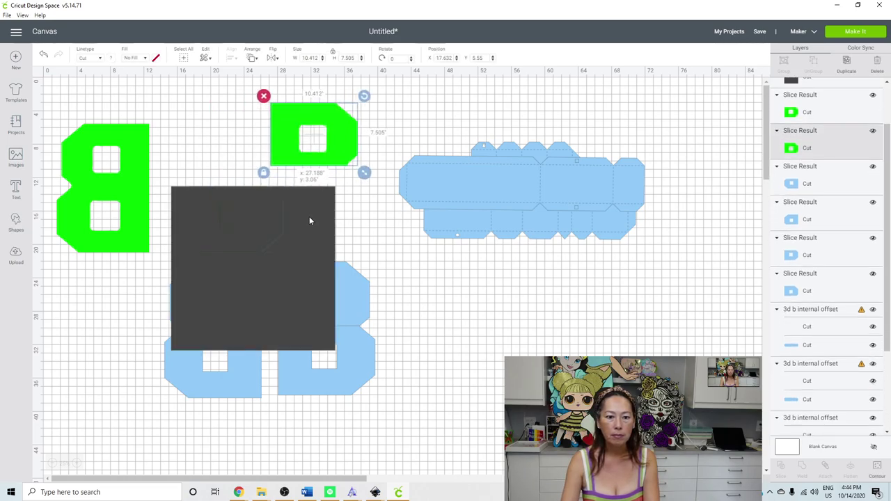
pyautogui.moveTo(301, 213); pyautogui.dragTo(542, 321)
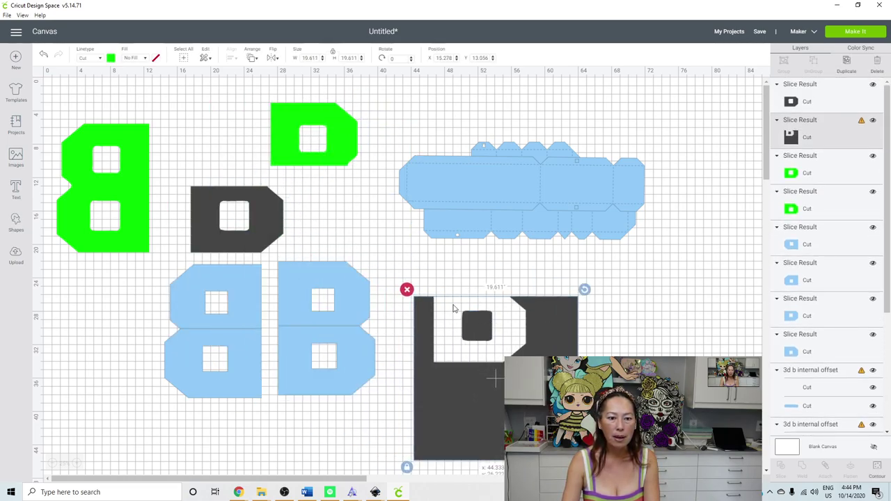
pyautogui.click(407, 290)
pyautogui.moveTo(277, 217); pyautogui.dragTo(577, 319)
pyautogui.click(482, 282)
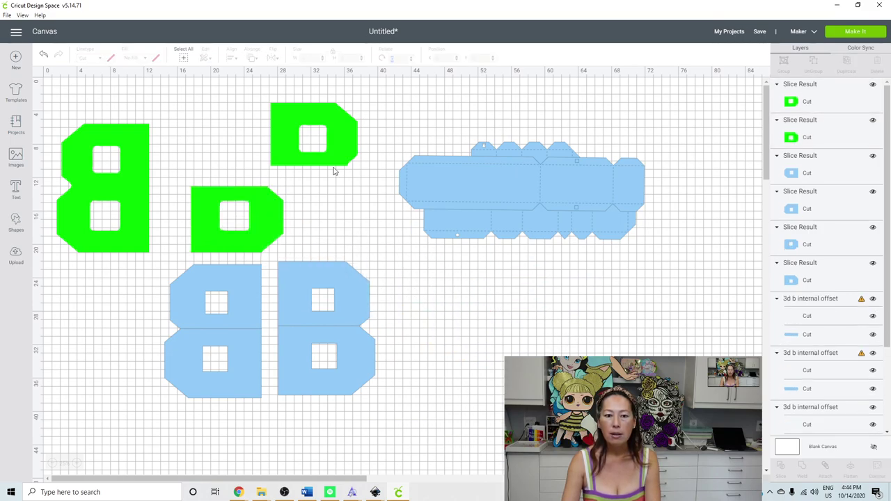
pyautogui.moveTo(303, 160); pyautogui.dragTo(212, 184)
# Step: Duplicate the two sliced green B halves and flip the copies horizontally
pyautogui.moveTo(220, 94); pyautogui.dragTo(271, 213)
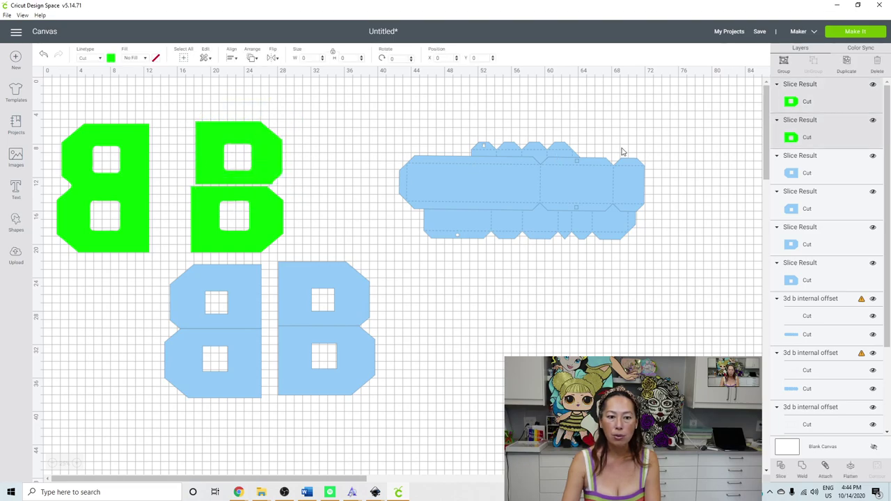
pyautogui.click(844, 64)
pyautogui.click(273, 57)
pyautogui.click(295, 86)
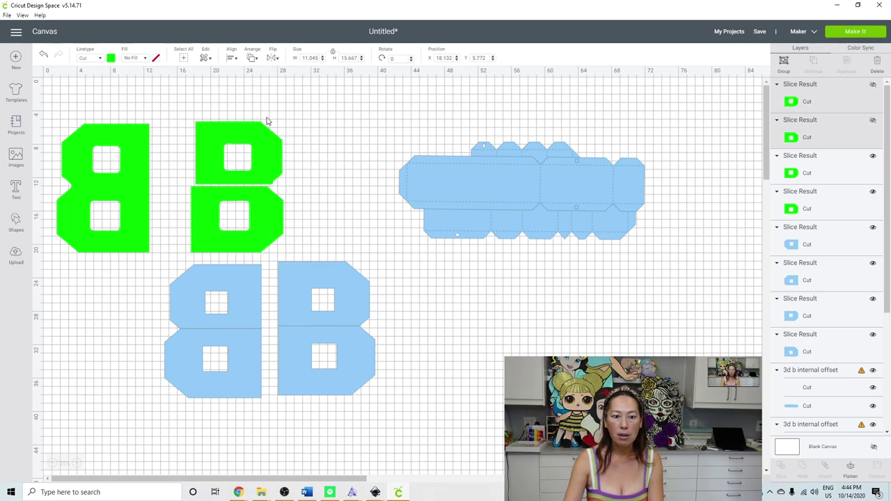
# Step: Delete the uncut mirrored green B and the flipped copies of the two green halves
pyautogui.click(139, 165)
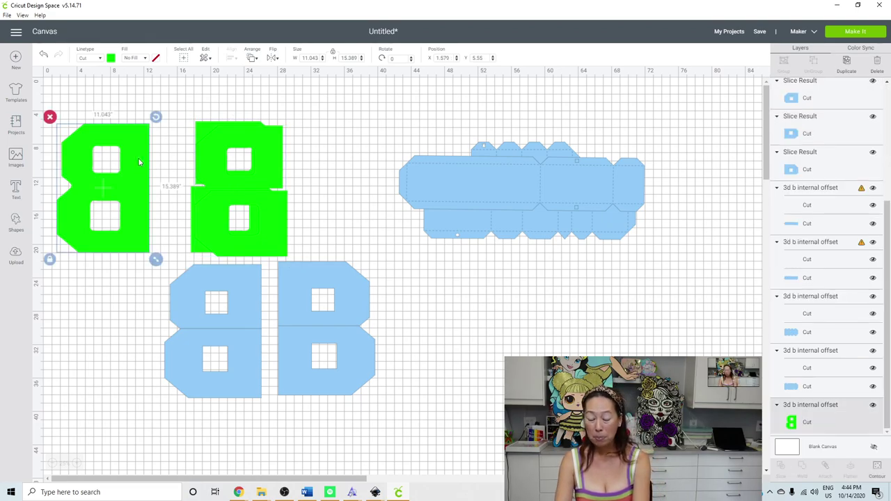
pyautogui.press('Delete')
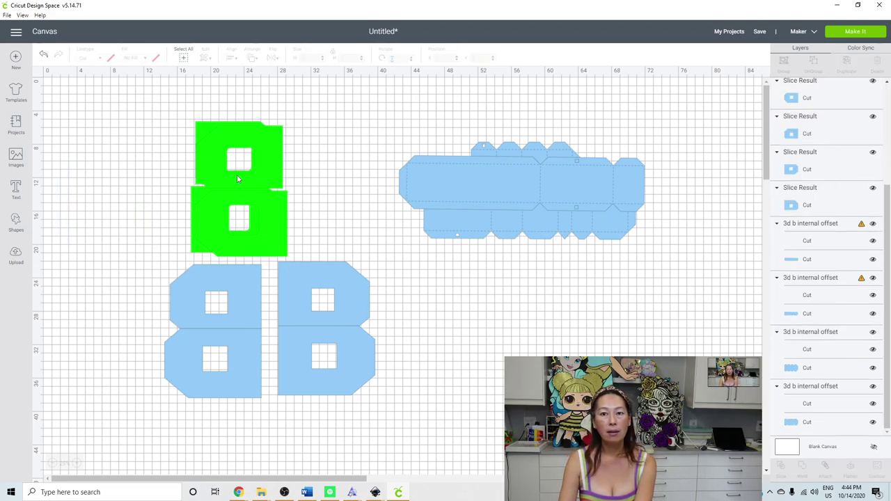
pyautogui.click(261, 146)
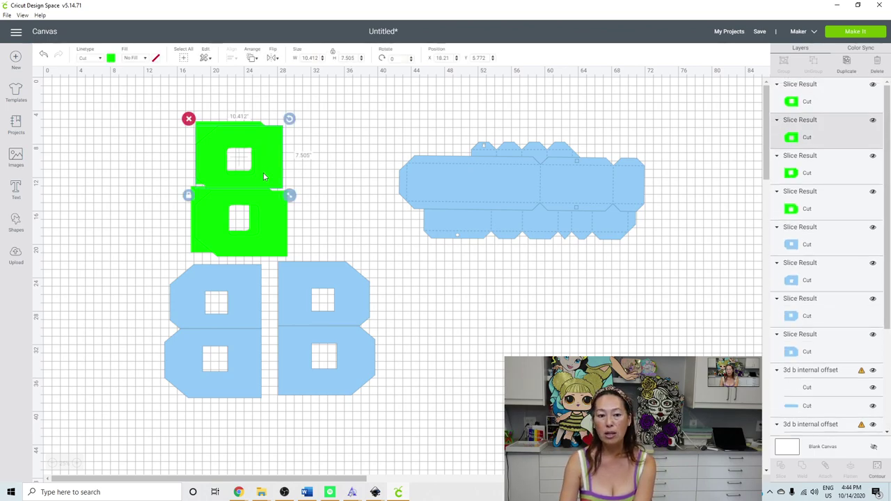
pyautogui.press('Delete')
pyautogui.click(273, 206)
pyautogui.press('Delete')
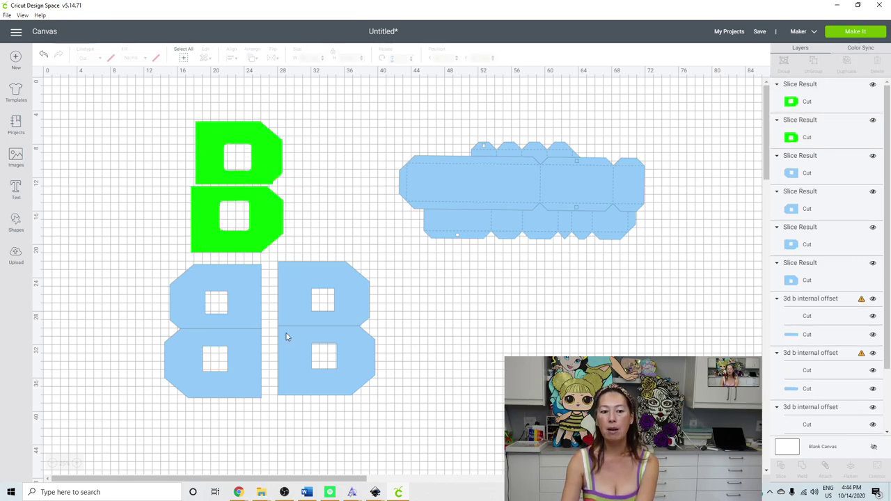
# Step: Separate the overlapping side strips, moving the two long ones below and one short strip beside the other short one
pyautogui.click(507, 184)
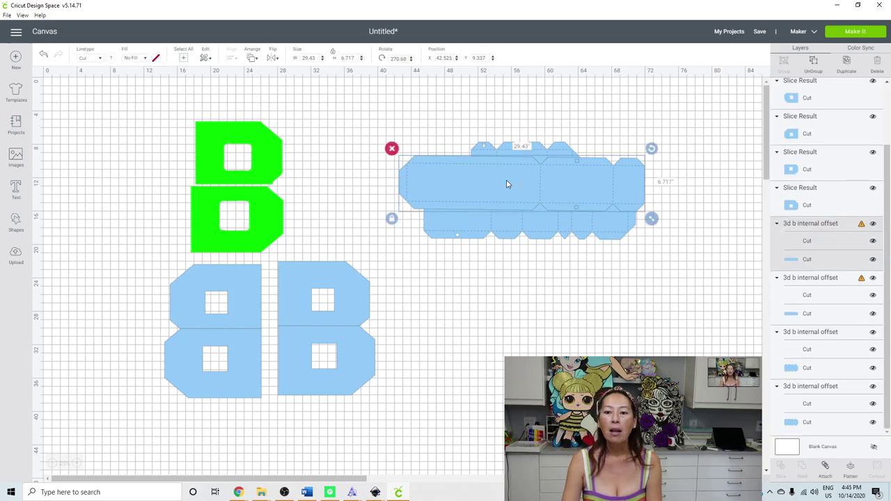
pyautogui.moveTo(516, 215); pyautogui.dragTo(537, 304)
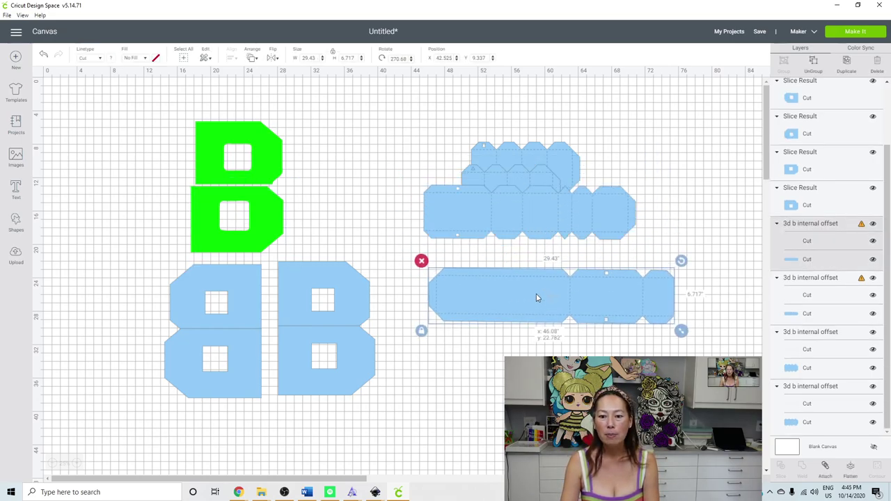
pyautogui.moveTo(557, 202); pyautogui.dragTo(574, 254)
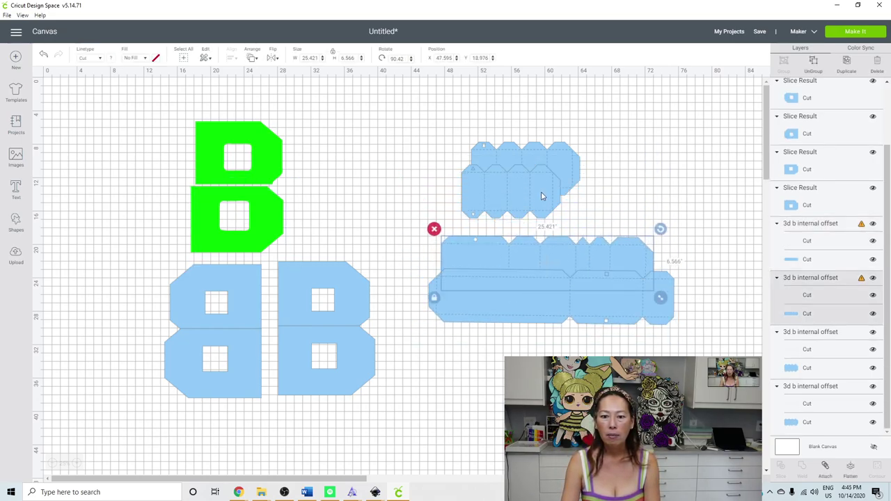
pyautogui.moveTo(489, 193); pyautogui.dragTo(430, 192)
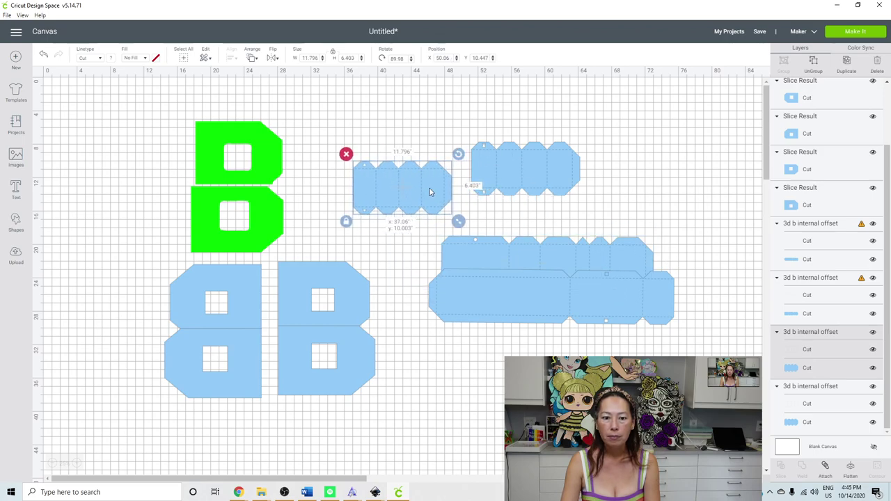
# Step: Rotate the wider of the two short side strips slightly to straighten it
pyautogui.click(507, 182)
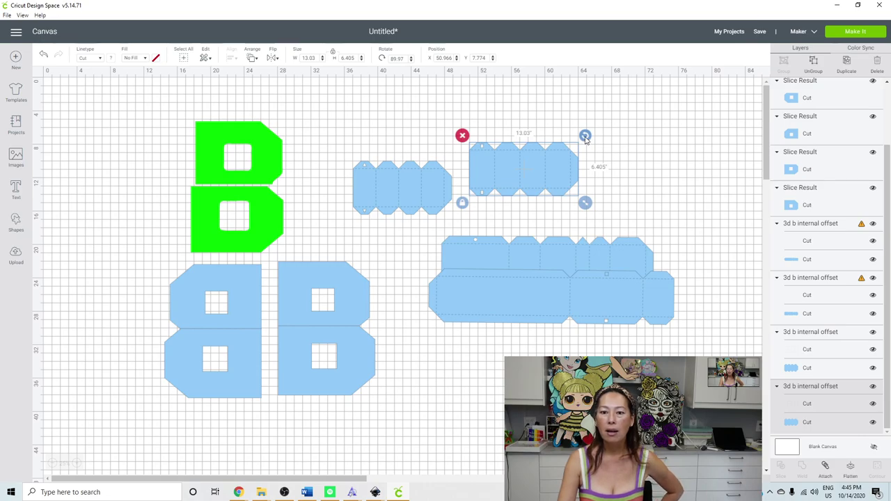
pyautogui.moveTo(584, 136); pyautogui.dragTo(597, 173)
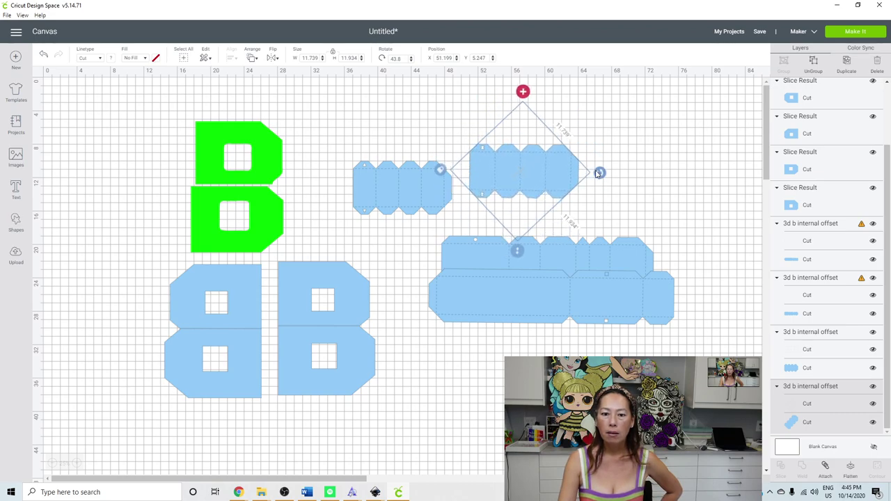
pyautogui.click(641, 189)
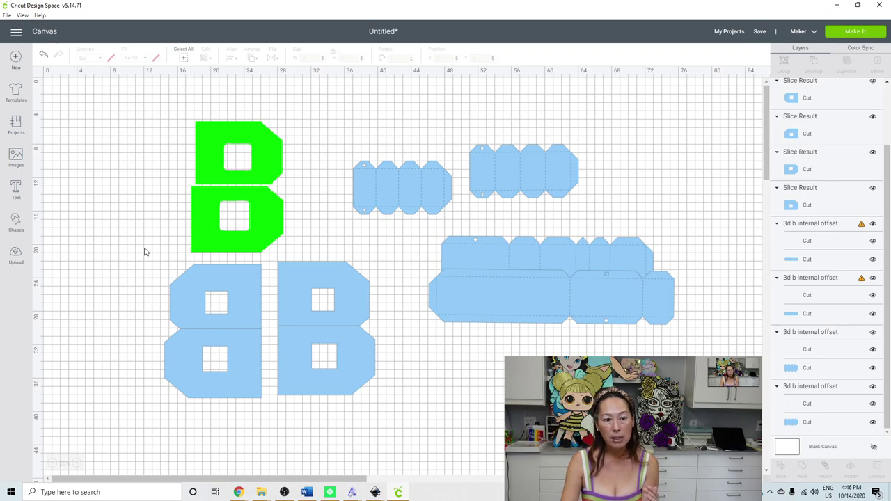
# Step: Insert a square shape and place it at the lower end of the wider short strip
pyautogui.click(16, 226)
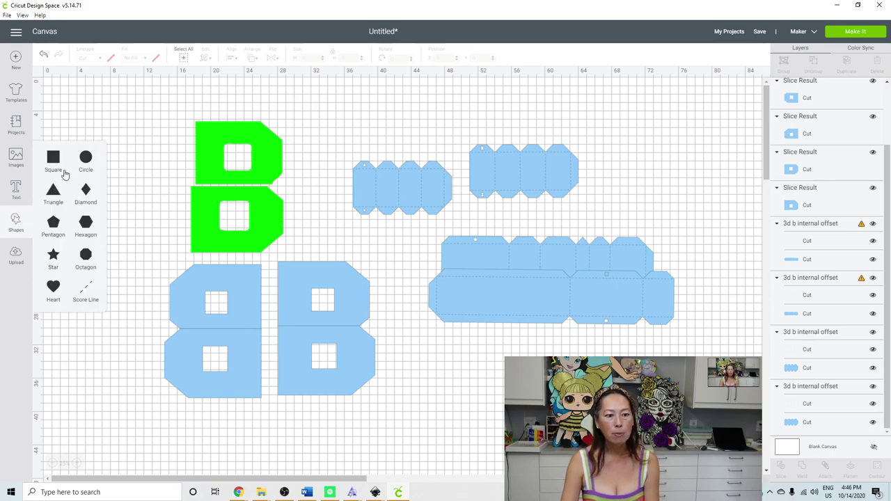
pyautogui.click(54, 162)
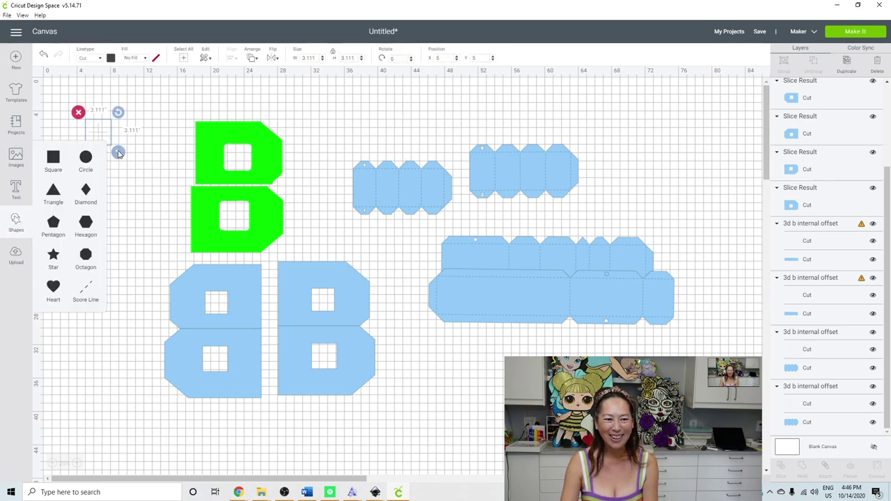
pyautogui.moveTo(468, 202); pyautogui.dragTo(568, 206)
pyautogui.click(76, 462)
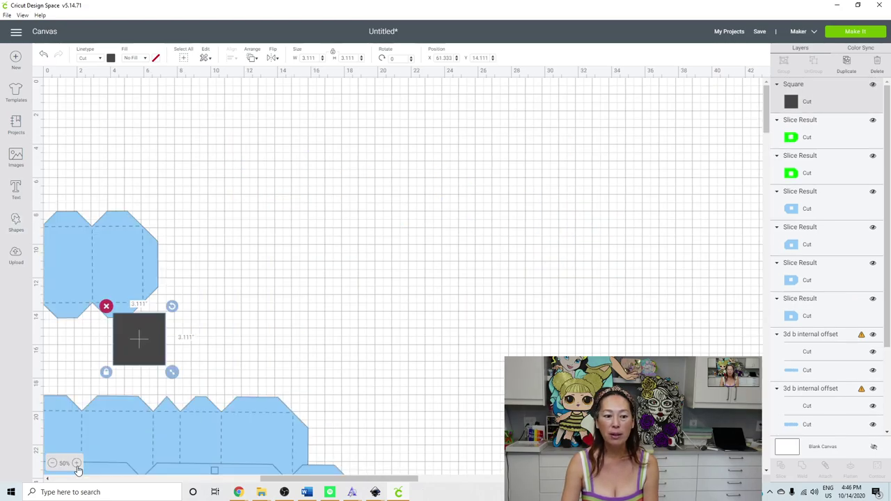
pyautogui.click(76, 463)
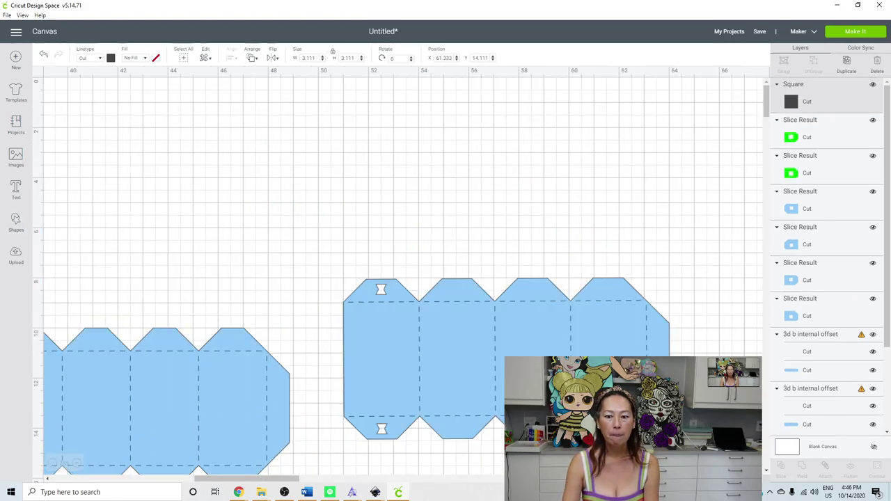
# Step: Move the wider short strip up and away from the square, then duplicate it and shift the copy to its right
pyautogui.moveTo(607, 318); pyautogui.dragTo(451, 202)
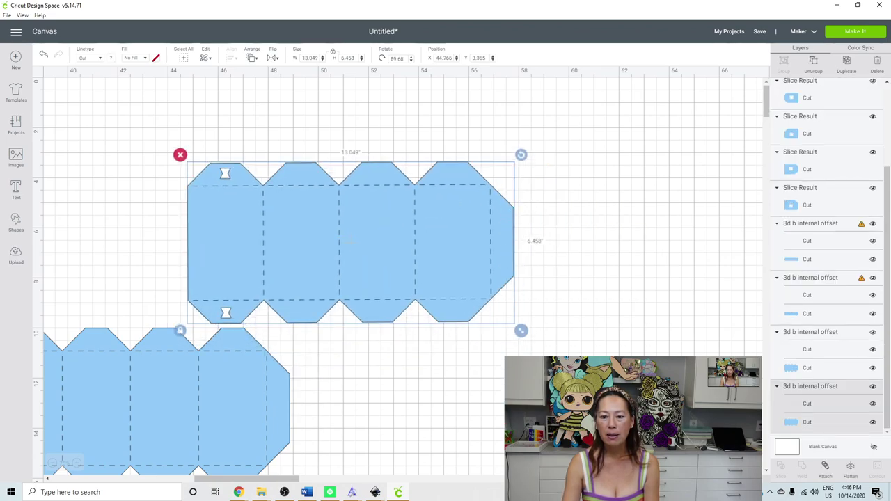
pyautogui.hotkey('ctrl', 'v')
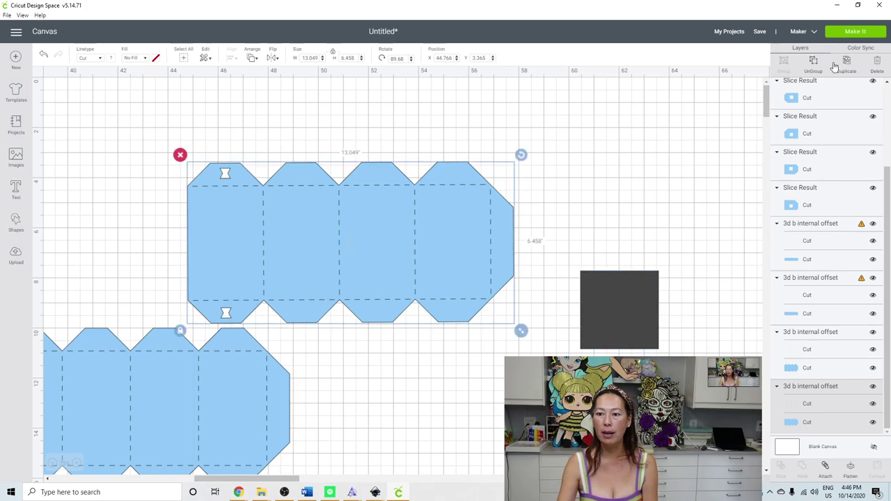
pyautogui.click(847, 63)
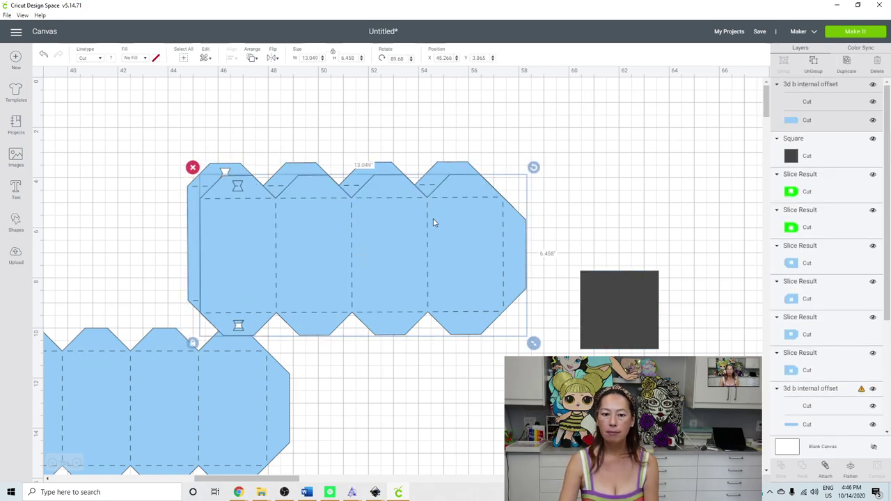
pyautogui.moveTo(433, 223); pyautogui.dragTo(515, 197)
# Step: Cover the strip copy's end tab with the square stretched to 4.926 × 8.852 inches, and move the original strip below
pyautogui.moveTo(644, 307); pyautogui.dragTo(656, 184)
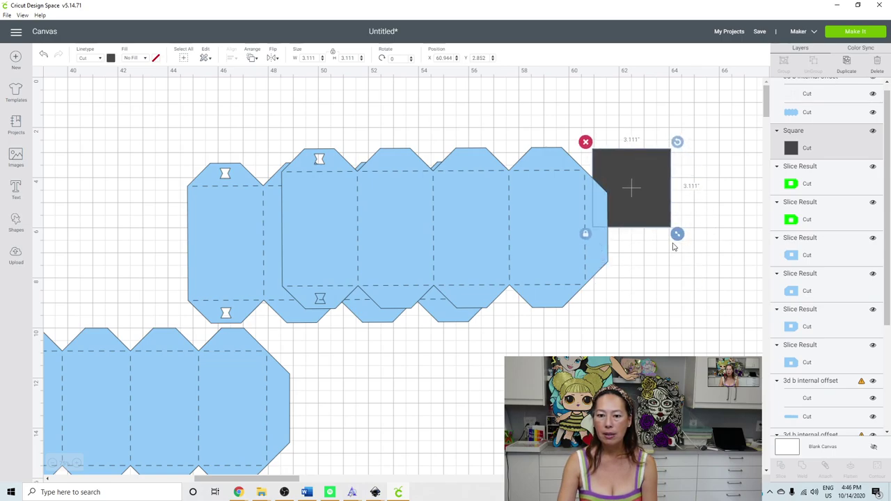
pyautogui.moveTo(678, 234); pyautogui.dragTo(723, 378)
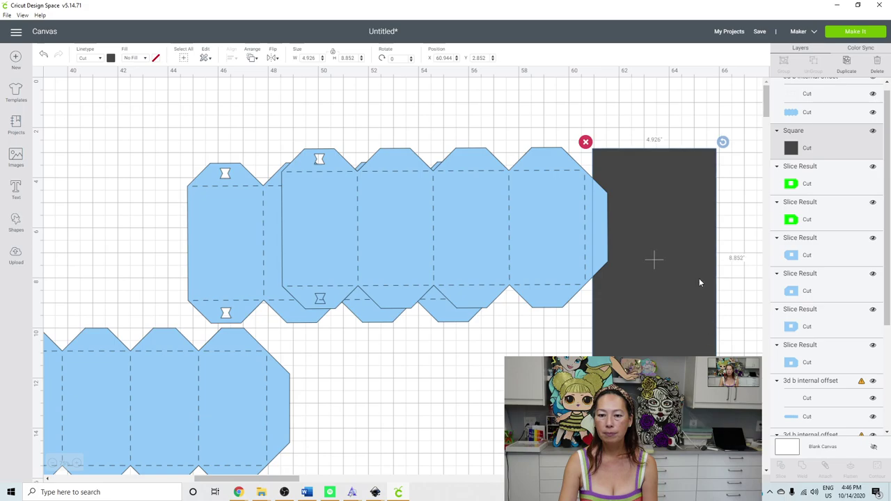
pyautogui.moveTo(690, 236); pyautogui.dragTo(685, 235)
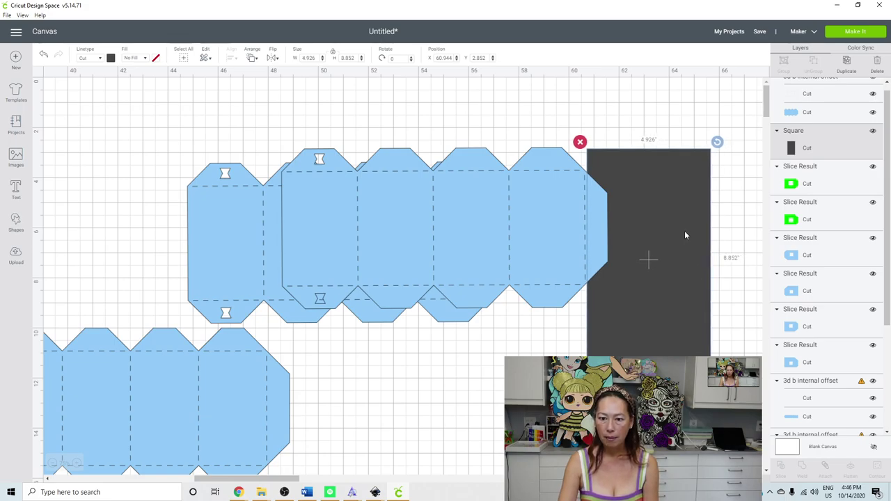
pyautogui.click(392, 211)
pyautogui.moveTo(392, 211); pyautogui.dragTo(163, 394)
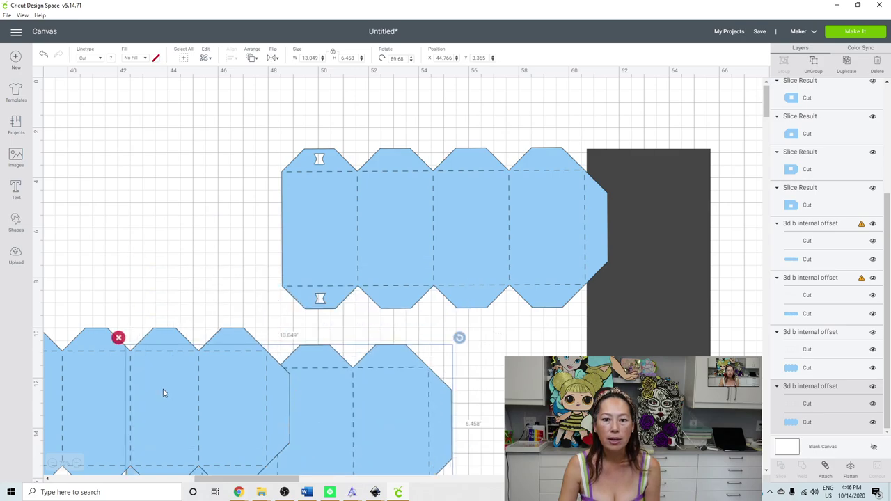
# Step: Straighten the strip copy and align the dark rectangle's inner edge with the end tab's dashed fold line
pyautogui.click(553, 182)
pyautogui.moveTo(615, 141); pyautogui.dragTo(615, 141)
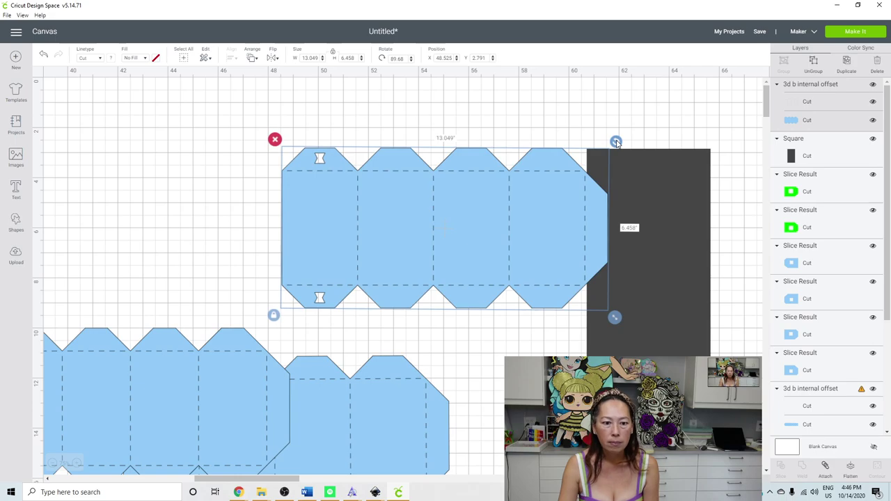
pyautogui.moveTo(562, 217); pyautogui.dragTo(562, 224)
pyautogui.click(656, 188)
pyautogui.moveTo(668, 183); pyautogui.dragTo(664, 181)
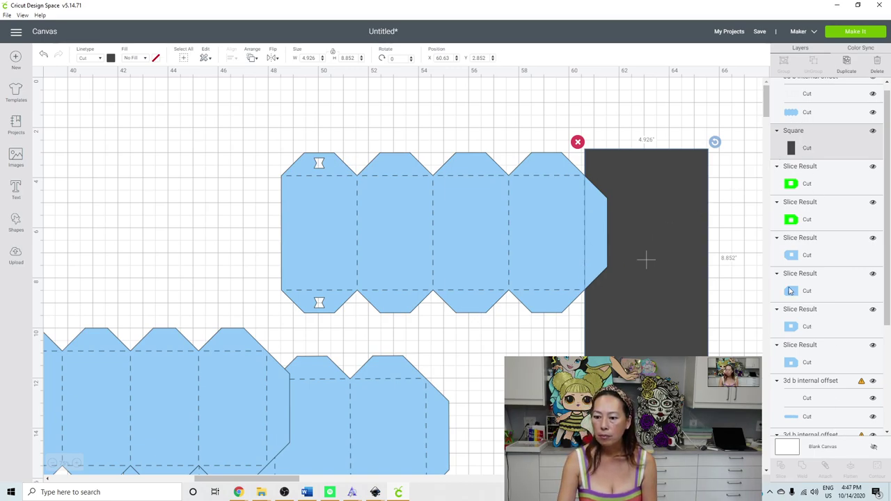
# Step: Ungroup the strip copy and slice its blue outline with the dark rectangle to cut off the end tab
pyautogui.click(427, 211)
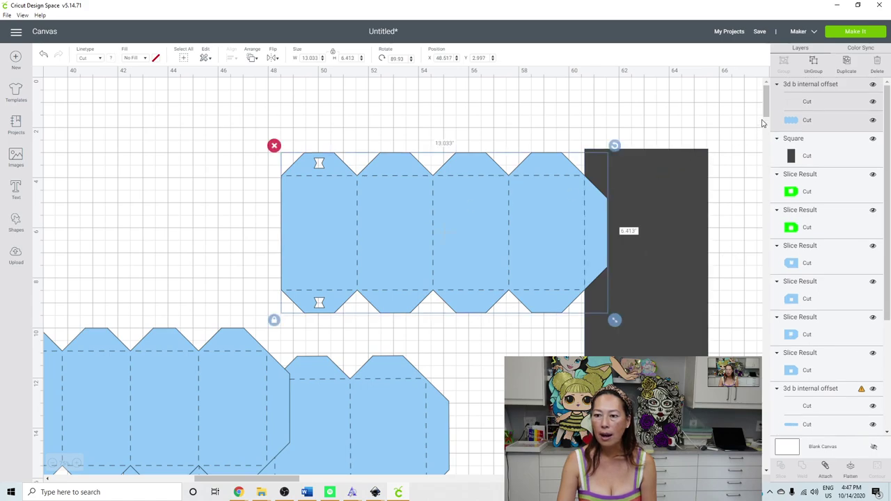
pyautogui.click(812, 64)
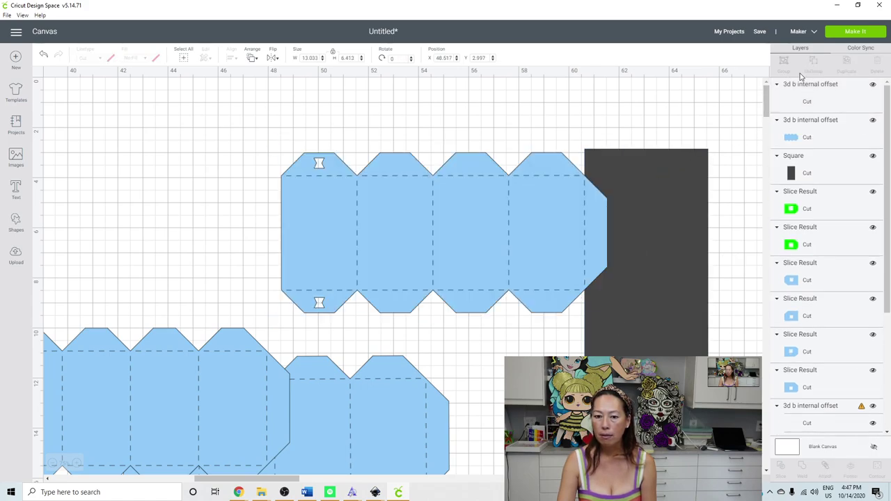
pyautogui.click(603, 211)
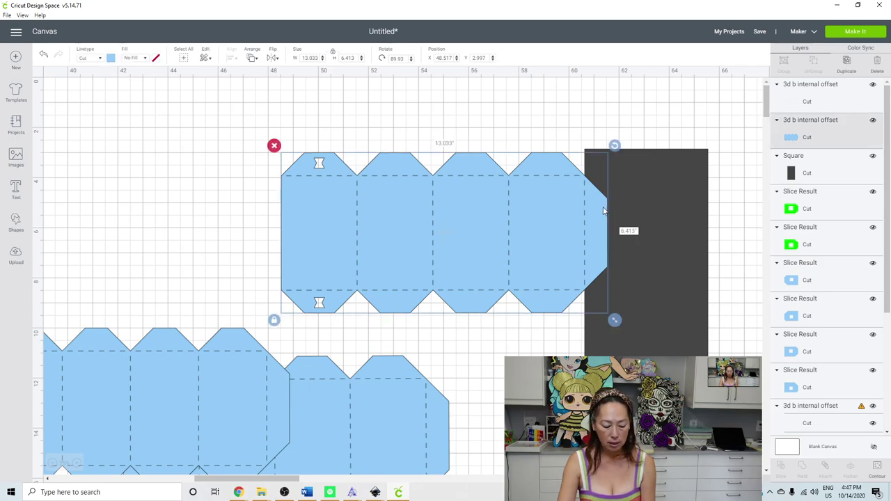
pyautogui.keyDown('shift'); pyautogui.click(672, 178); pyautogui.keyUp('shift')
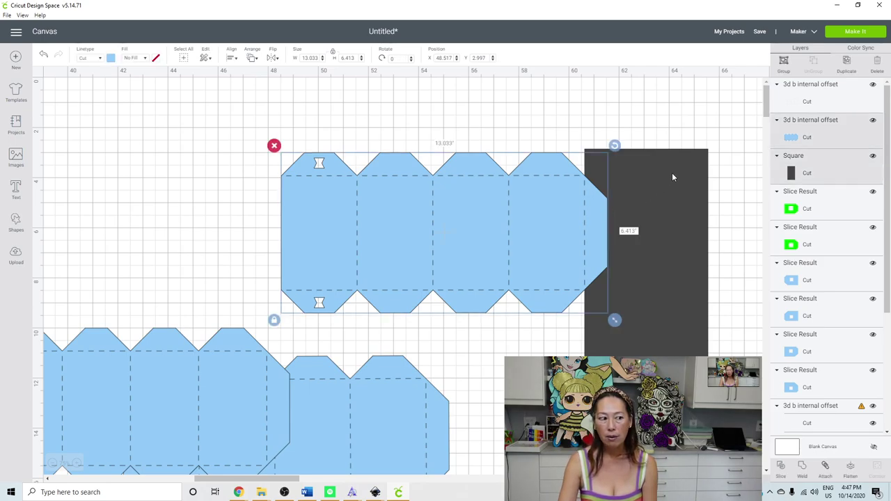
pyautogui.click(782, 467)
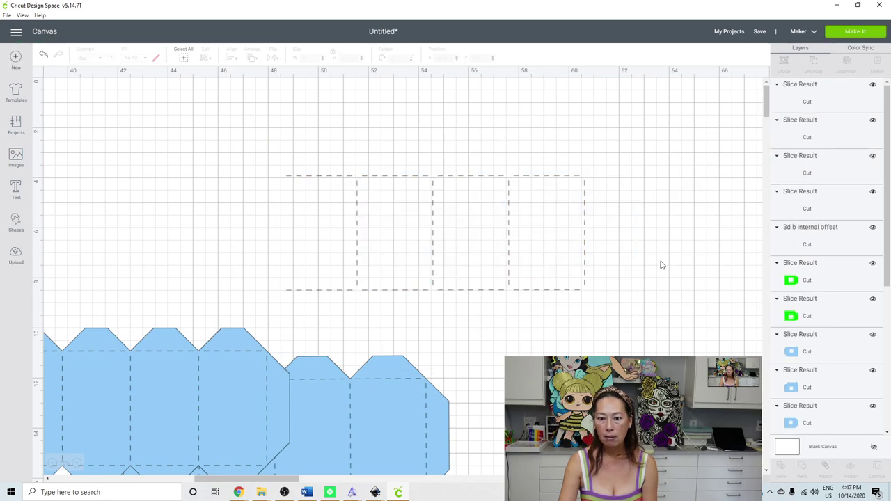
# Step: Move the sliced-off blue tab aside and delete the rest of the blue strip copy, keeping the dashed fold lines
pyautogui.moveTo(604, 218); pyautogui.dragTo(731, 158)
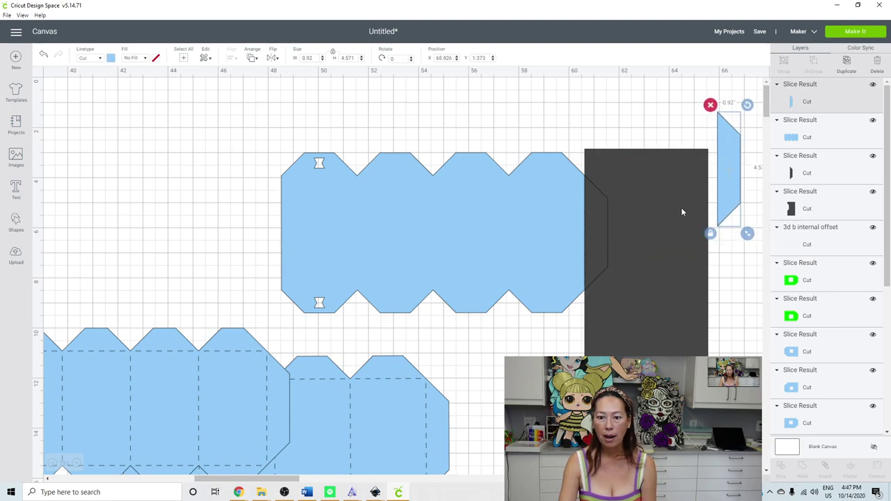
pyautogui.click(534, 244)
pyautogui.moveTo(481, 243); pyautogui.dragTo(338, 229)
pyautogui.click(131, 132)
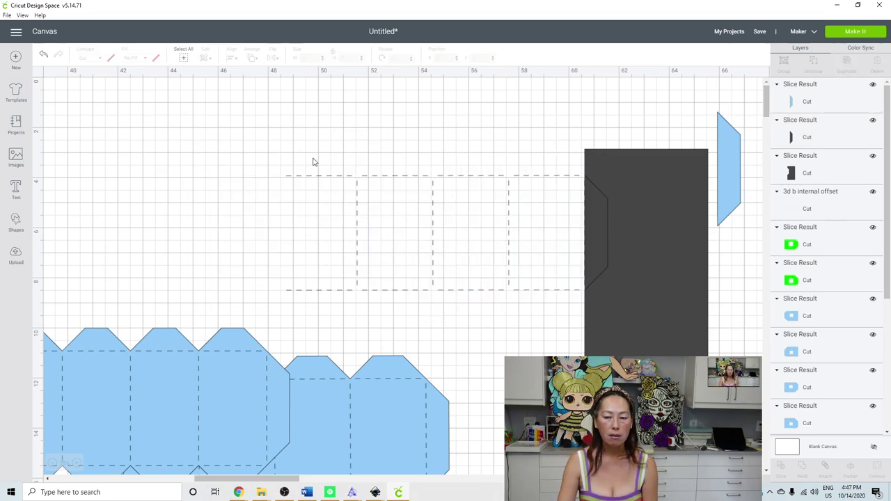
# Step: Move the dashed fold lines away from the dark rectangle and delete the small dark tab-shaped slice
pyautogui.moveTo(487, 209); pyautogui.dragTo(445, 200)
pyautogui.moveTo(597, 242); pyautogui.dragTo(597, 369)
pyautogui.click(577, 292)
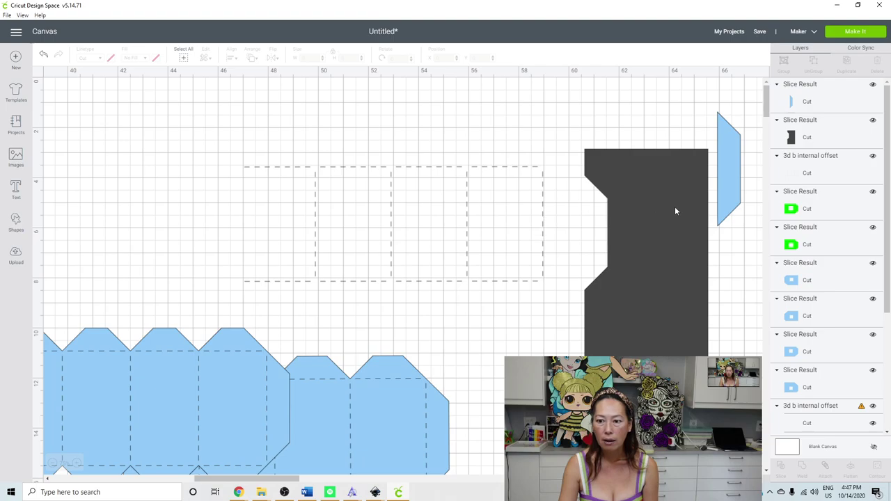
# Step: Rotate the notched dark piece to about 270° and move it clear of the dashed fold lines, down and to their right
pyautogui.moveTo(674, 208); pyautogui.dragTo(488, 203)
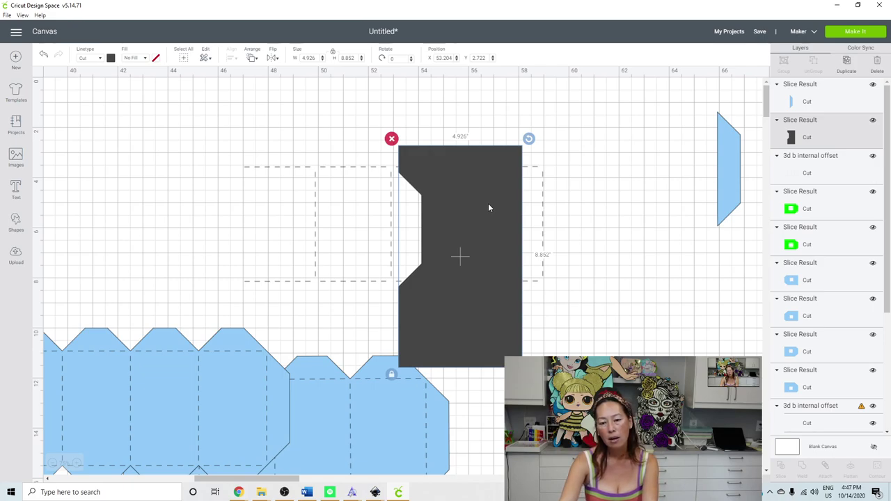
pyautogui.moveTo(502, 197); pyautogui.dragTo(638, 298)
pyautogui.moveTo(658, 222); pyautogui.dragTo(461, 262)
pyautogui.moveTo(568, 326); pyautogui.dragTo(622, 206)
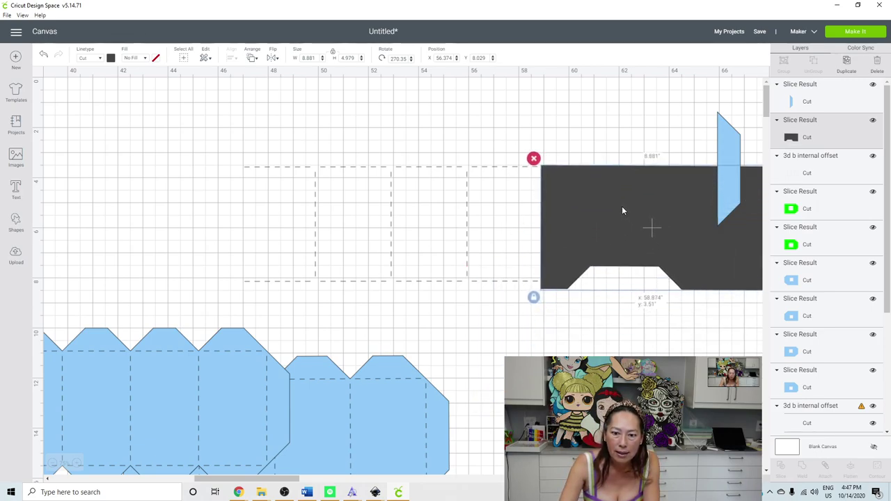
pyautogui.click(582, 331)
pyautogui.moveTo(585, 312); pyautogui.dragTo(514, 242)
pyautogui.click(594, 311)
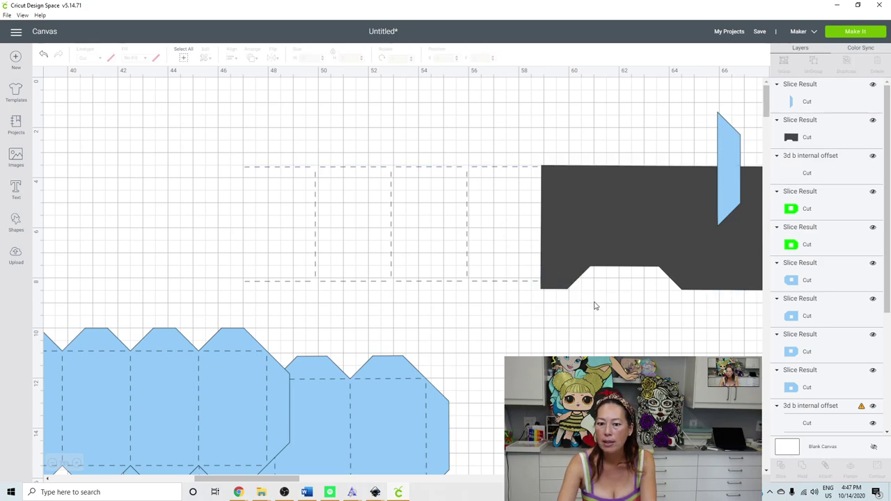
pyautogui.moveTo(604, 237); pyautogui.dragTo(653, 398)
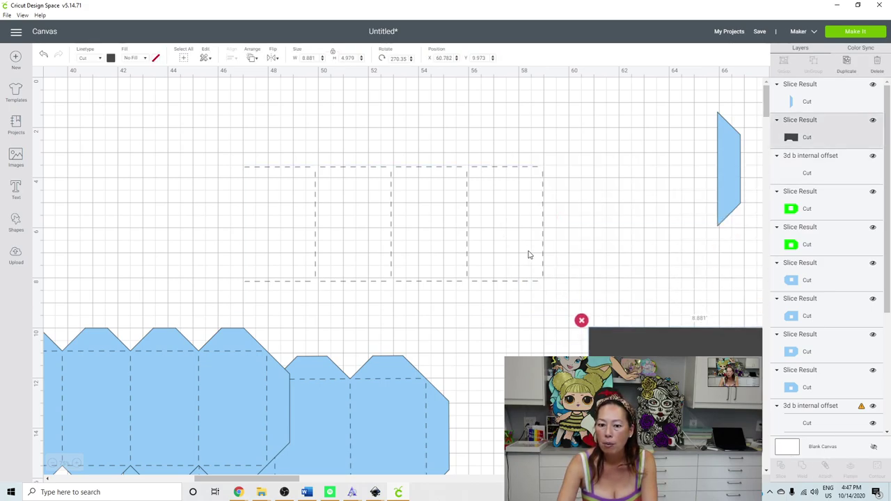
# Step: Hide all contours of the dashed fold lines and turn back on the dashes of the end fold line
pyautogui.click(528, 255)
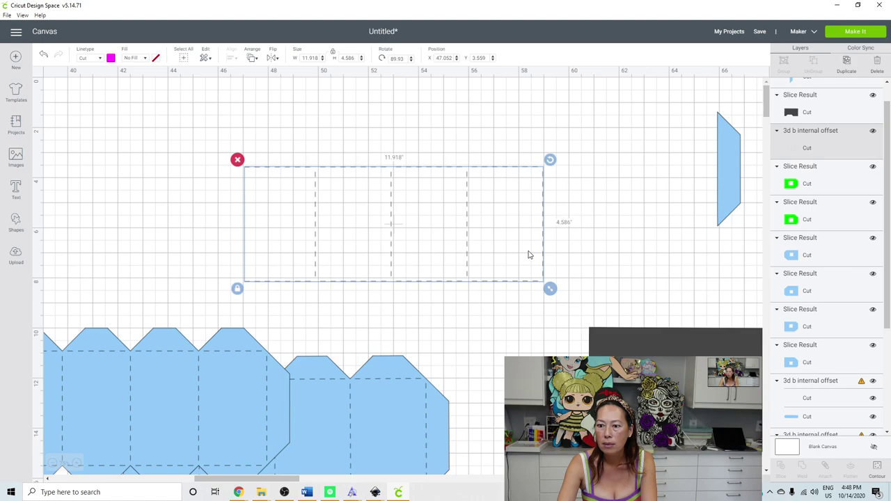
pyautogui.click(878, 477)
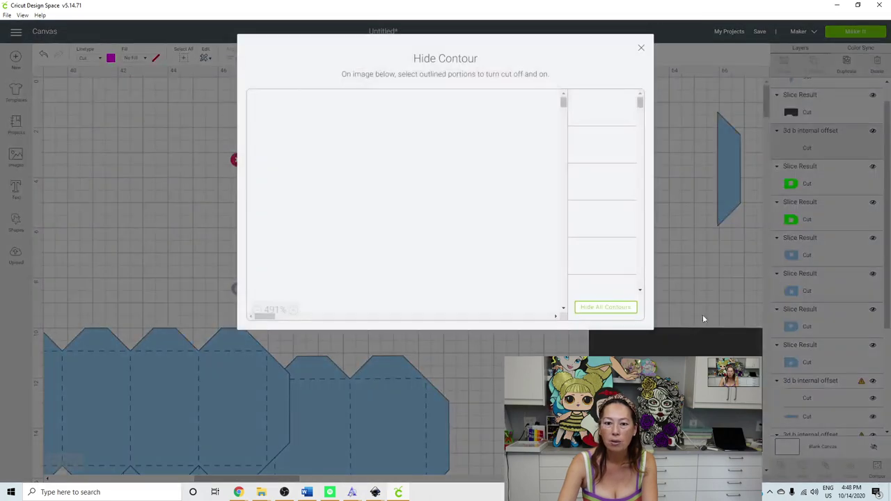
pyautogui.click(277, 310)
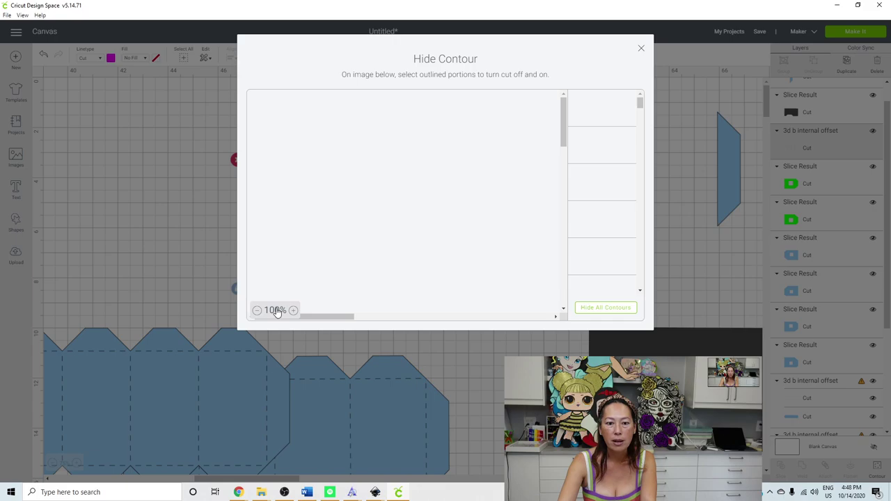
pyautogui.scroll(-3, 402, 238)
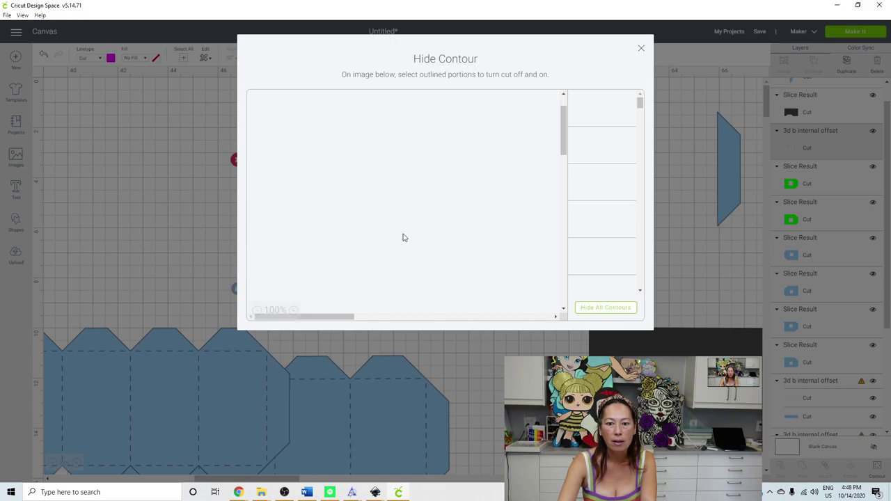
pyautogui.scroll(3, 406, 236)
pyautogui.moveTo(334, 321); pyautogui.dragTo(311, 312)
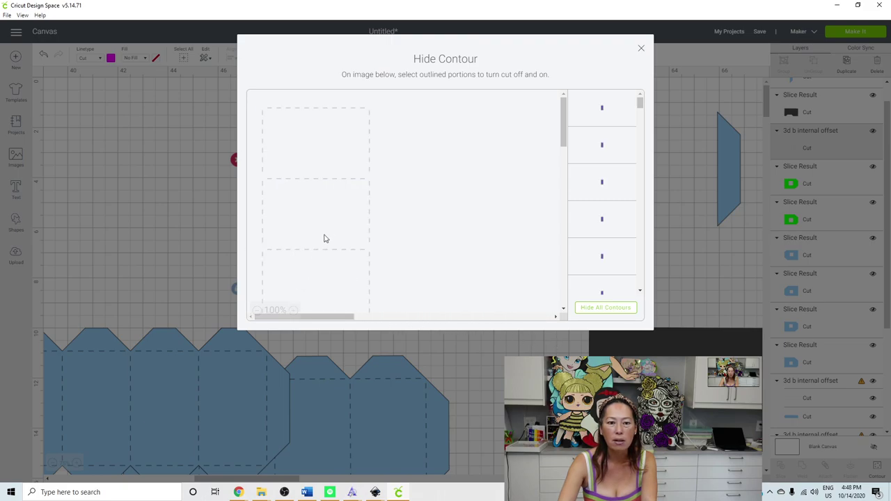
pyautogui.scroll(-2, 329, 230)
pyautogui.scroll(1, 331, 230)
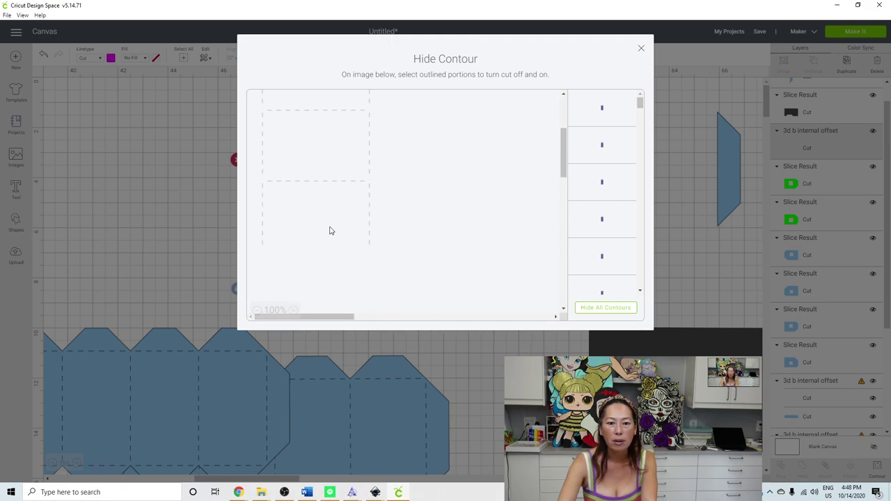
pyautogui.scroll(1, 331, 231)
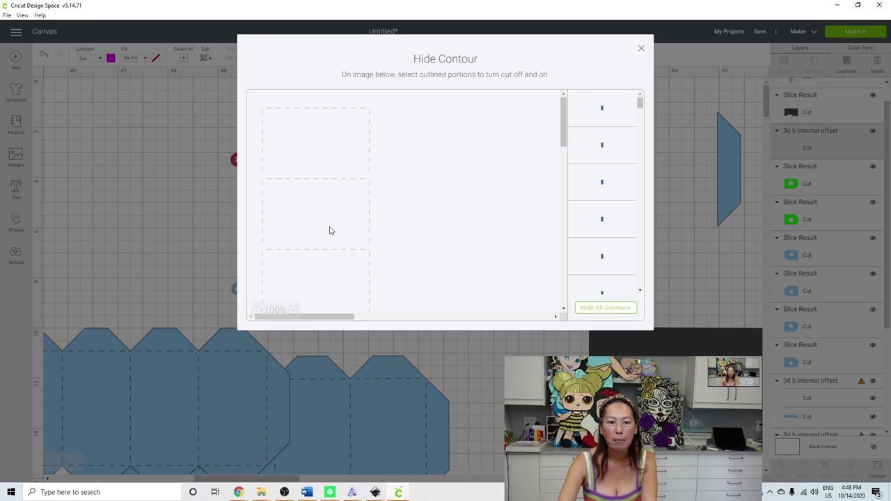
pyautogui.click(595, 307)
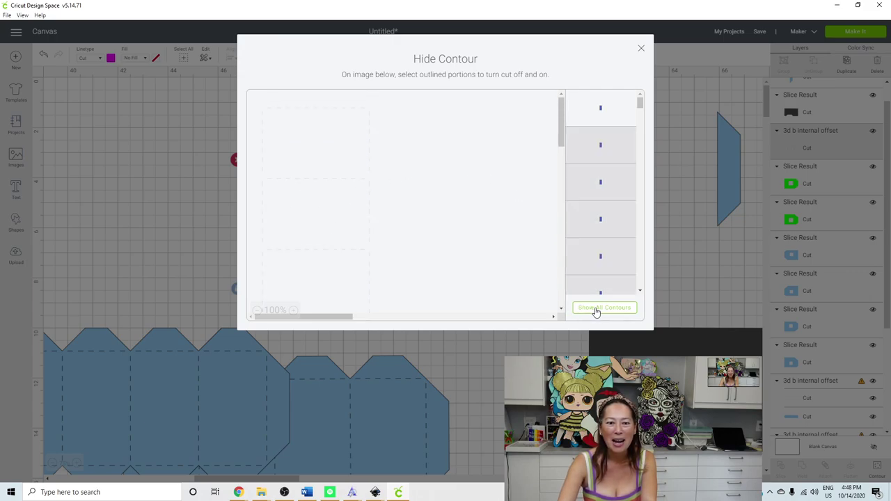
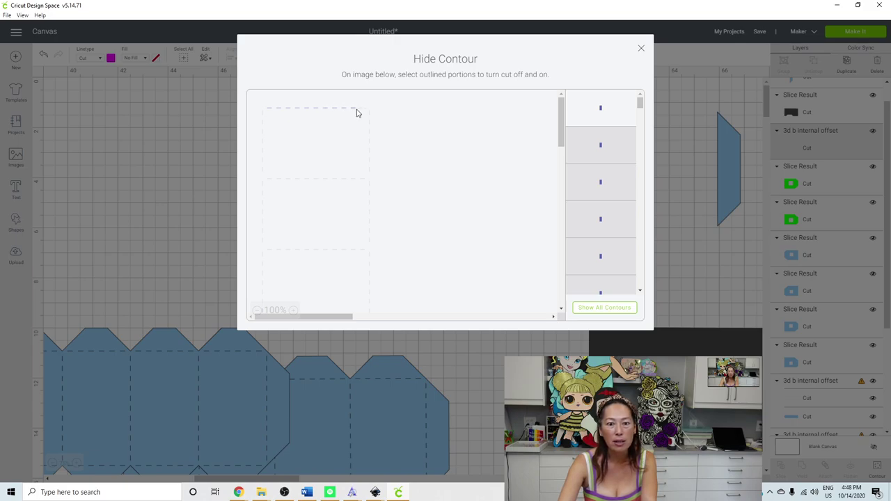
pyautogui.click(642, 51)
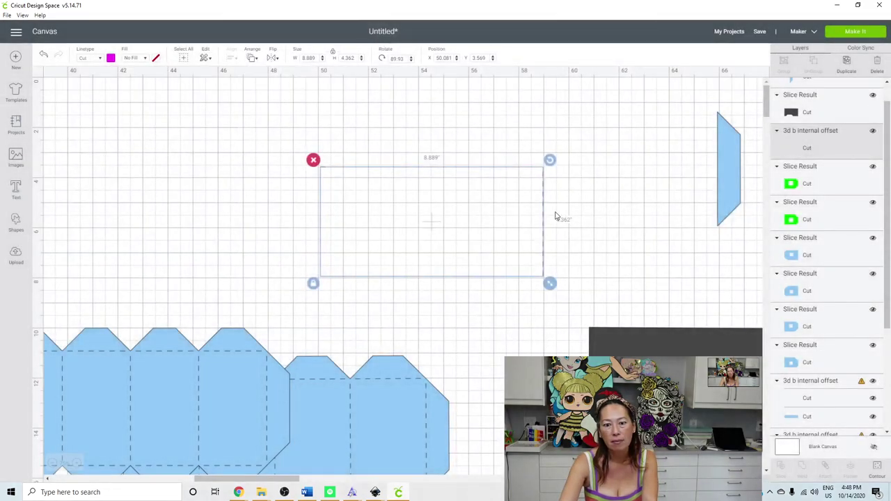
# Step: Hide the remaining stray contour of the fold-line layer, keeping only the single dashed line at the end
pyautogui.moveTo(544, 221)
pyautogui.mouseDown()
pyautogui.moveTo(597, 211)
pyautogui.moveTo(545, 237)
pyautogui.mouseUp()
pyautogui.click(544, 237)
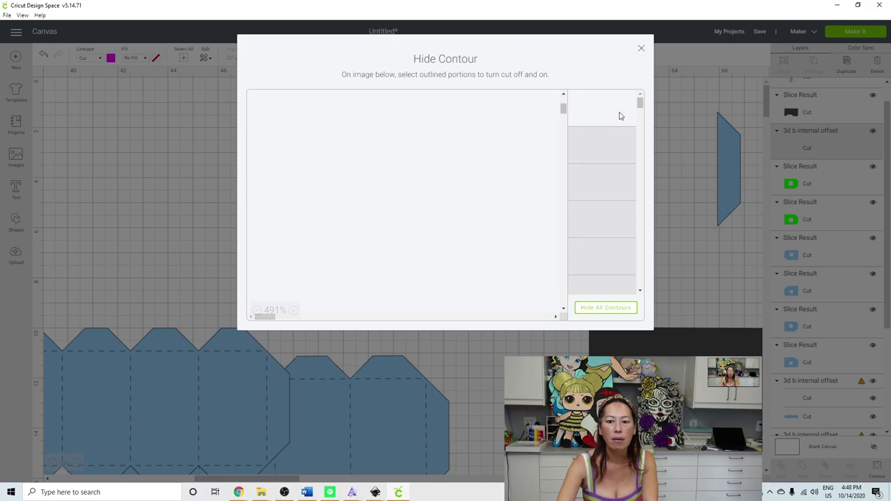
pyautogui.click(642, 50)
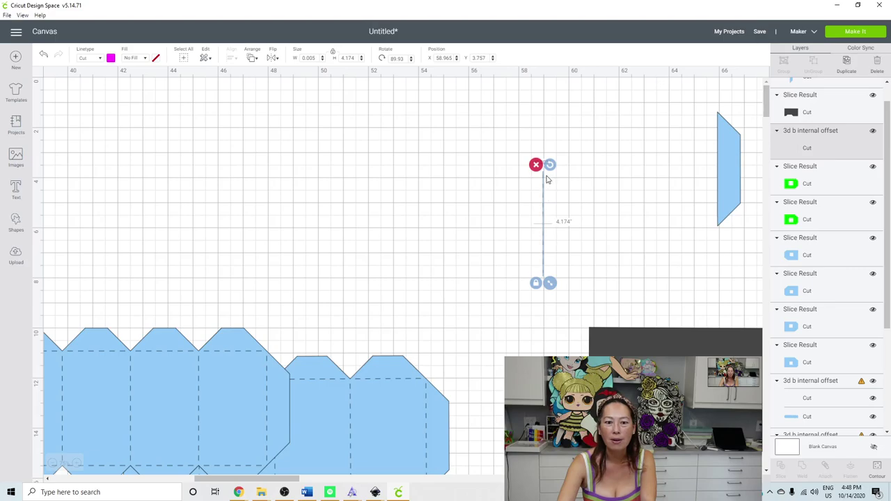
# Step: Move the blue tab close beside the single dashed fold line, on its right side
pyautogui.click(548, 221)
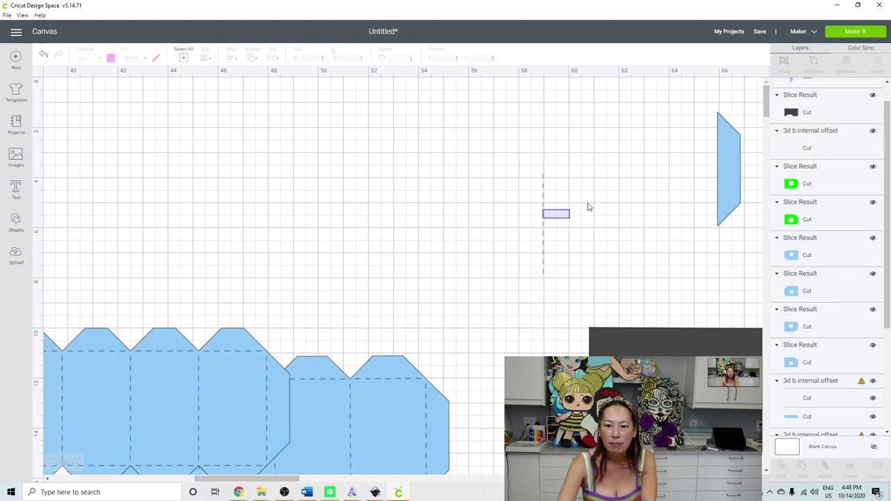
pyautogui.moveTo(543, 213); pyautogui.dragTo(602, 194)
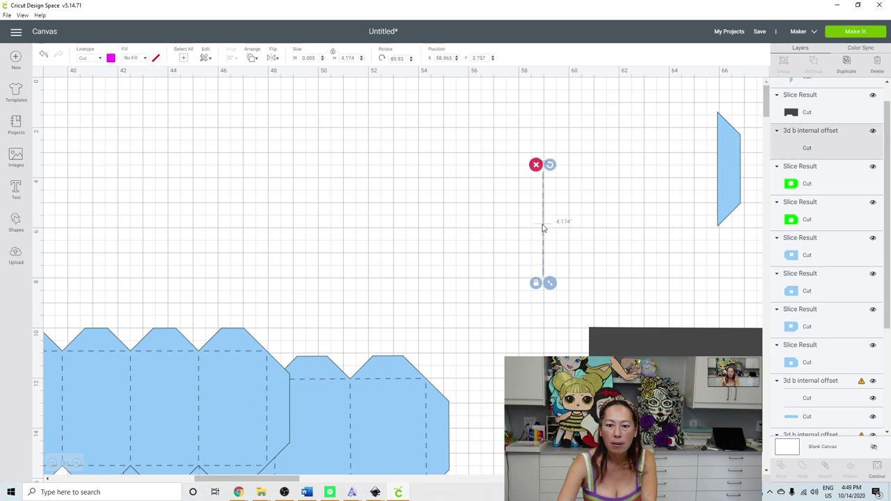
pyautogui.click(555, 225)
pyautogui.moveTo(583, 224)
pyautogui.mouseDown()
pyautogui.moveTo(542, 212)
pyautogui.moveTo(549, 196)
pyautogui.mouseUp()
pyautogui.moveTo(725, 178); pyautogui.dragTo(578, 233)
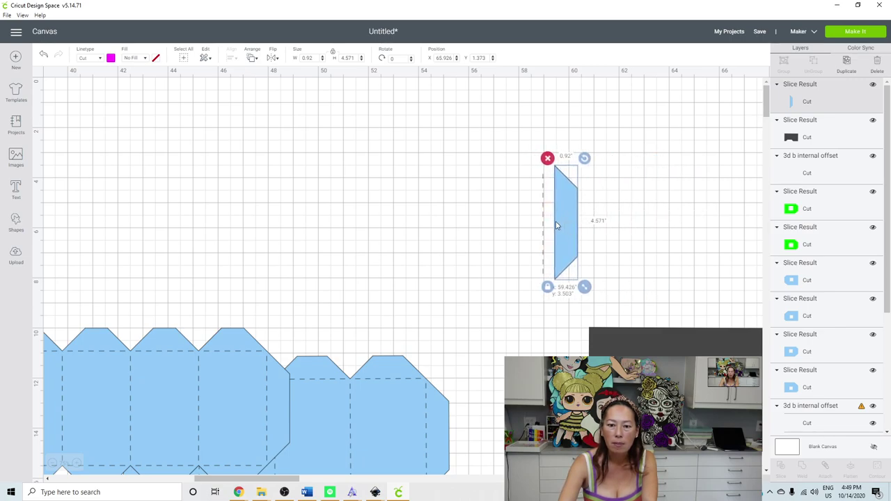
pyautogui.click(542, 222)
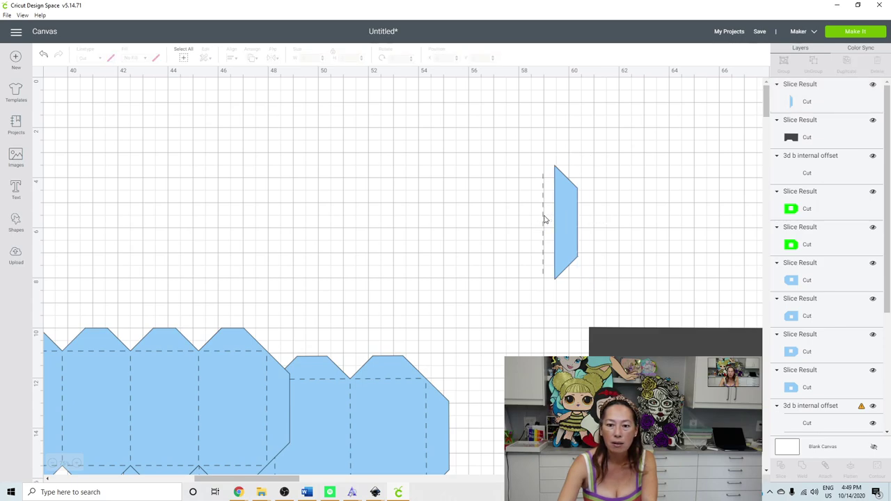
# Step: Duplicate the tab with its fold line, set the copy to the right of the original, and delete the notched dark piece
pyautogui.moveTo(515, 163); pyautogui.dragTo(595, 214)
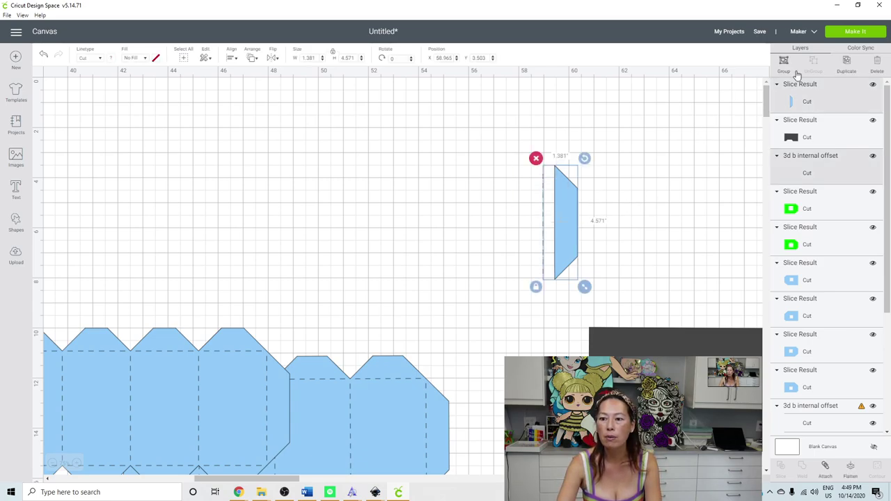
pyautogui.click(781, 91)
pyautogui.hotkey('ctrl', 'd')
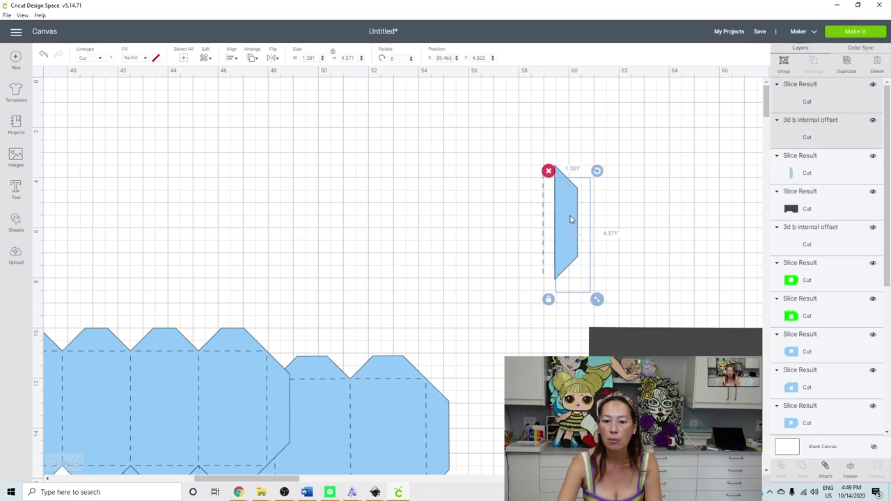
pyautogui.moveTo(592, 202); pyautogui.dragTo(646, 175)
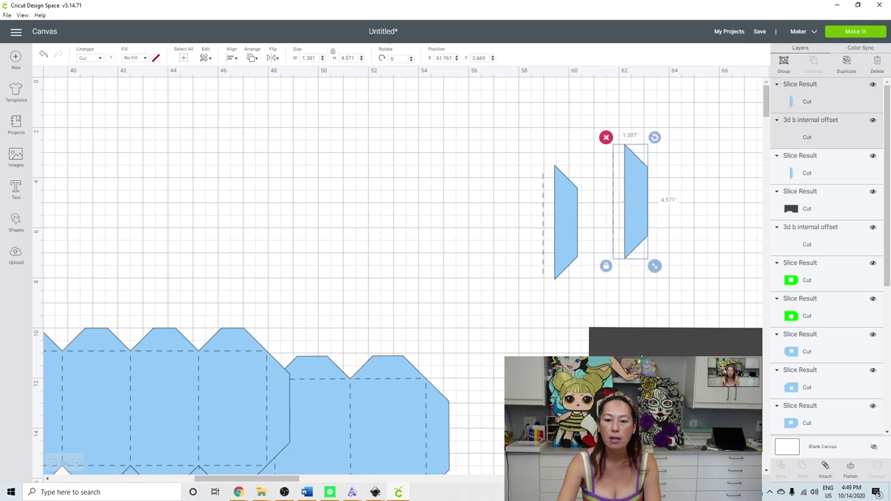
pyautogui.click(641, 352)
pyautogui.press('Delete')
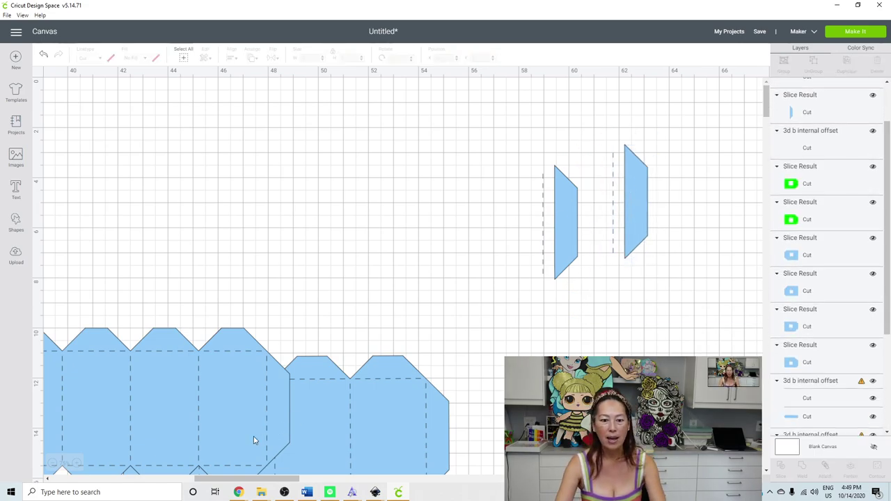
# Step: Move the smaller four-panel strip off the larger one, rotate it to about 49°, and place it to the right of the loose tabs
pyautogui.click(51, 463)
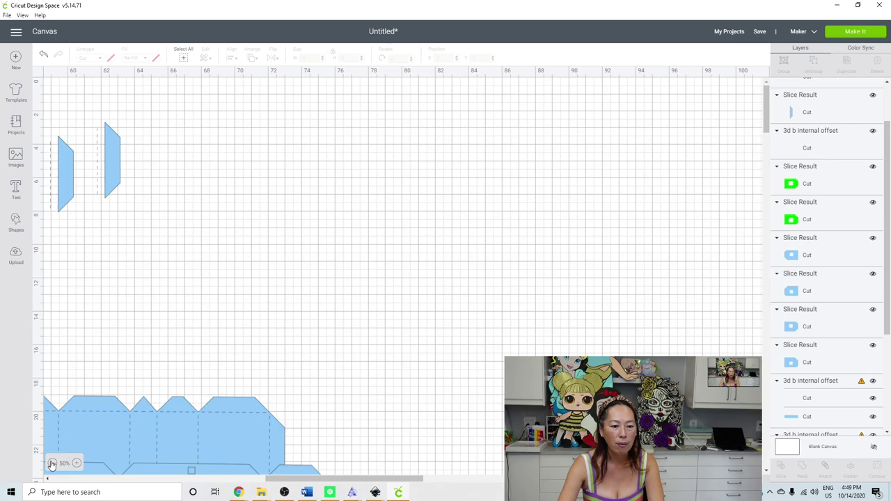
pyautogui.click(51, 464)
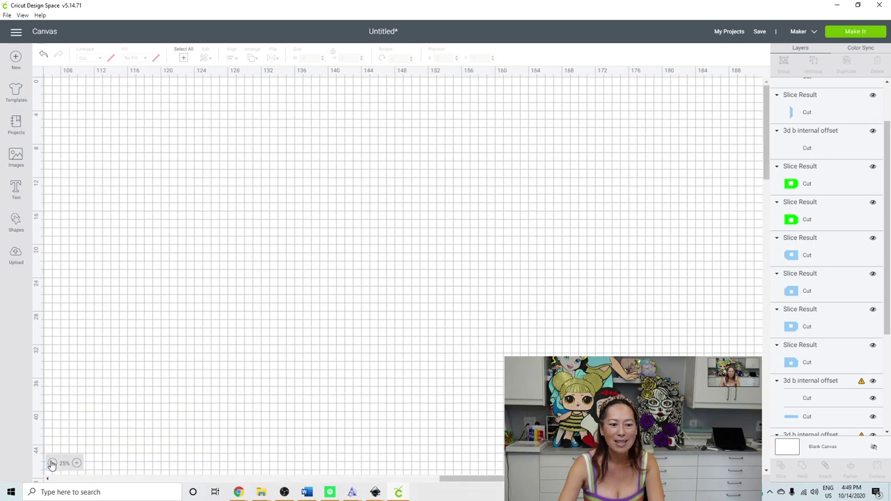
pyautogui.scroll(-1, 128, 363)
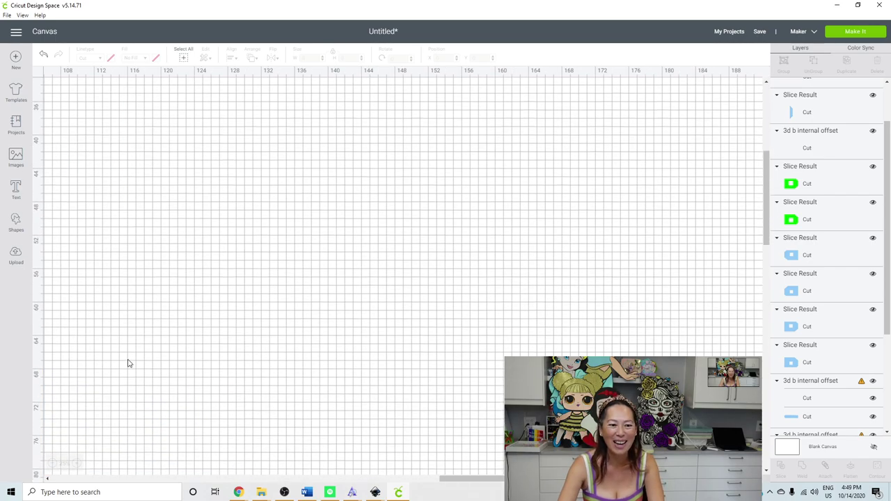
pyautogui.scroll(1, 127, 362)
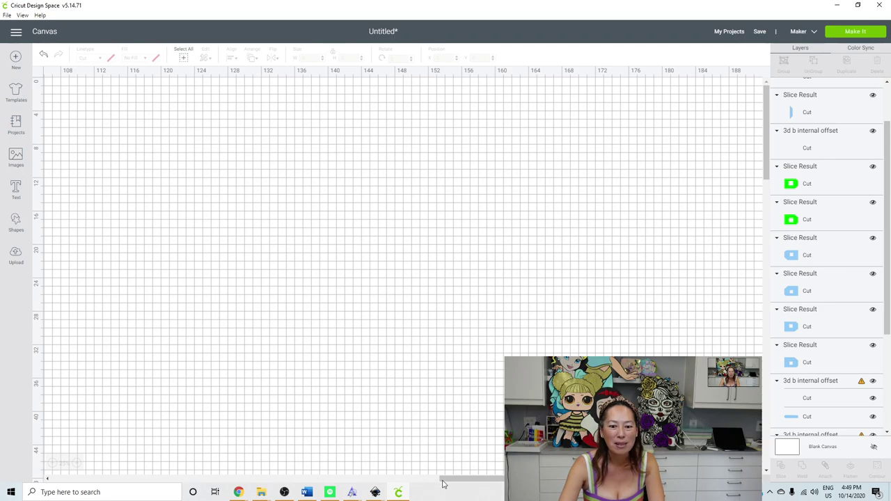
pyautogui.moveTo(455, 482); pyautogui.dragTo(41, 471)
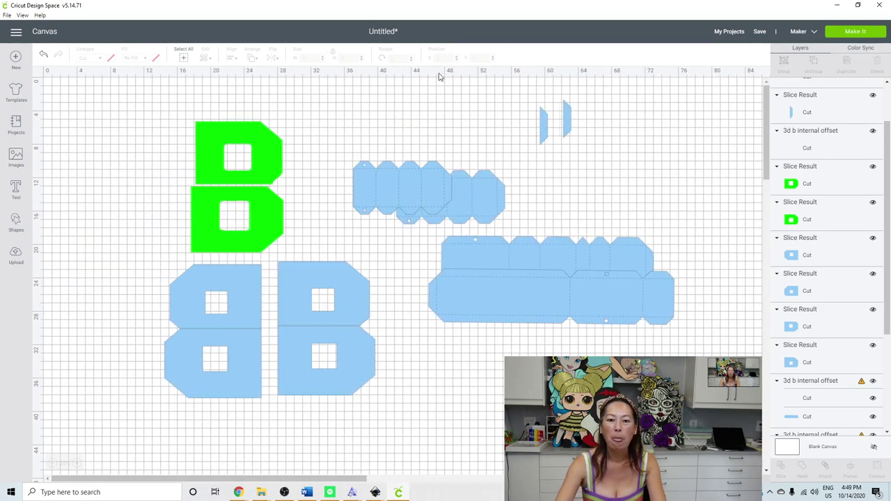
pyautogui.click(399, 203)
pyautogui.moveTo(397, 199); pyautogui.dragTo(401, 155)
pyautogui.moveTo(403, 117); pyautogui.dragTo(402, 116)
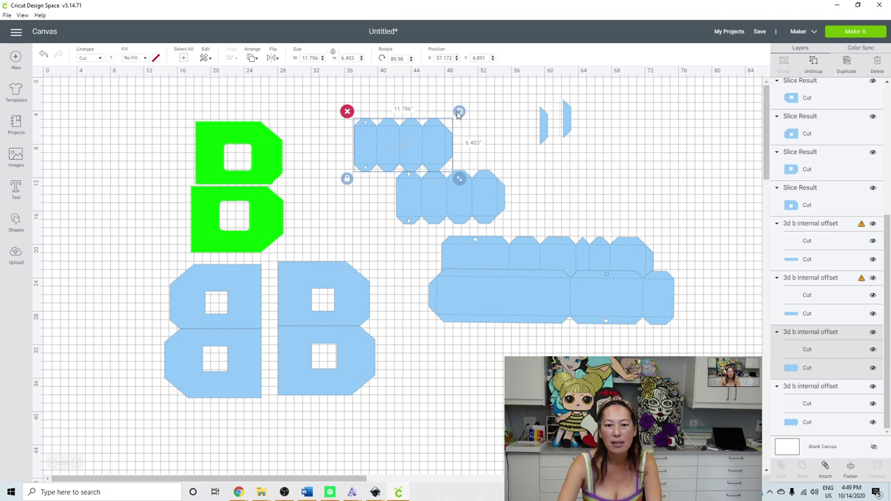
pyautogui.moveTo(459, 111); pyautogui.dragTo(442, 86)
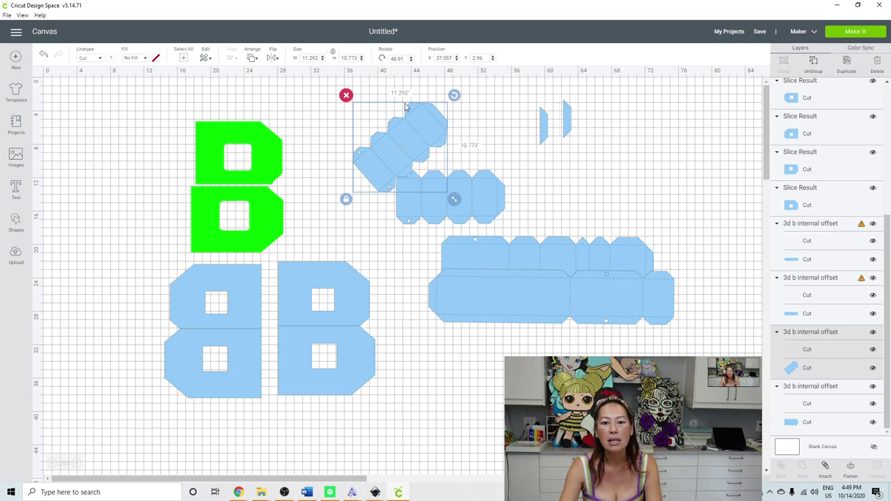
pyautogui.moveTo(437, 130); pyautogui.dragTo(709, 157)
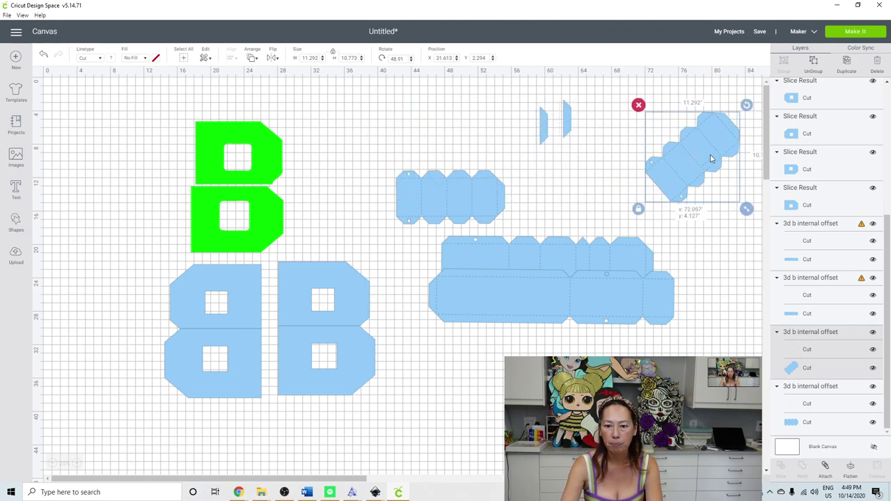
# Step: Move the larger four-panel strip up and to the left, and place a duplicate of it below the long strips
pyautogui.click(483, 209)
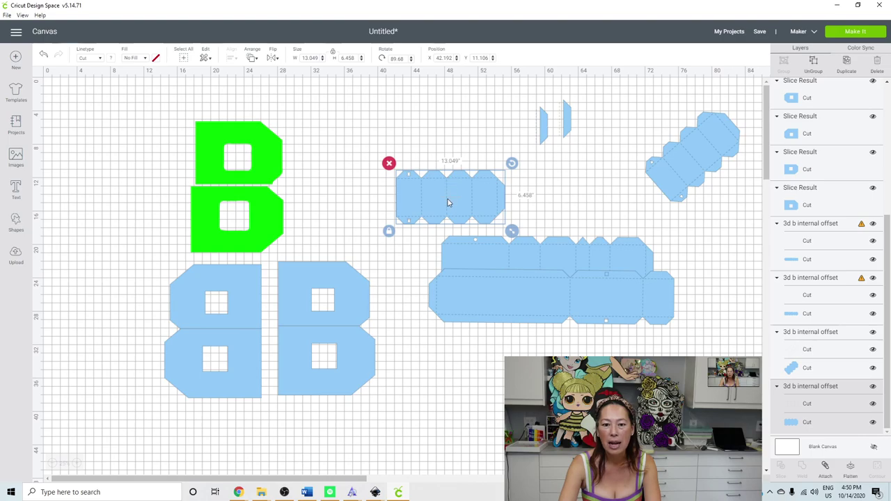
pyautogui.moveTo(457, 199); pyautogui.dragTo(420, 161)
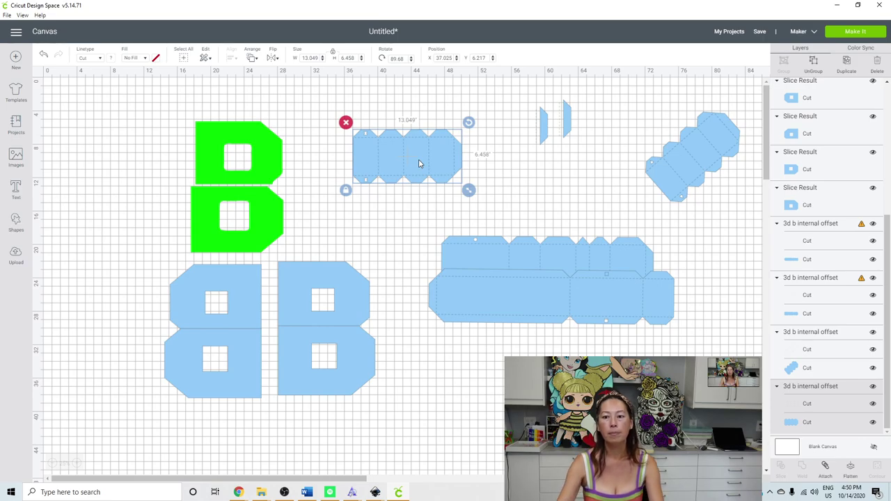
pyautogui.click(852, 60)
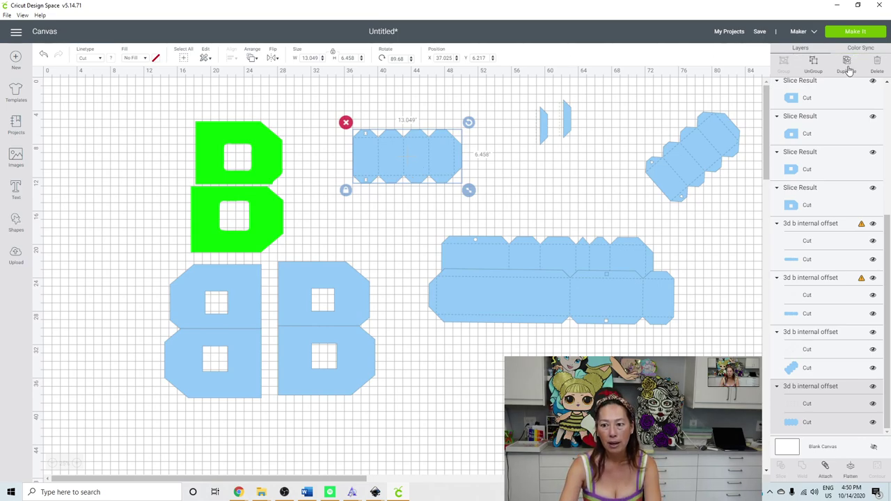
pyautogui.moveTo(435, 168); pyautogui.dragTo(527, 408)
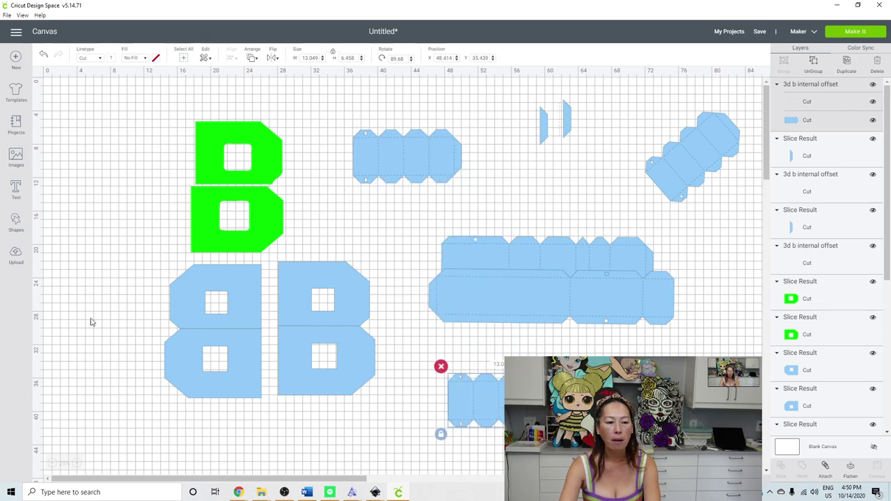
# Step: Insert a square about 15.33 in wide and place it over the right part of the duplicated strip
pyautogui.click(16, 221)
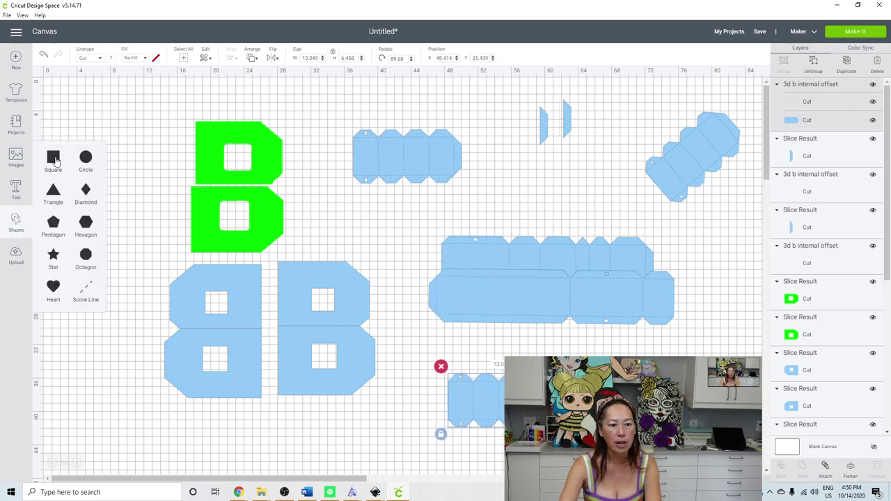
pyautogui.click(55, 161)
pyautogui.moveTo(97, 131); pyautogui.dragTo(553, 475)
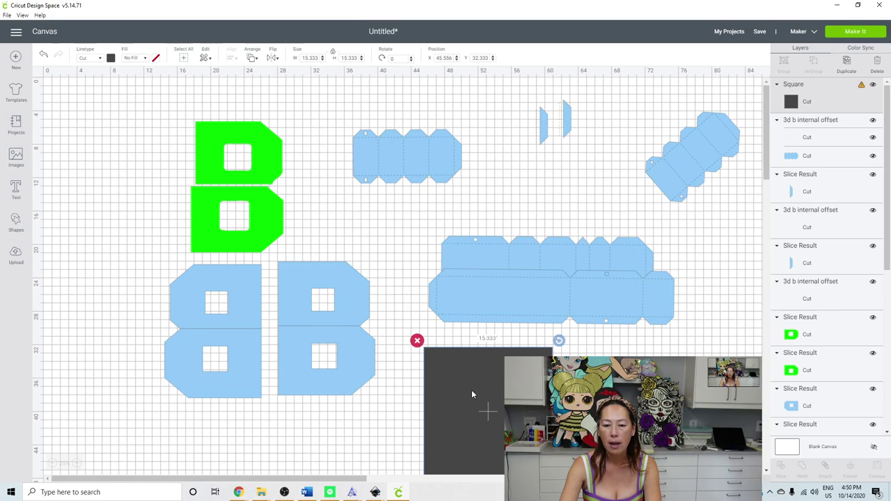
pyautogui.moveTo(472, 394); pyautogui.dragTo(547, 396)
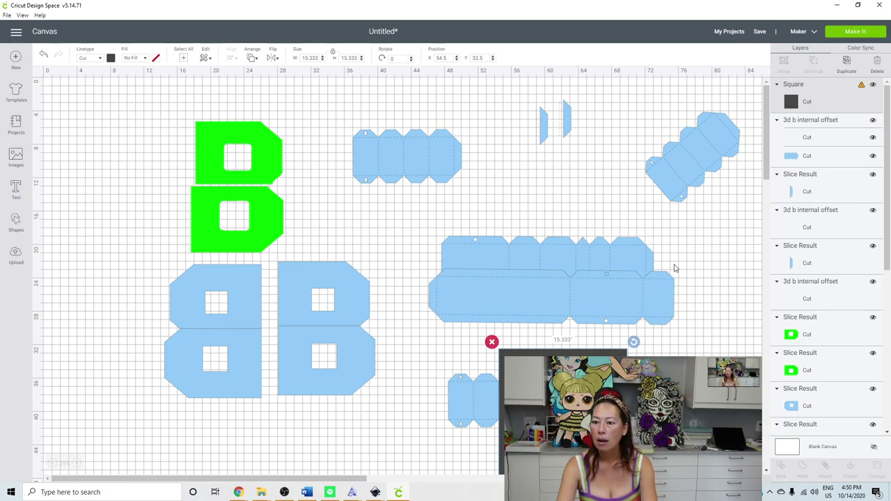
# Step: Ungroup the duplicated four-panel strip and slice its blue outline with the dark square
pyautogui.click(456, 397)
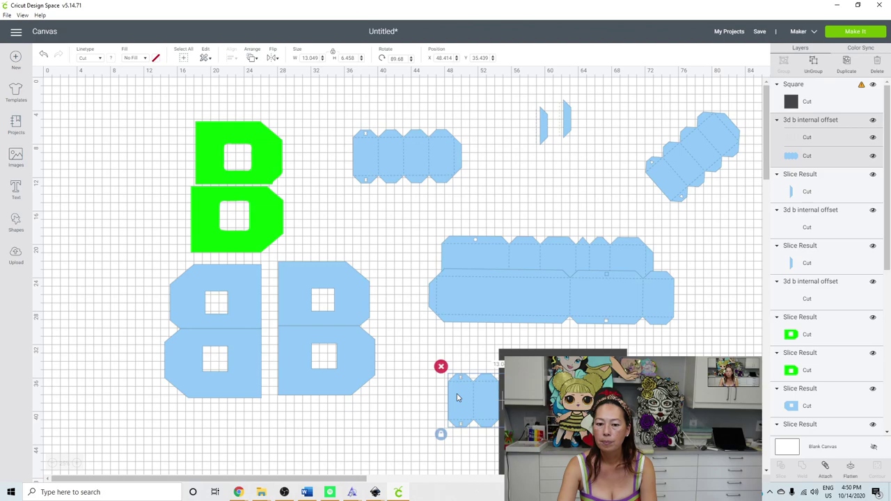
pyautogui.click(816, 69)
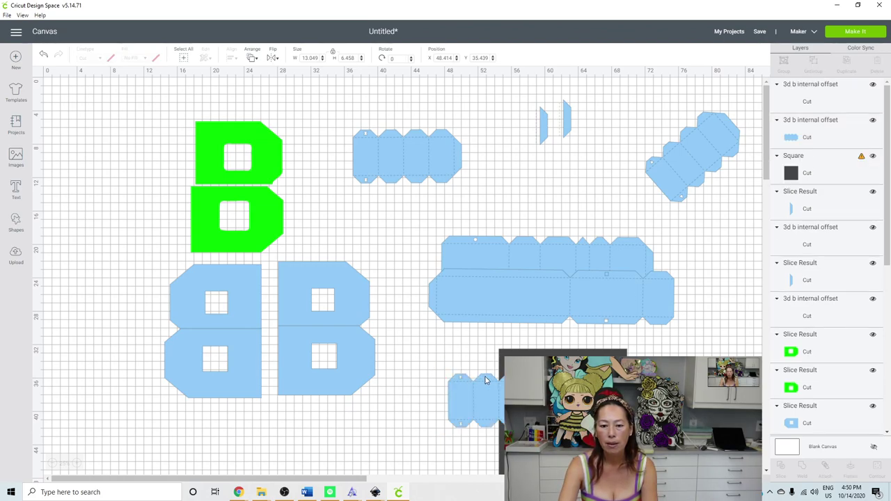
pyautogui.click(486, 380)
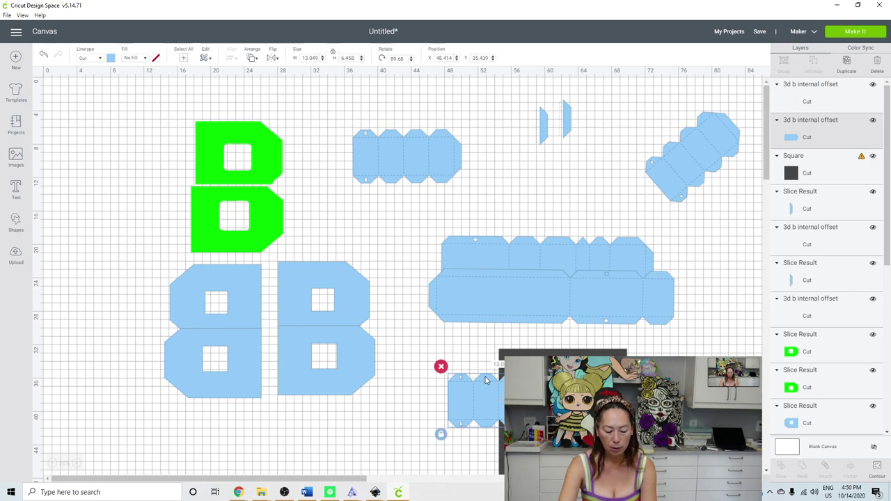
pyautogui.keyDown('shift'); pyautogui.click(807, 164); pyautogui.keyUp('shift')
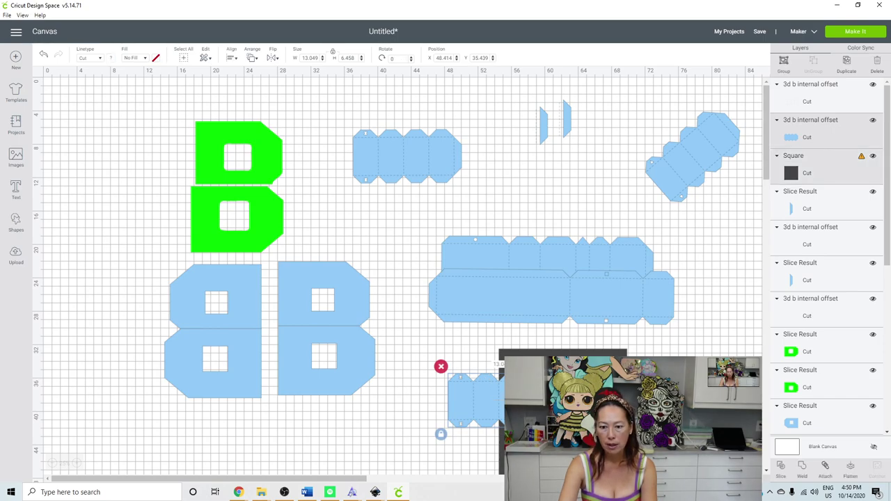
pyautogui.click(781, 467)
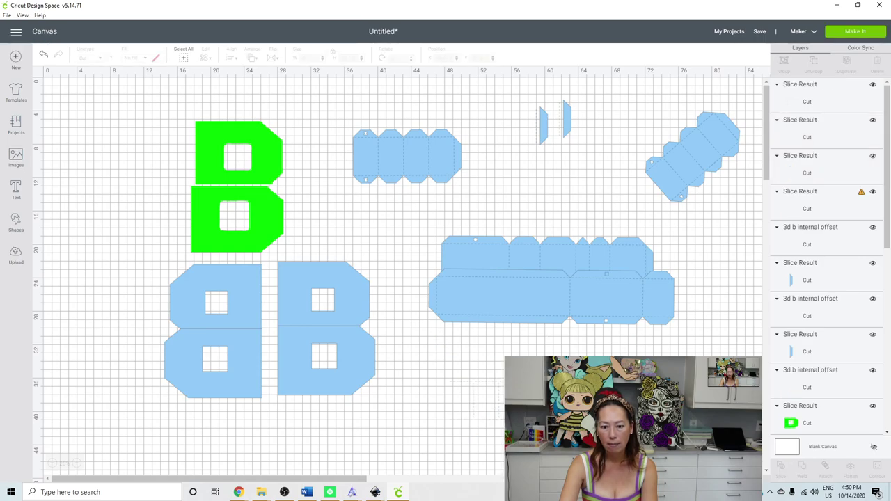
# Step: Move the sliced right half and the notched dark square away from the left half, and delete the dark two-panel cut-out
pyautogui.click(822, 94)
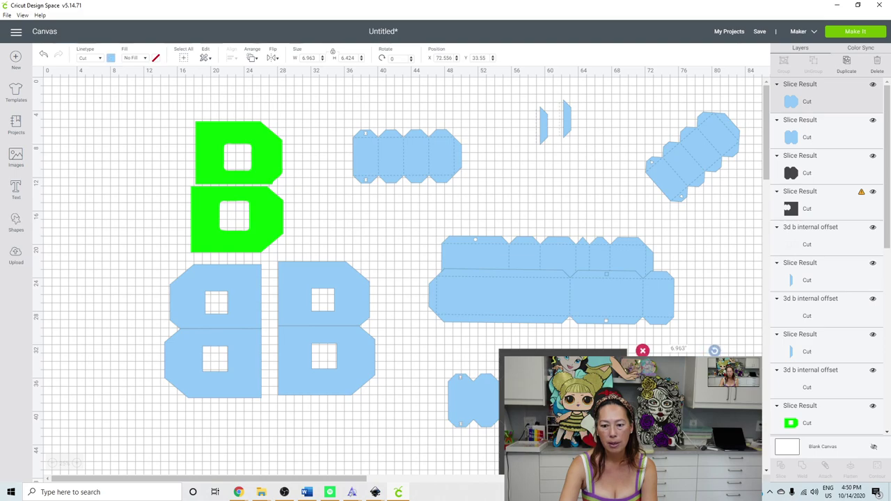
pyautogui.click(807, 202)
pyautogui.scroll(-1, 825, 258)
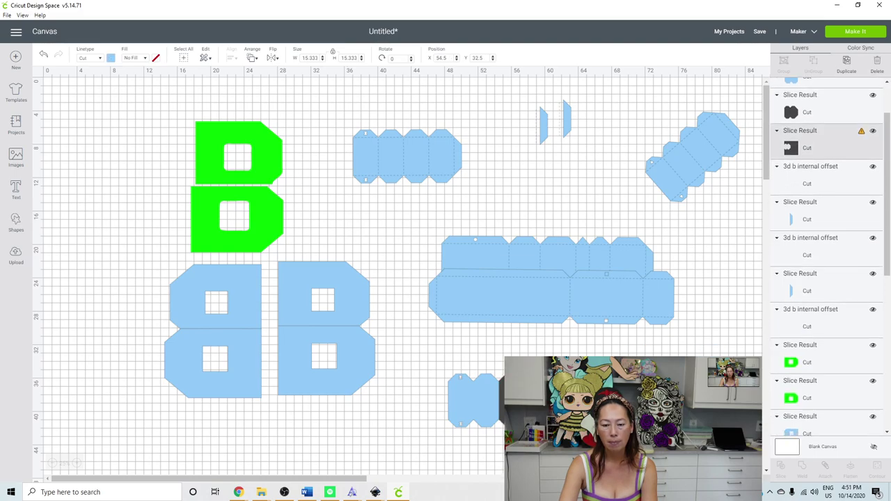
pyautogui.scroll(1, 825, 209)
pyautogui.click(822, 127)
pyautogui.scroll(1, 825, 258)
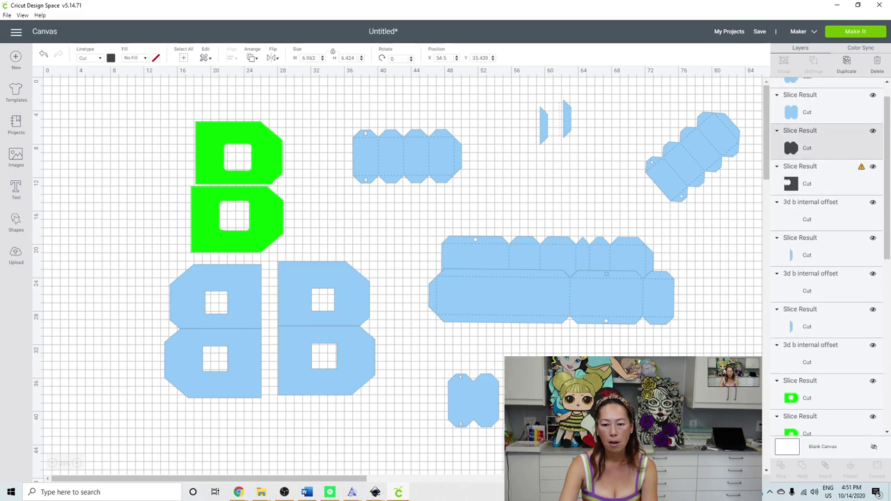
pyautogui.press('Delete')
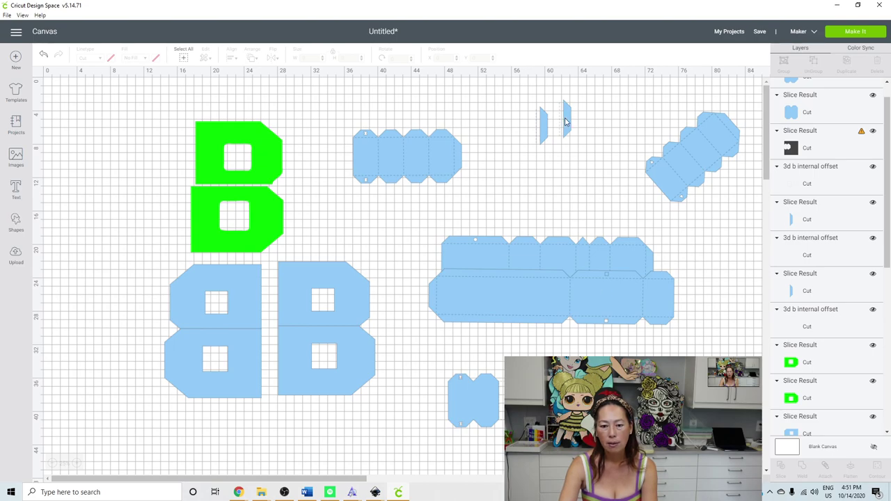
# Step: Place the rightmost loose tab beside the left half's right edge and move the dashed fold lines clear to the right
pyautogui.moveTo(565, 122); pyautogui.dragTo(517, 385)
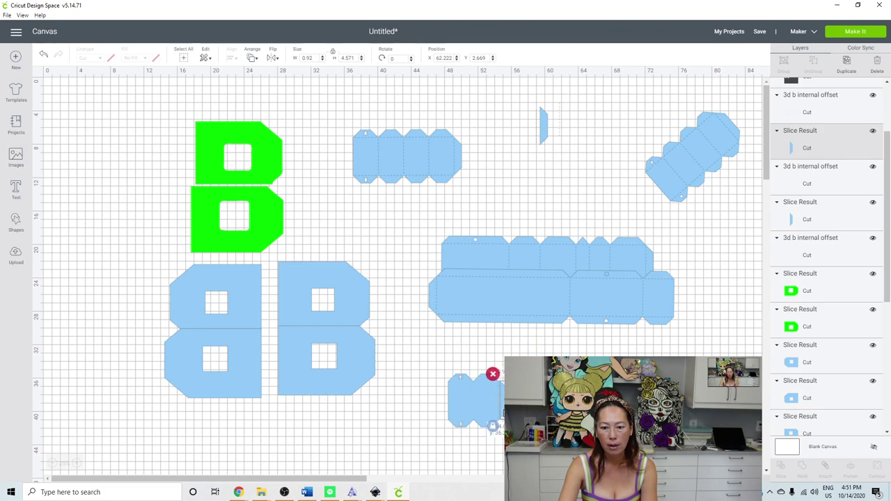
pyautogui.click(76, 464)
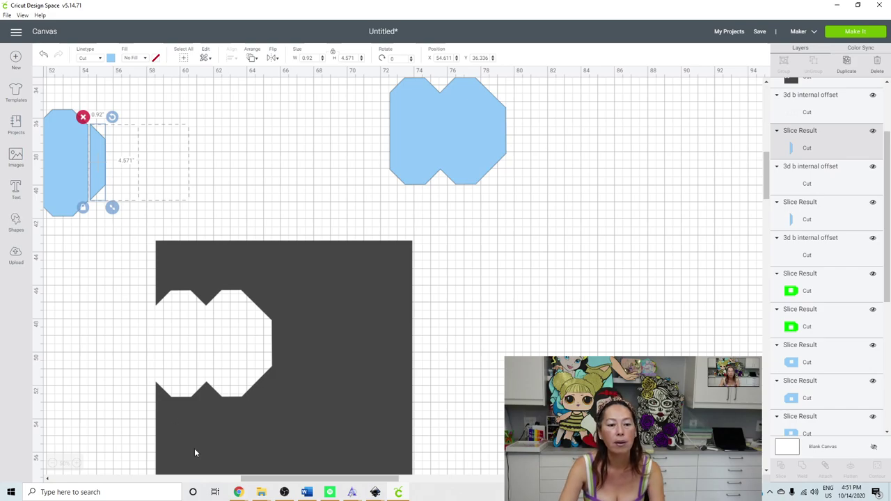
pyautogui.moveTo(244, 479); pyautogui.dragTo(207, 485)
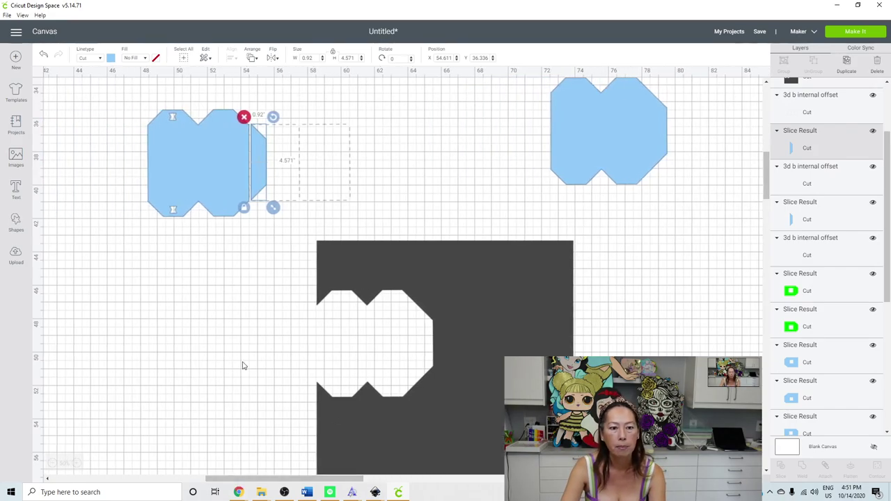
pyautogui.click(261, 320)
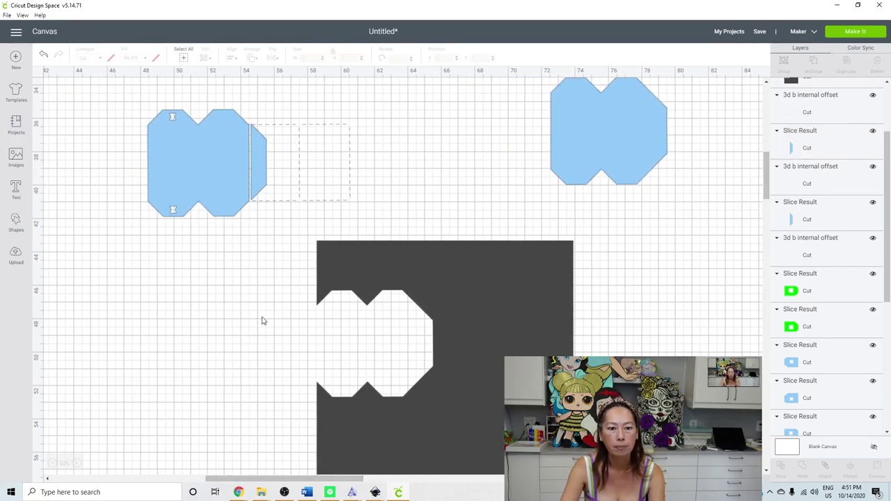
pyautogui.click(267, 161)
pyautogui.moveTo(285, 175); pyautogui.dragTo(461, 188)
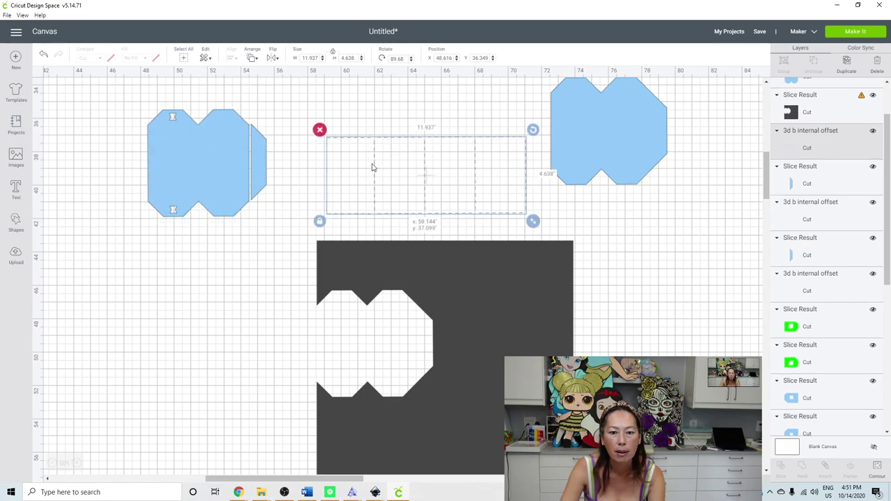
# Step: Align the tab flush against the right edge of the sliced two-panel left half
pyautogui.click(258, 161)
pyautogui.moveTo(257, 163); pyautogui.dragTo(254, 164)
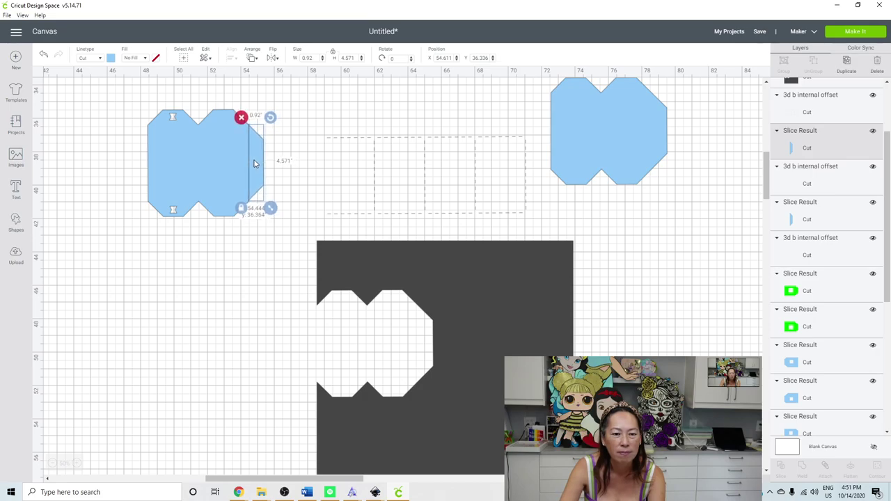
pyautogui.click(246, 234)
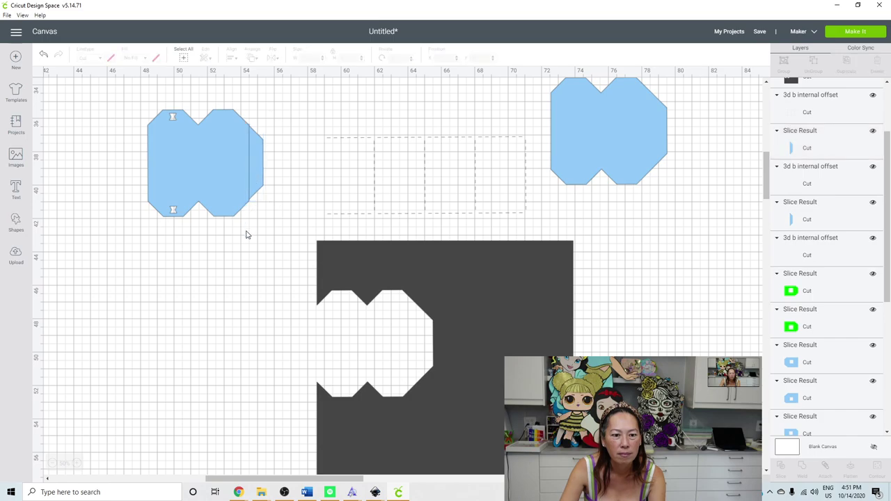
pyautogui.click(258, 162)
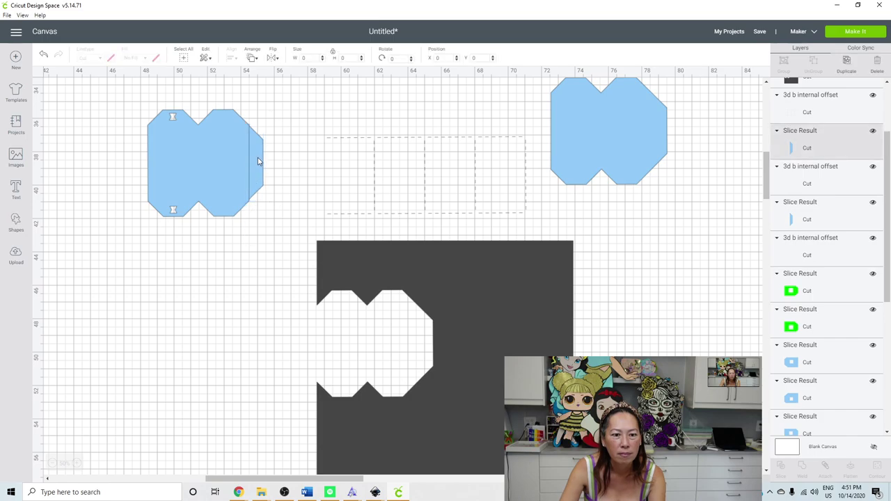
pyautogui.click(233, 260)
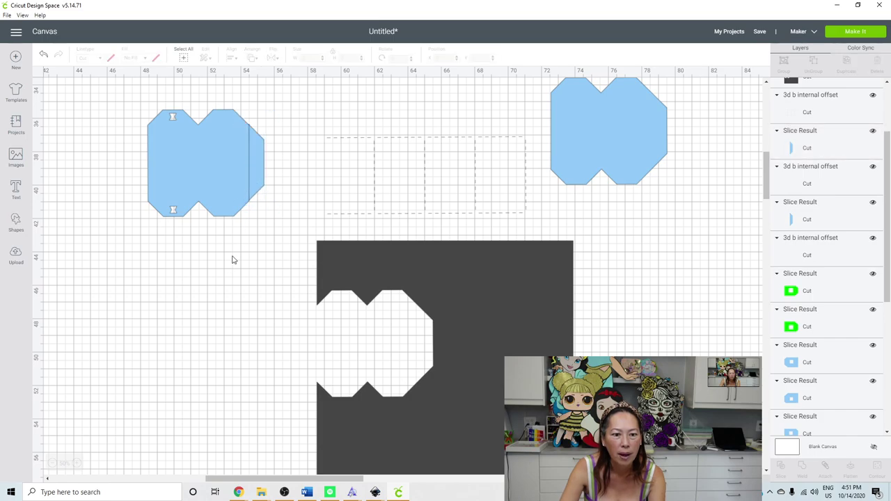
pyautogui.click(256, 170)
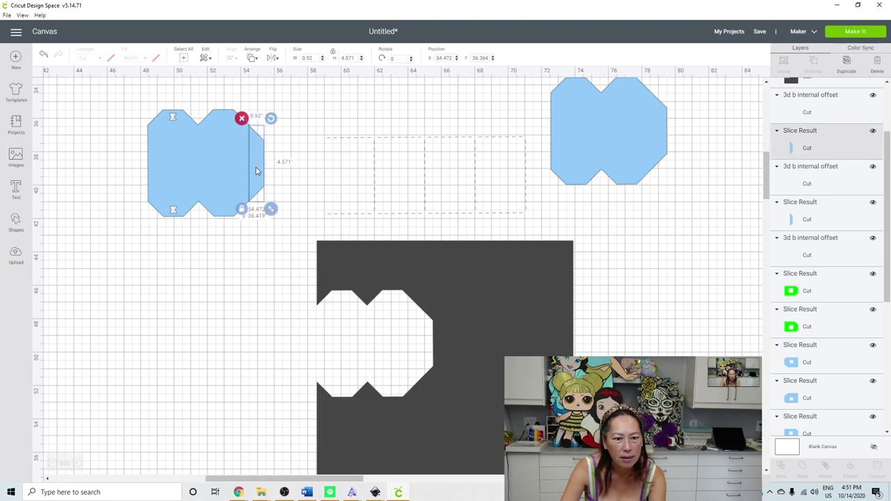
pyautogui.click(219, 259)
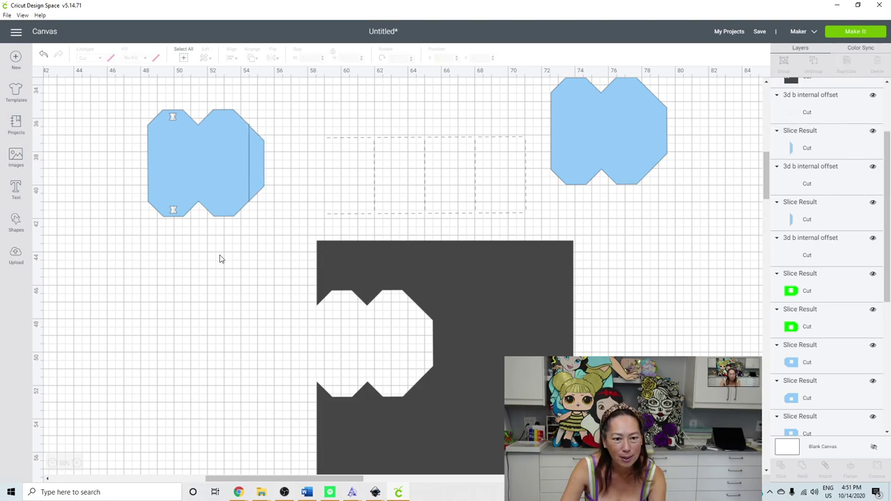
pyautogui.click(259, 179)
pyautogui.moveTo(260, 179); pyautogui.dragTo(261, 179)
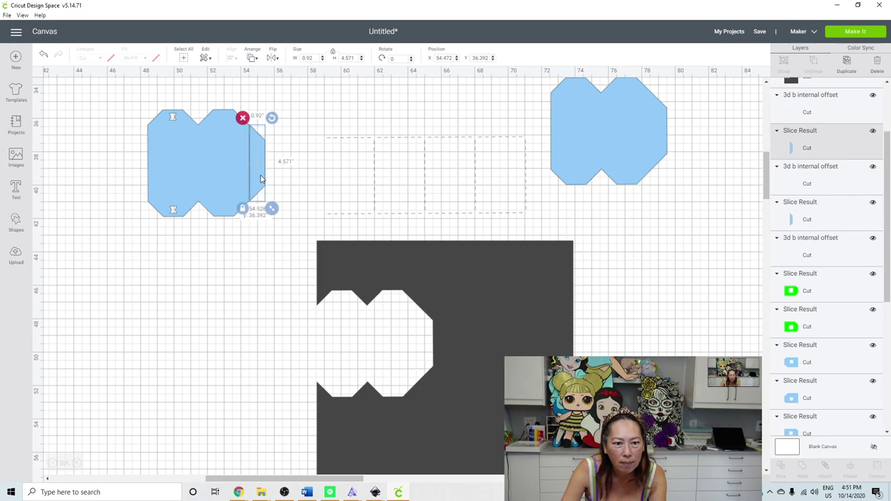
pyautogui.click(252, 242)
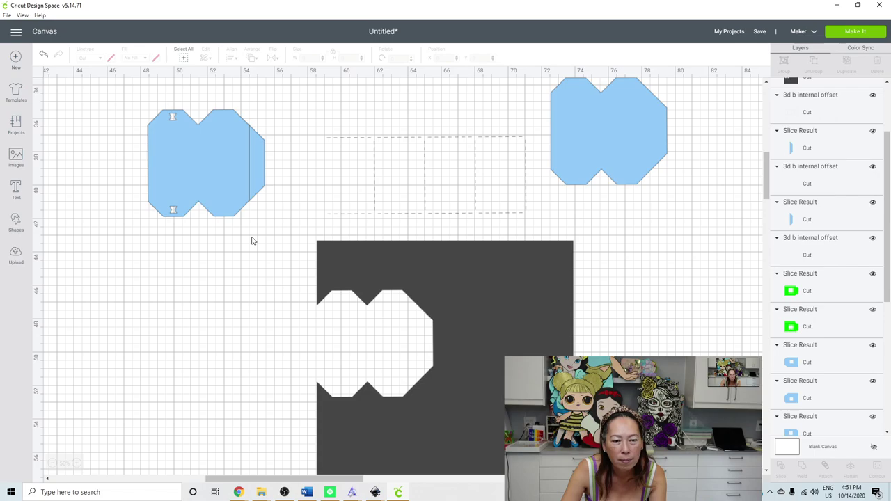
# Step: Weld the tab and the two-panel left half into one piece
pyautogui.click(77, 463)
pyautogui.scroll(-4, 371, 368)
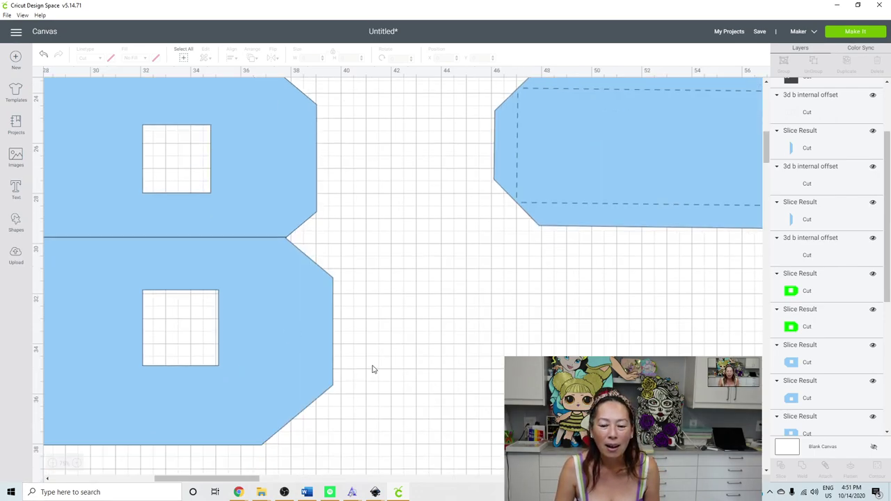
pyautogui.moveTo(230, 478); pyautogui.dragTo(258, 473)
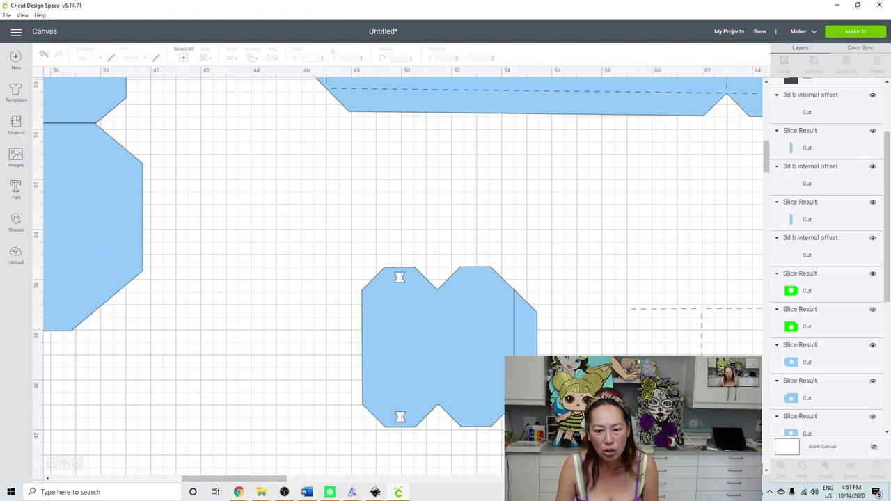
pyautogui.moveTo(540, 445); pyautogui.dragTo(454, 368)
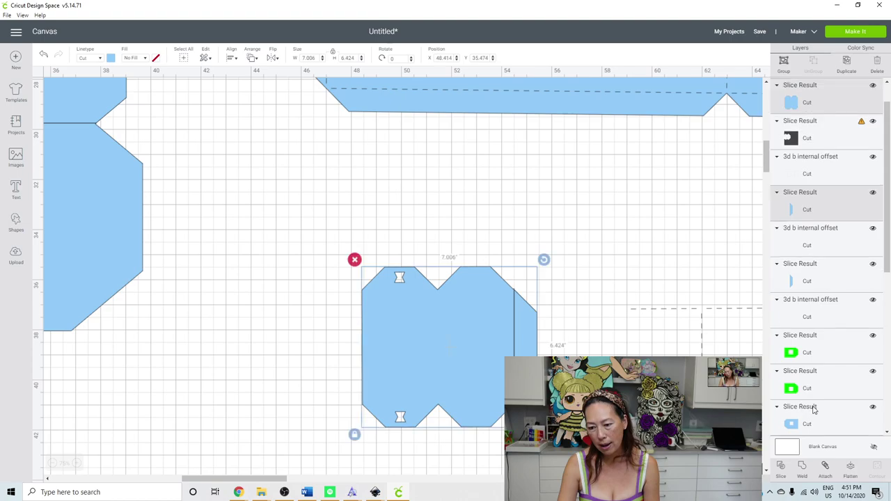
pyautogui.click(802, 468)
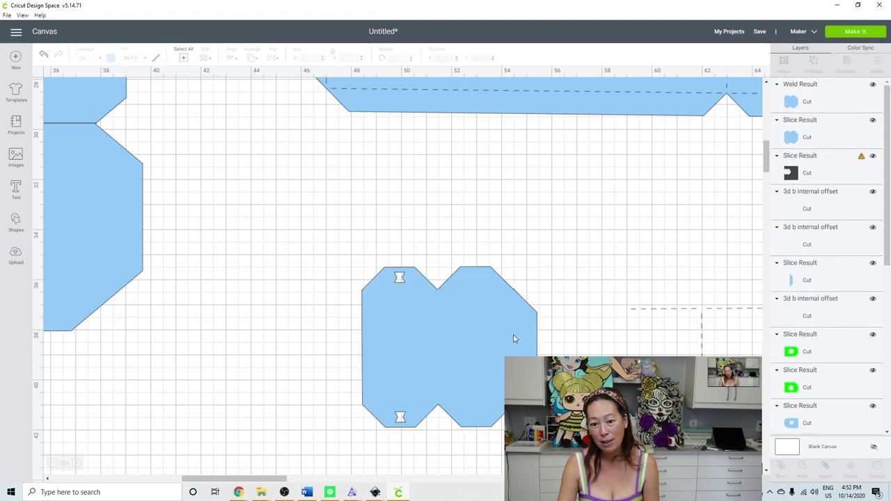
# Step: Bring the dashed fold lines to the front and align their left end with the panels of the welded piece
pyautogui.moveTo(700, 343); pyautogui.dragTo(462, 215)
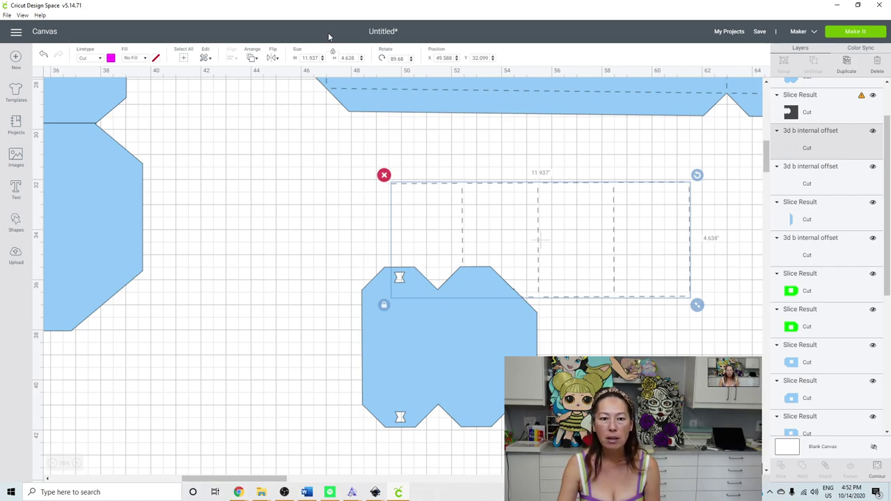
pyautogui.click(252, 57)
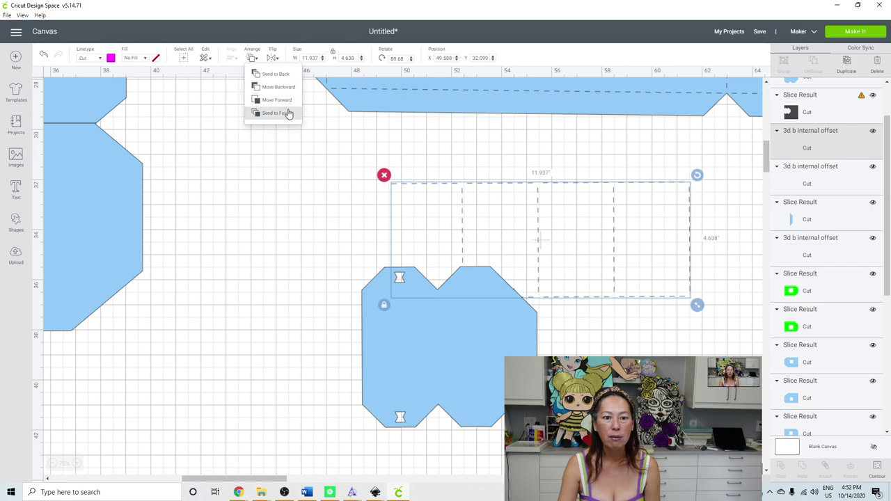
pyautogui.click(287, 113)
pyautogui.moveTo(539, 218); pyautogui.dragTo(511, 326)
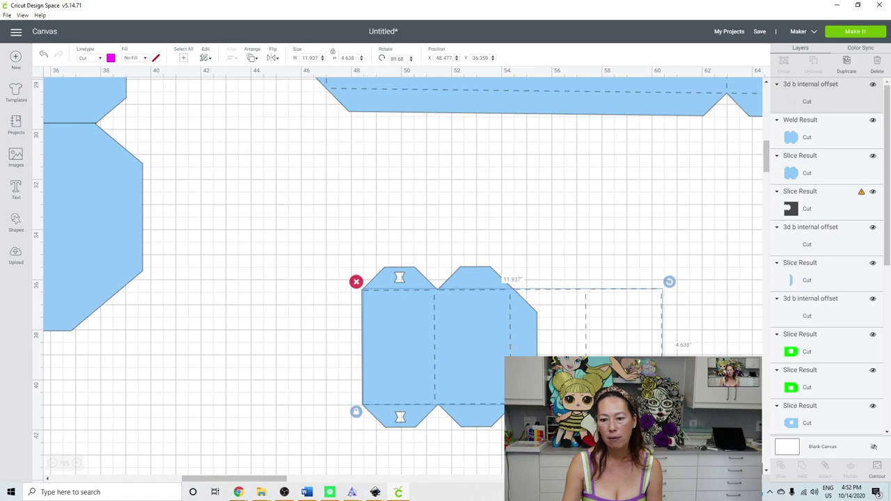
# Step: Duplicate the four-panel dashed fold lines and place the copy above the welded piece
pyautogui.click(848, 64)
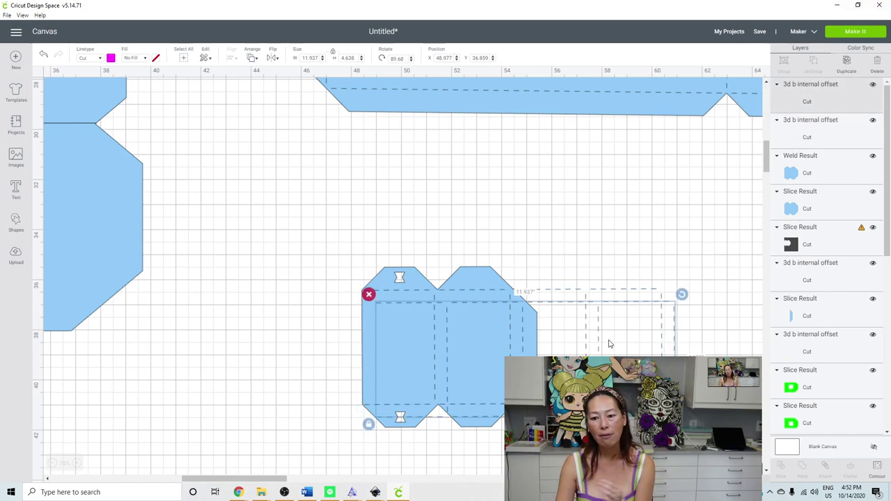
pyautogui.moveTo(603, 344); pyautogui.dragTo(624, 178)
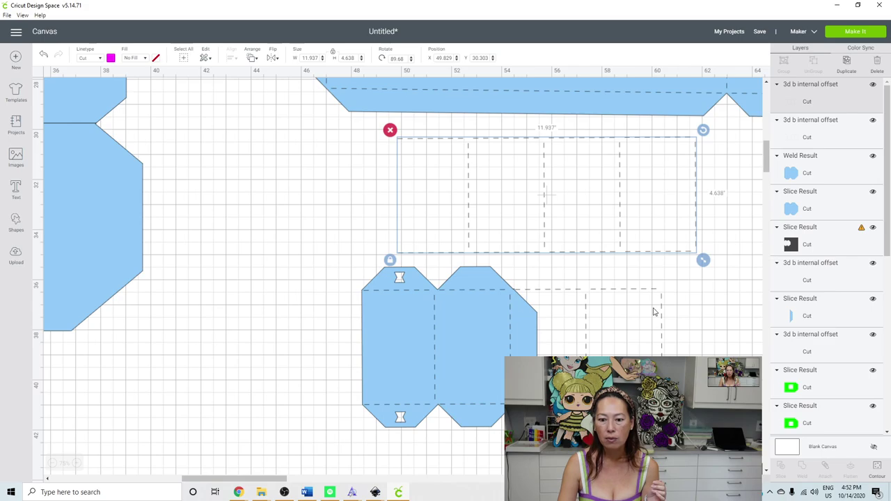
# Step: Use Contour on the duplicated fold lines to hide the dashes along the second panel's top edge
pyautogui.click(877, 471)
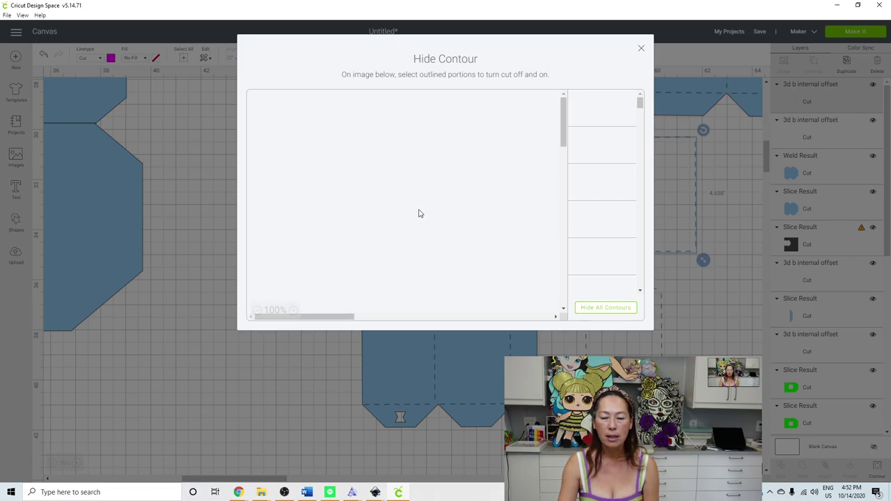
pyautogui.scroll(-2, 419, 213)
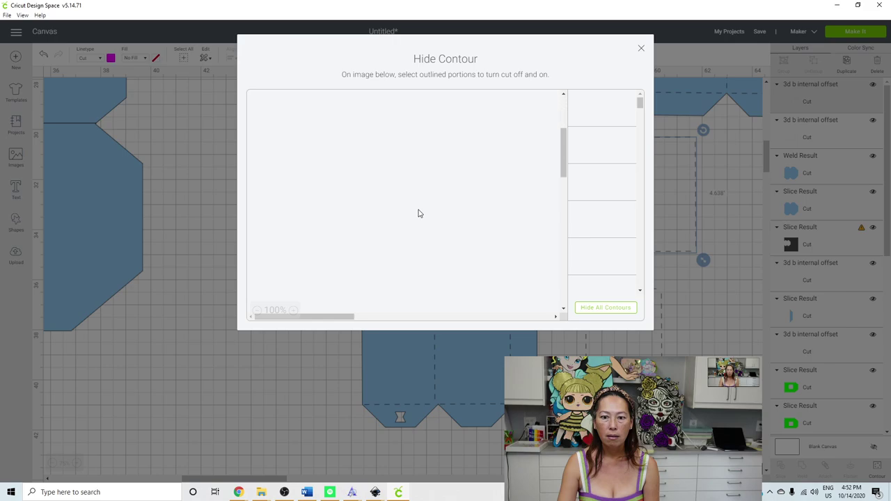
pyautogui.scroll(-1, 418, 213)
pyautogui.scroll(3, 419, 214)
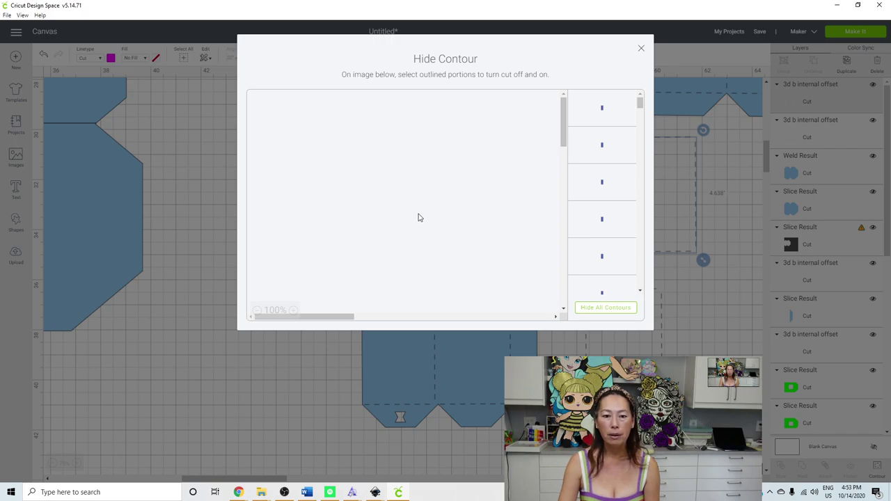
pyautogui.scroll(-8, 419, 219)
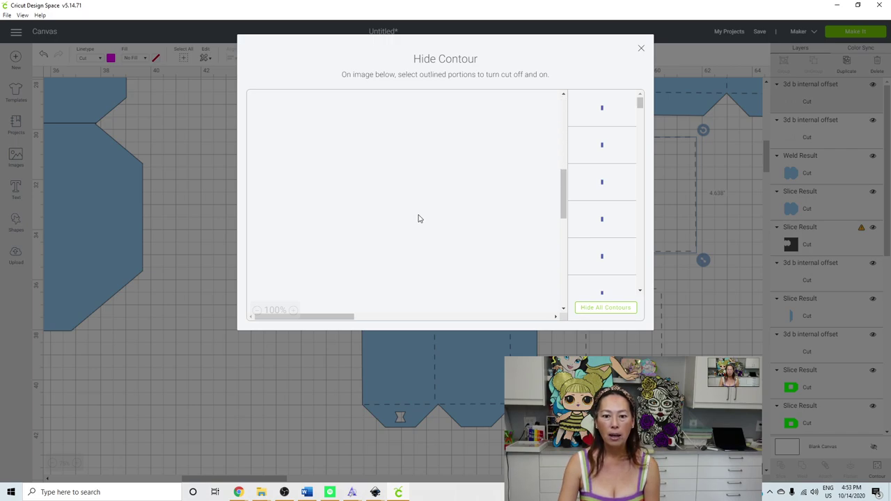
pyautogui.scroll(8, 434, 194)
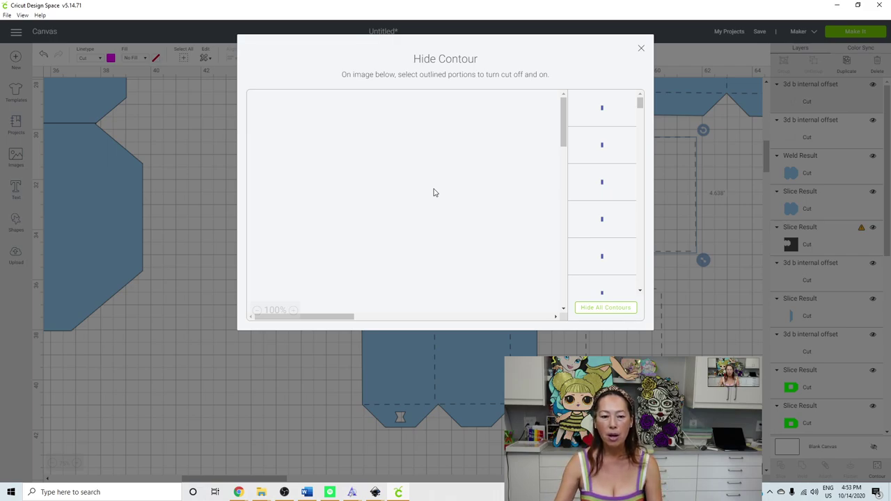
pyautogui.scroll(-5, 387, 238)
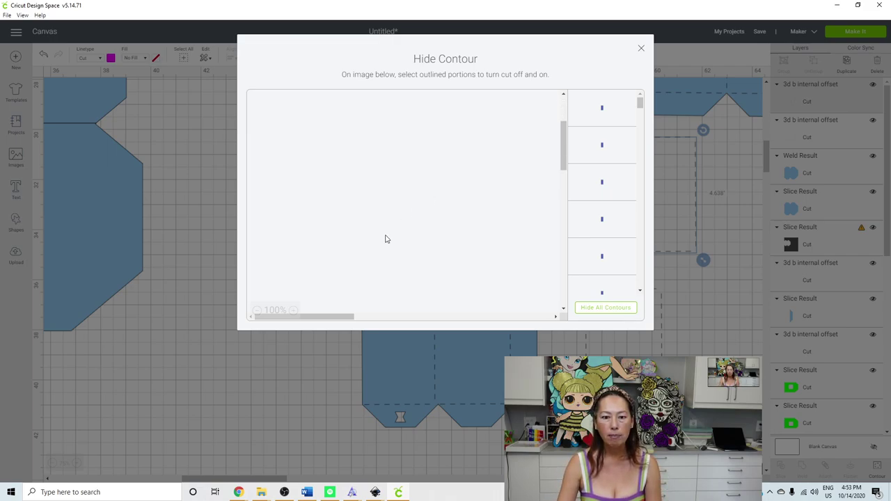
pyautogui.scroll(4, 386, 239)
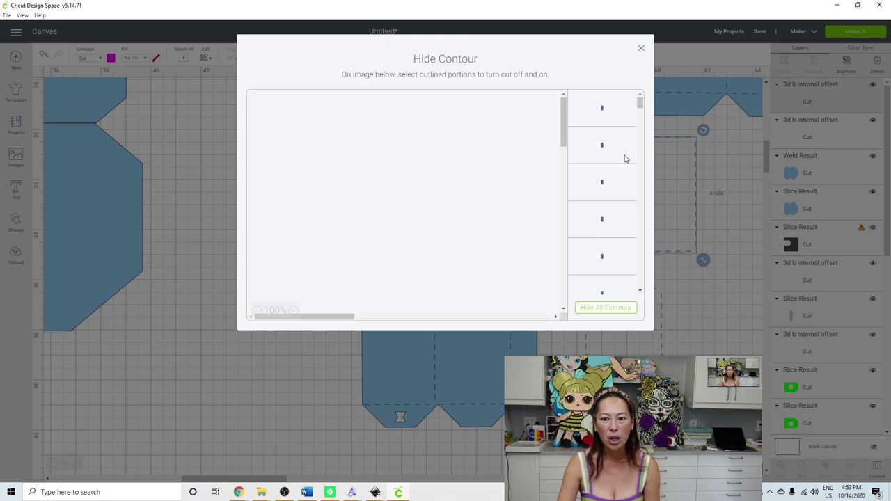
pyautogui.click(604, 106)
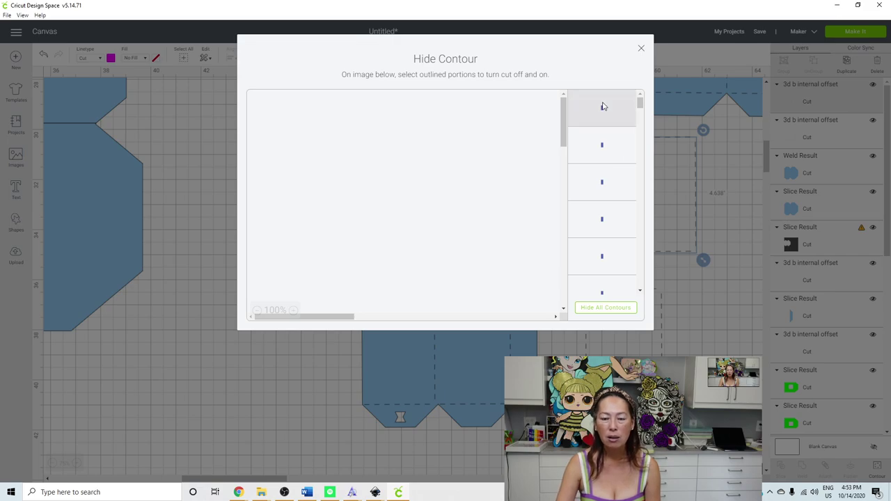
pyautogui.click(603, 148)
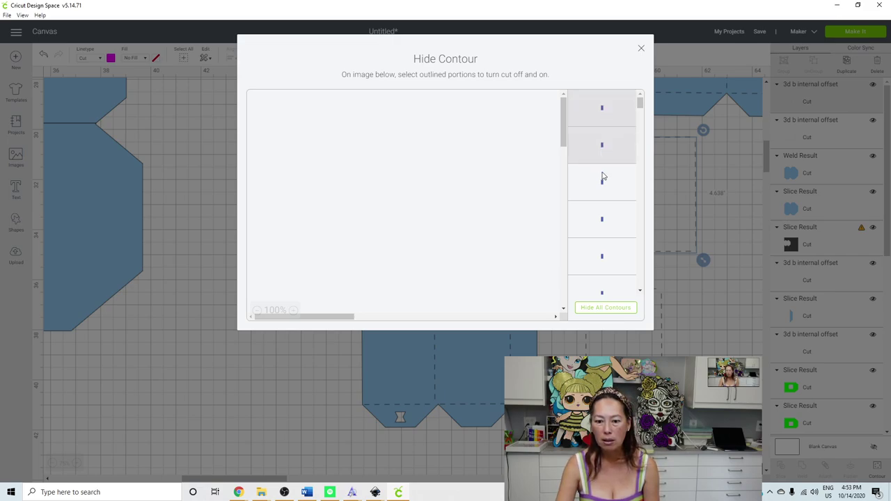
pyautogui.click(603, 181)
pyautogui.click(602, 220)
pyautogui.click(603, 256)
pyautogui.click(605, 292)
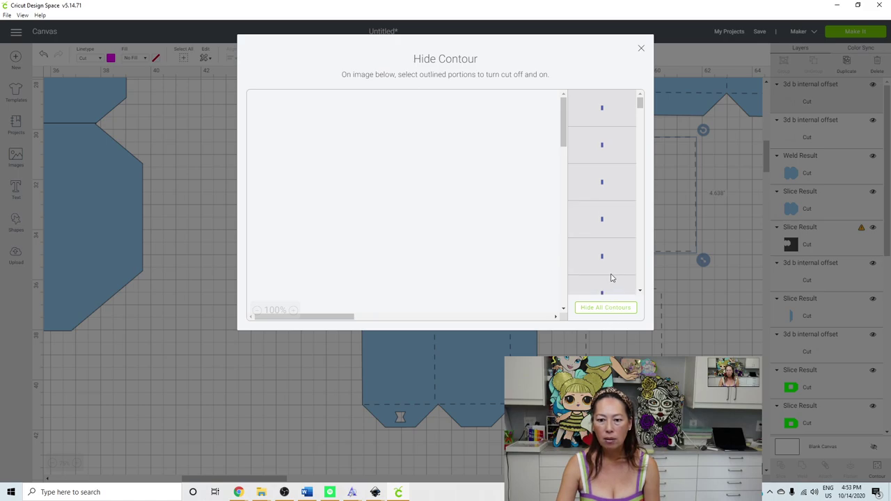
pyautogui.scroll(-1, 612, 278)
pyautogui.click(605, 156)
pyautogui.click(603, 180)
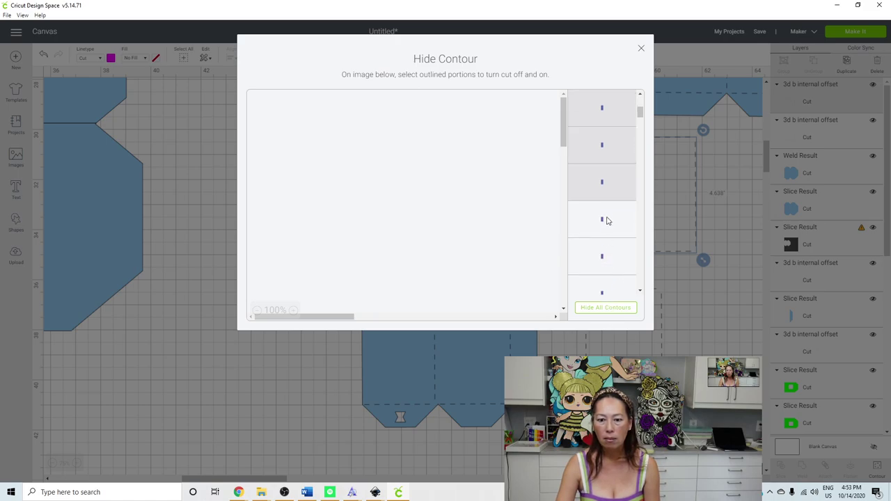
pyautogui.click(610, 234)
pyautogui.click(611, 262)
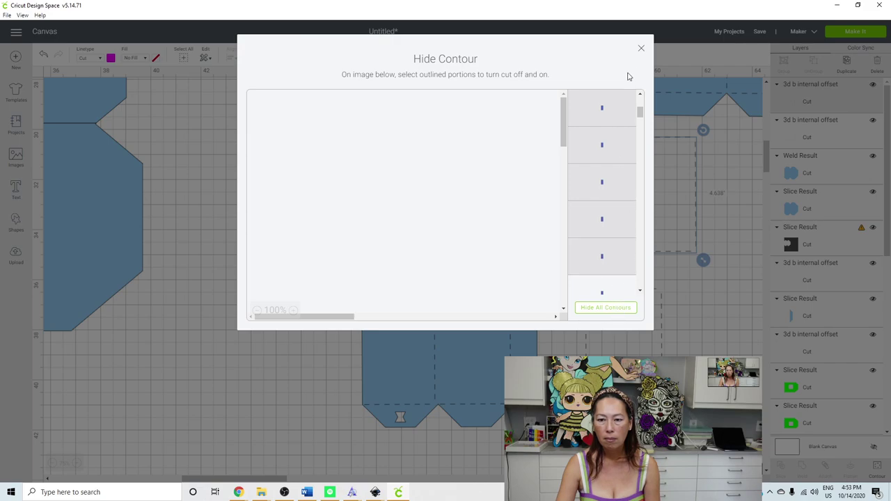
pyautogui.click(642, 50)
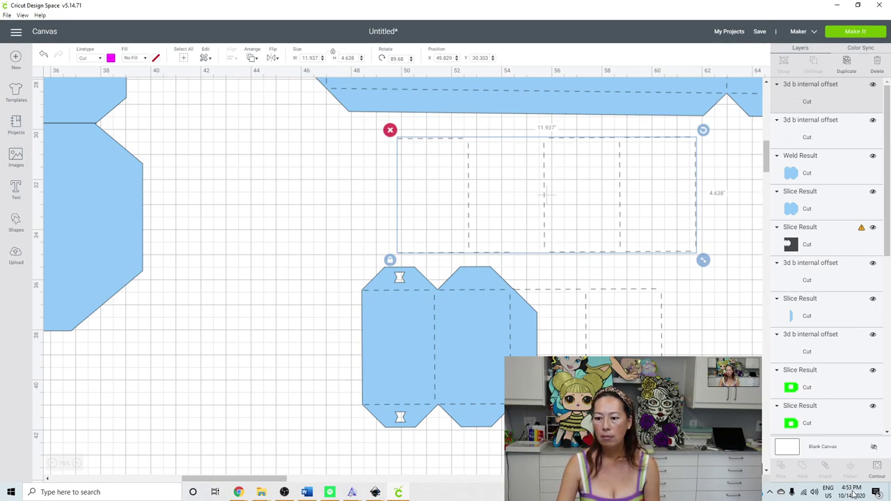
# Step: Hide the remaining dashes of the copy's first two panels with Contour, keeping only two panels of fold lines
pyautogui.click(878, 472)
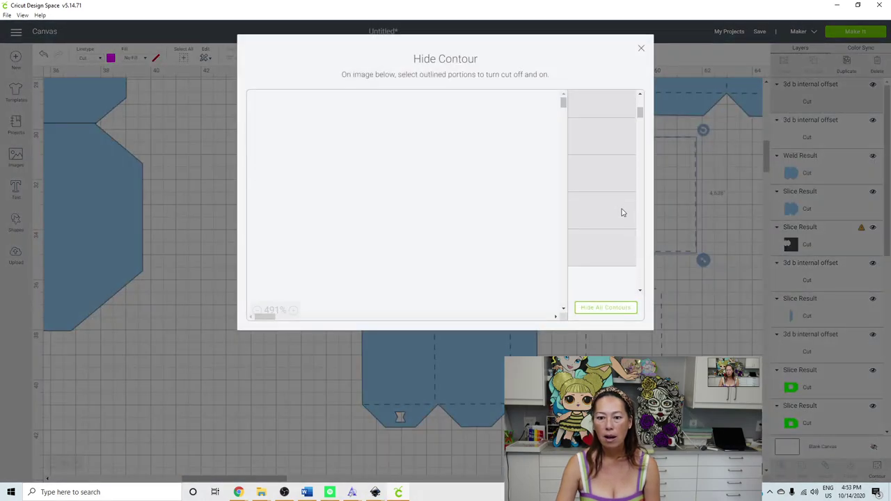
pyautogui.click(605, 135)
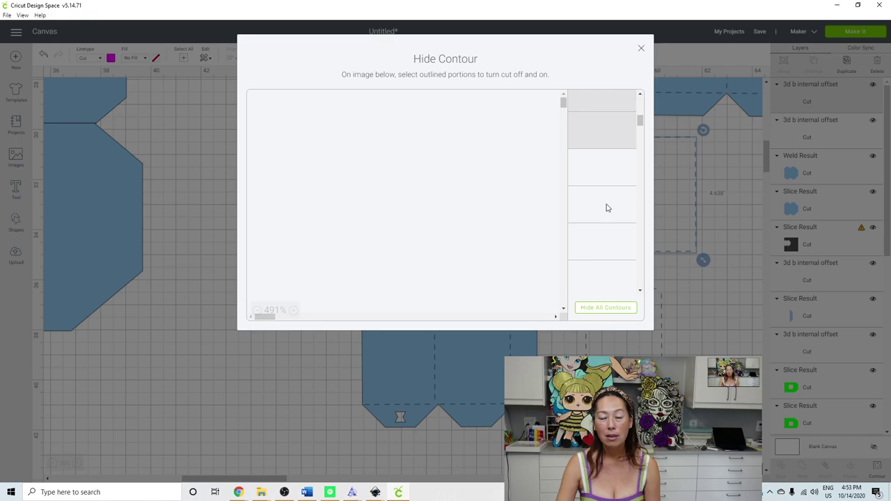
pyautogui.click(606, 233)
pyautogui.click(600, 193)
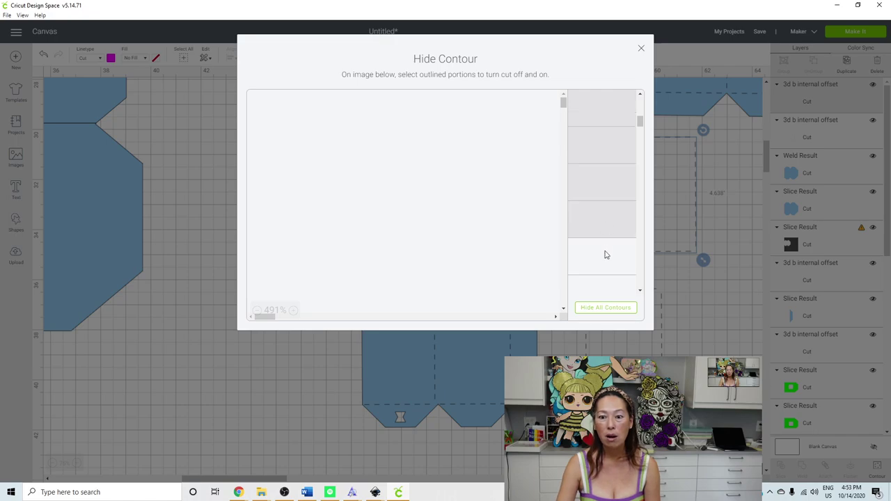
pyautogui.scroll(-1, 596, 220)
pyautogui.scroll(-1, 624, 258)
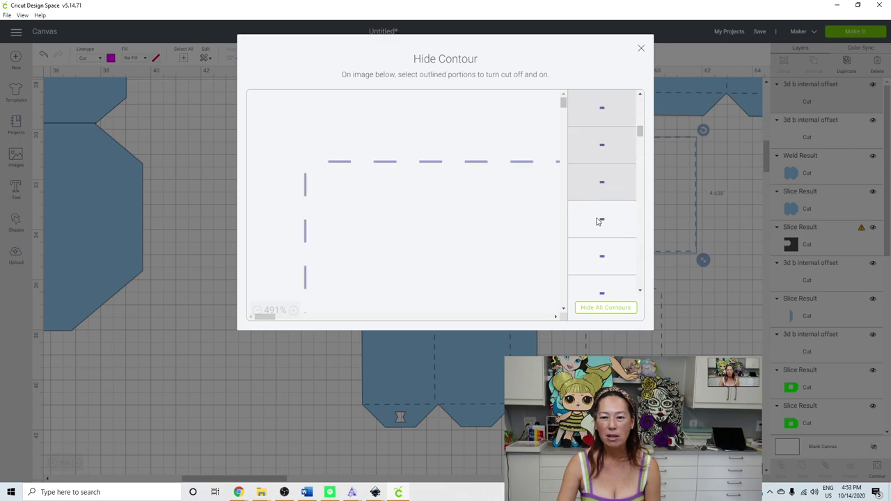
pyautogui.click(272, 312)
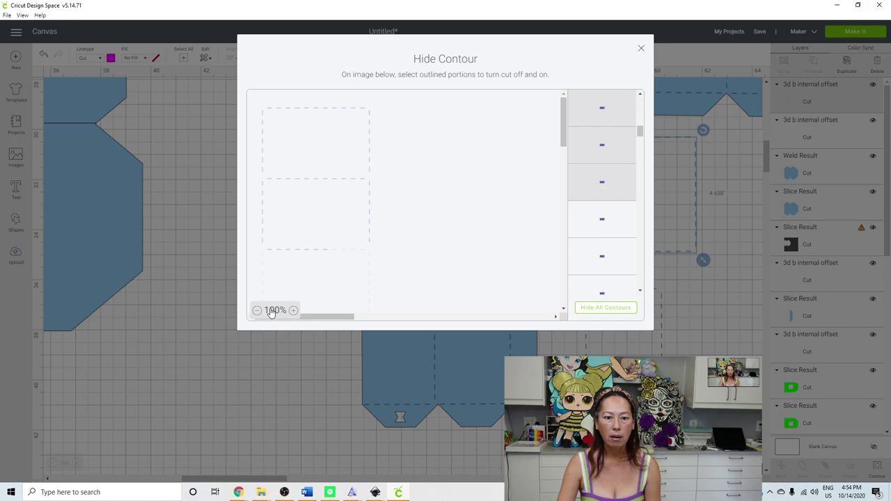
pyautogui.scroll(-4, 321, 221)
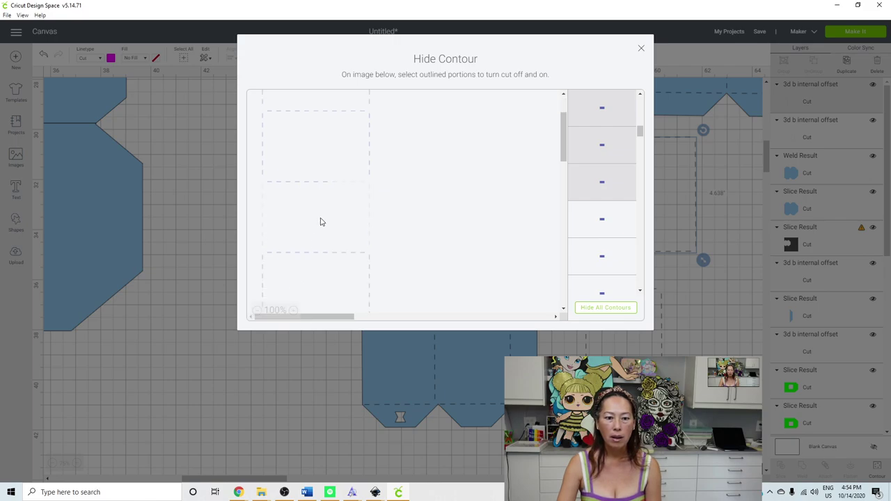
pyautogui.scroll(4, 321, 222)
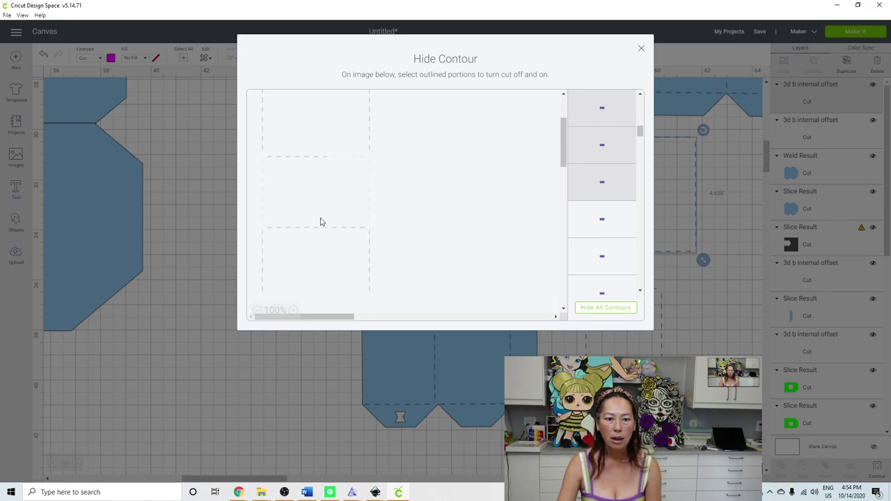
pyautogui.scroll(-1, 321, 221)
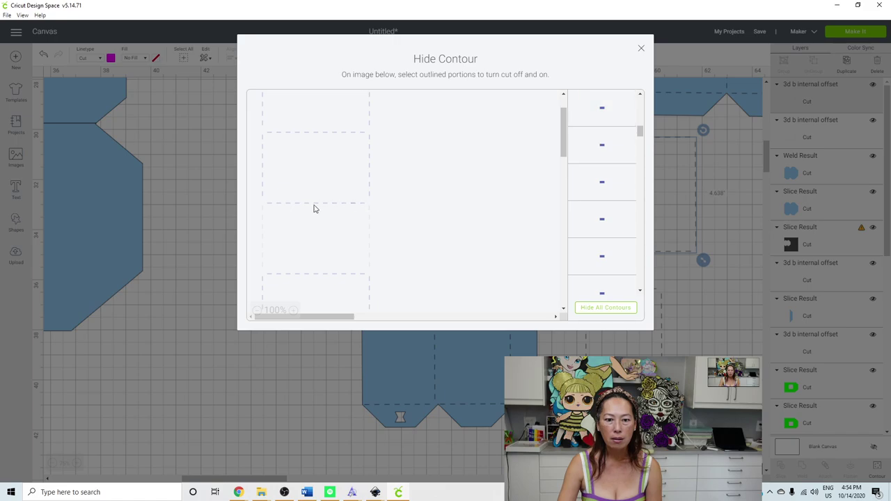
pyautogui.scroll(-2, 294, 218)
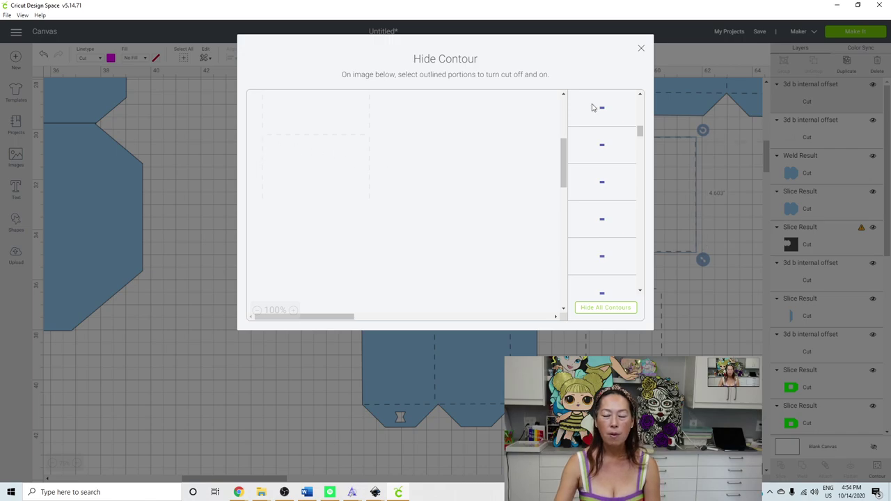
pyautogui.click(642, 49)
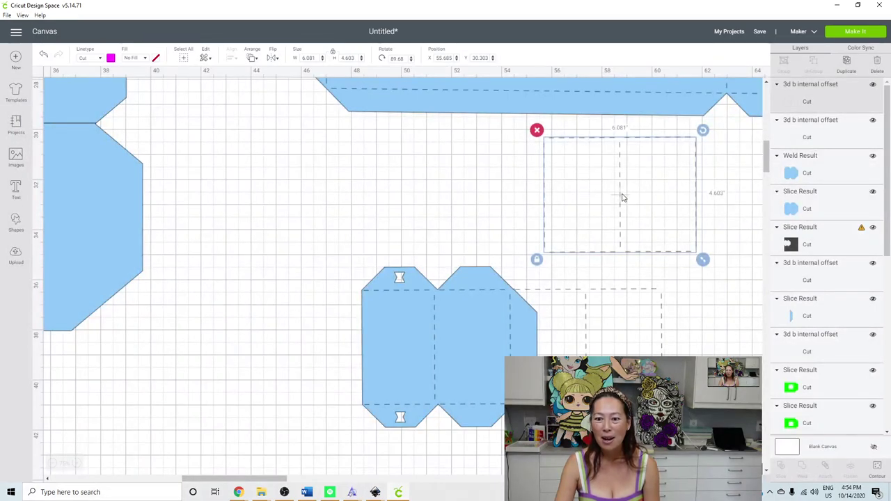
# Step: Set the four-panel fold lines aside and position the two-panel fold lines over the welded piece's panels
pyautogui.moveTo(557, 215); pyautogui.dragTo(376, 225)
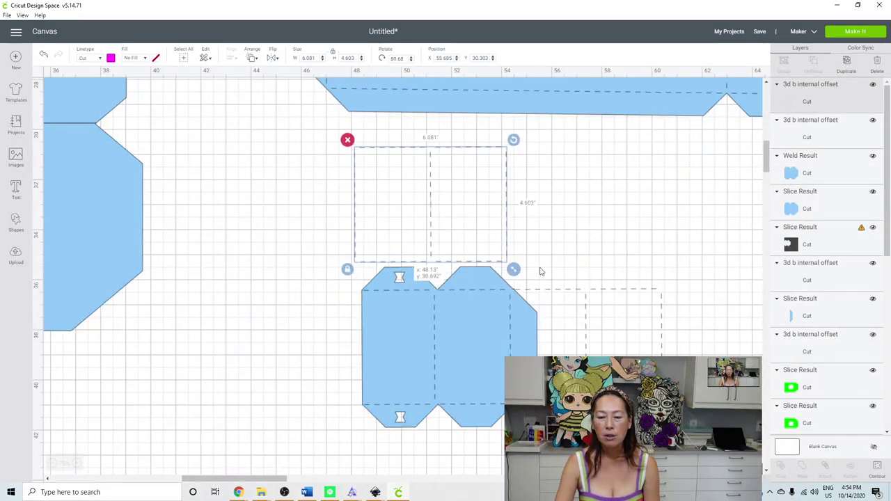
pyautogui.click(590, 317)
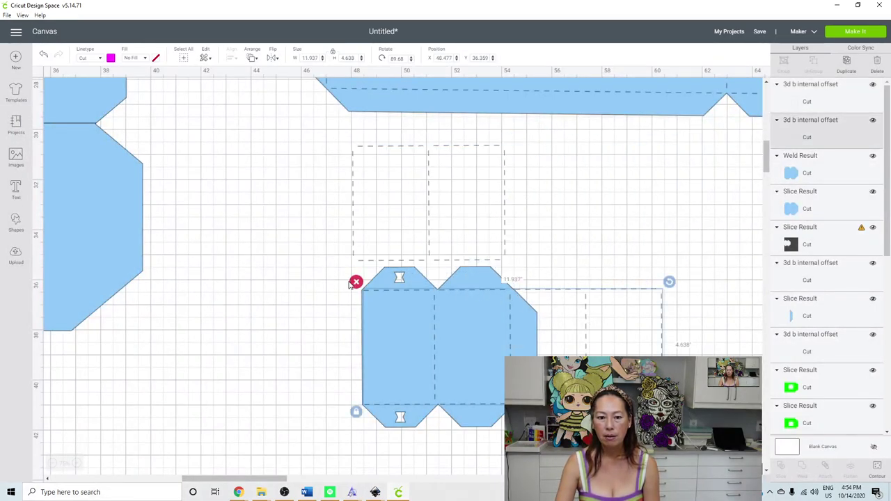
pyautogui.click(348, 285)
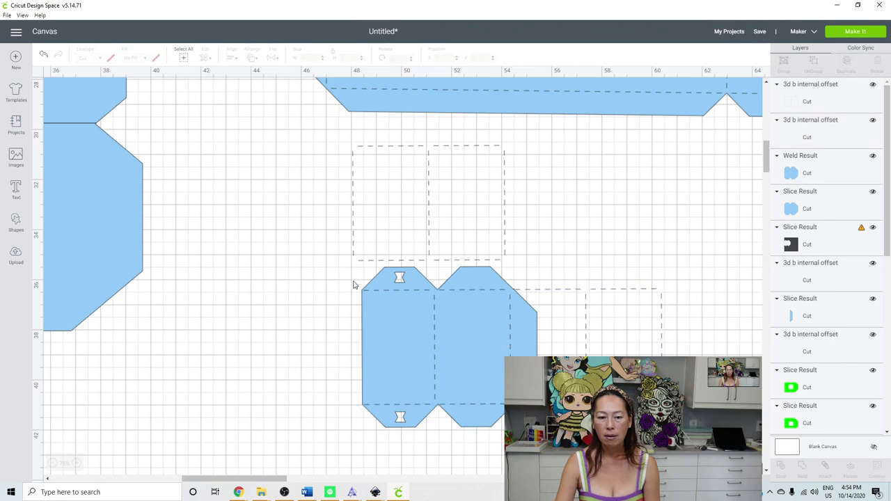
pyautogui.click(586, 309)
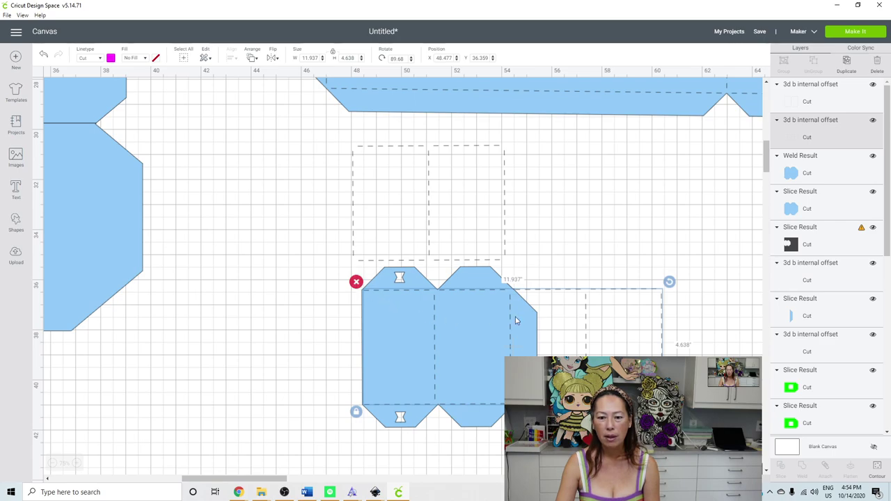
pyautogui.moveTo(418, 345); pyautogui.dragTo(559, 193)
pyautogui.moveTo(428, 197); pyautogui.dragTo(438, 346)
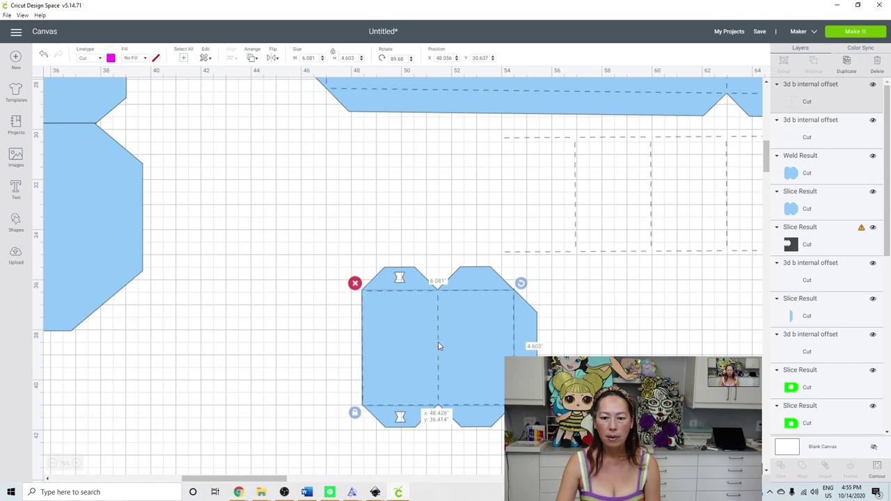
pyautogui.moveTo(432, 343); pyautogui.dragTo(432, 342)
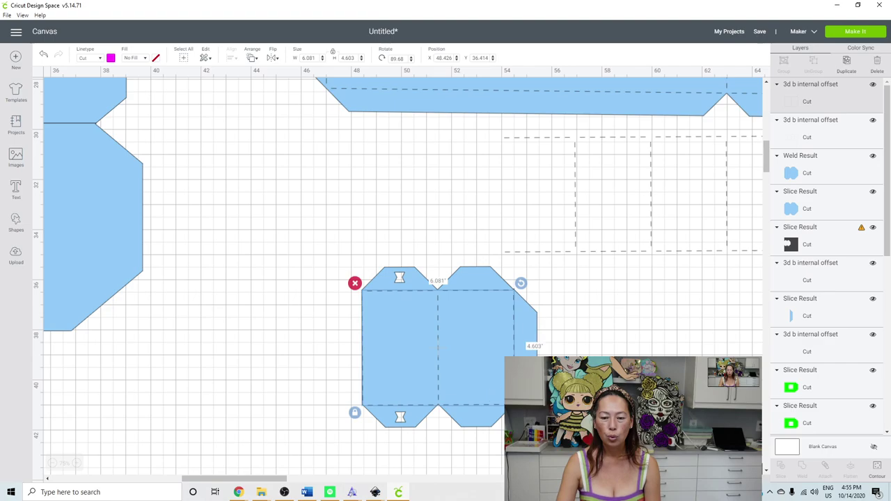
# Step: Duplicate the two-panel fold lines and position the copy over the panels of the other two-panel slice piece
pyautogui.moveTo(289, 479); pyautogui.dragTo(320, 482)
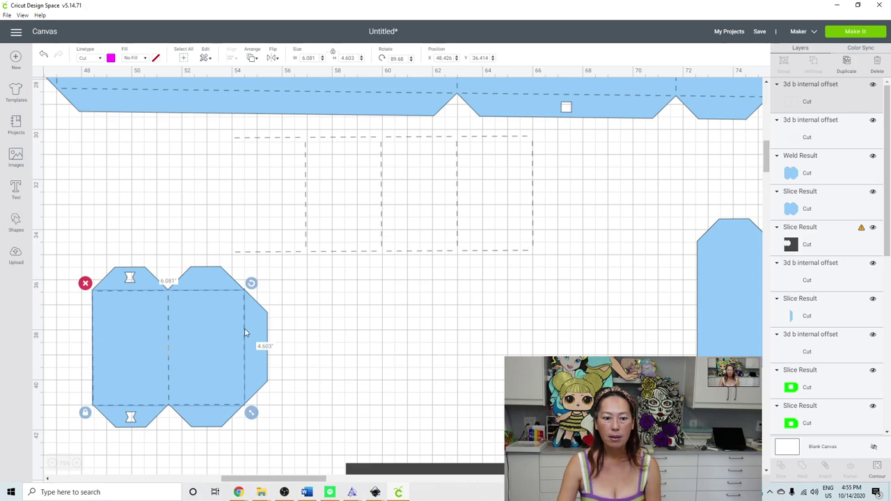
pyautogui.click(833, 84)
pyautogui.hotkey('ctrl', 'v')
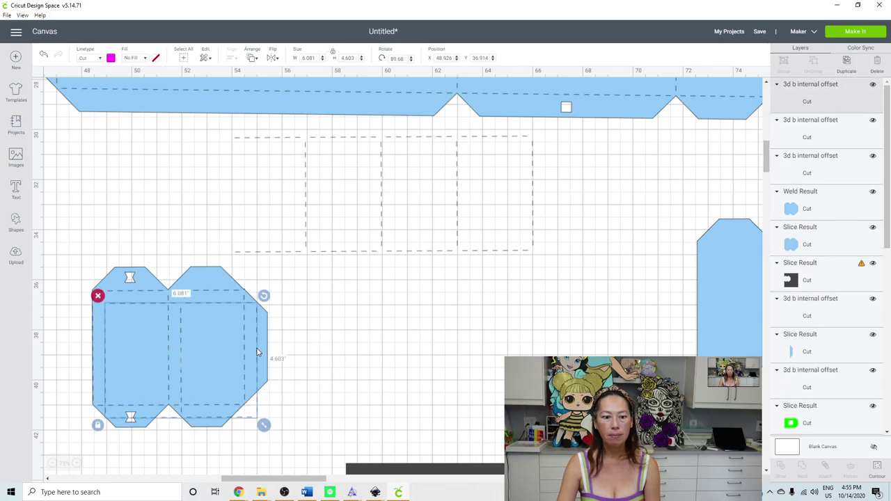
pyautogui.moveTo(337, 351); pyautogui.dragTo(598, 337)
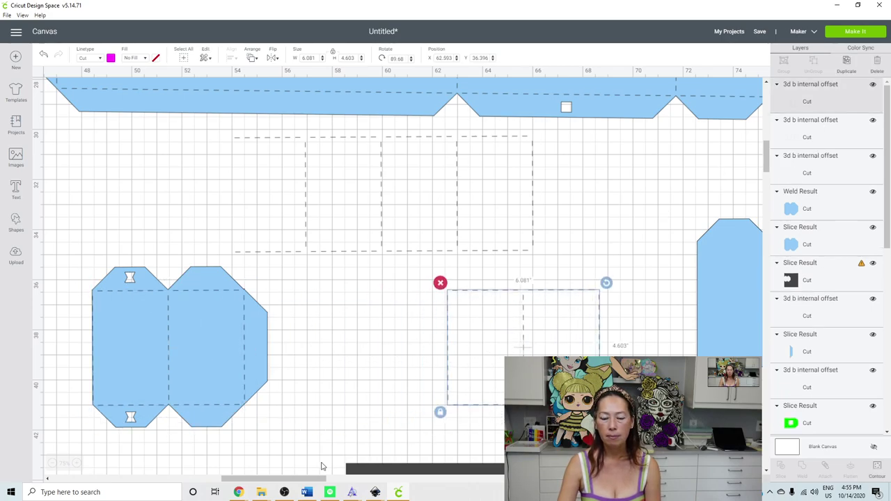
pyautogui.moveTo(296, 480); pyautogui.dragTo(330, 480)
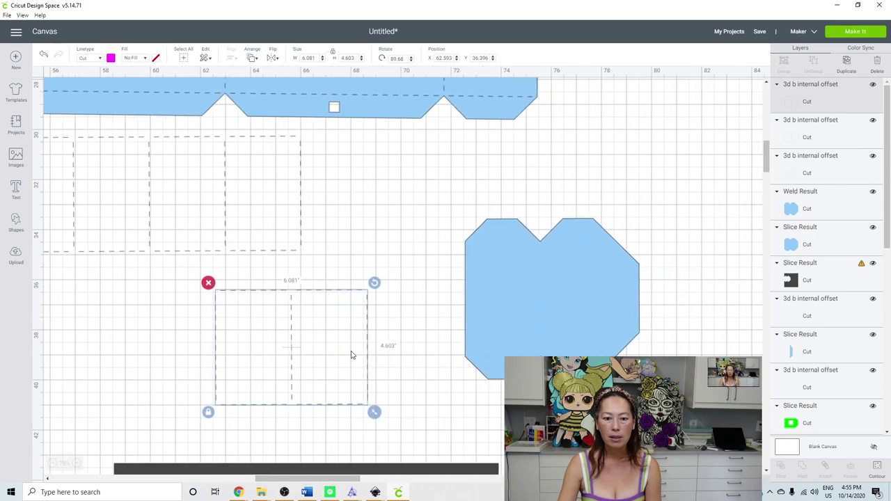
pyautogui.moveTo(369, 353); pyautogui.dragTo(617, 305)
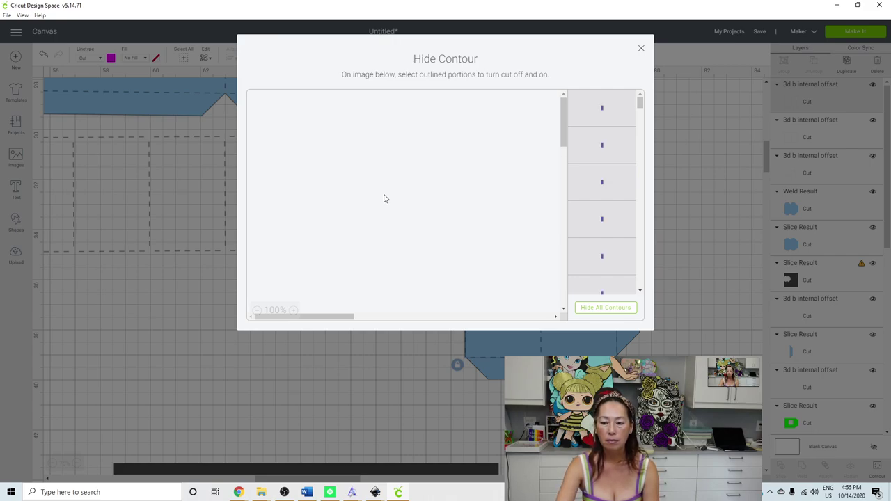
pyautogui.scroll(-10, 383, 199)
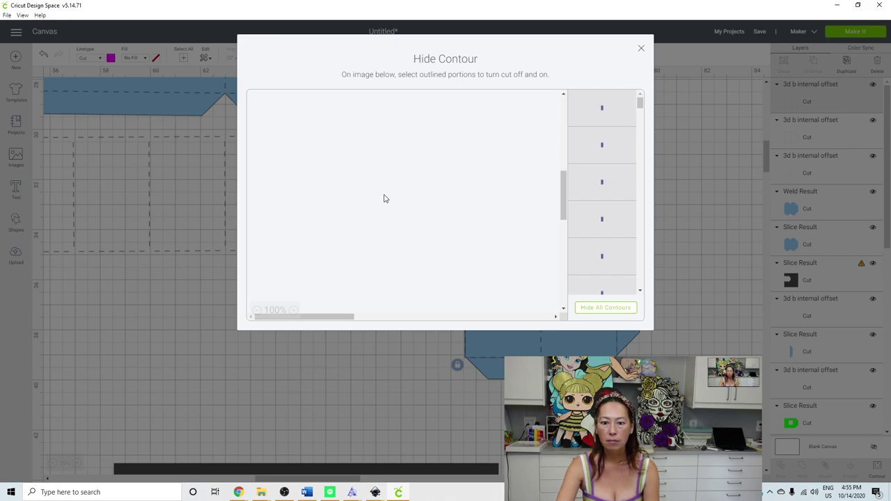
pyautogui.scroll(10, 384, 199)
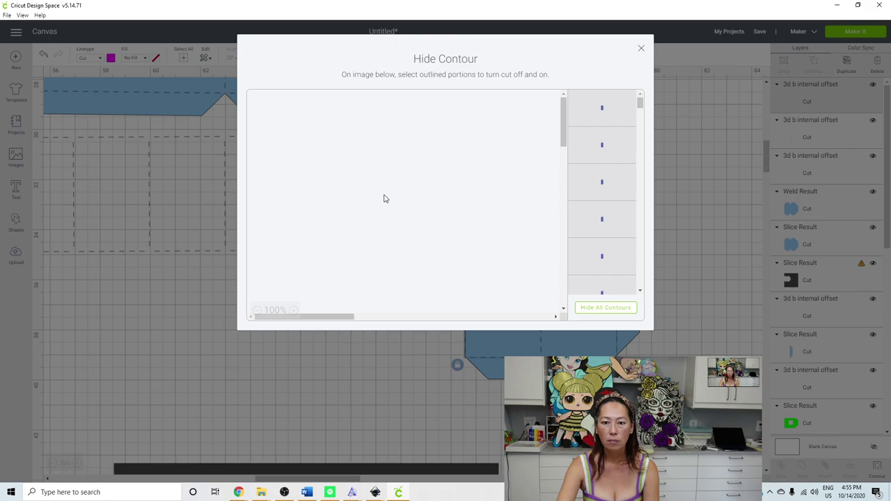
pyautogui.scroll(-2, 383, 199)
pyautogui.scroll(2, 384, 199)
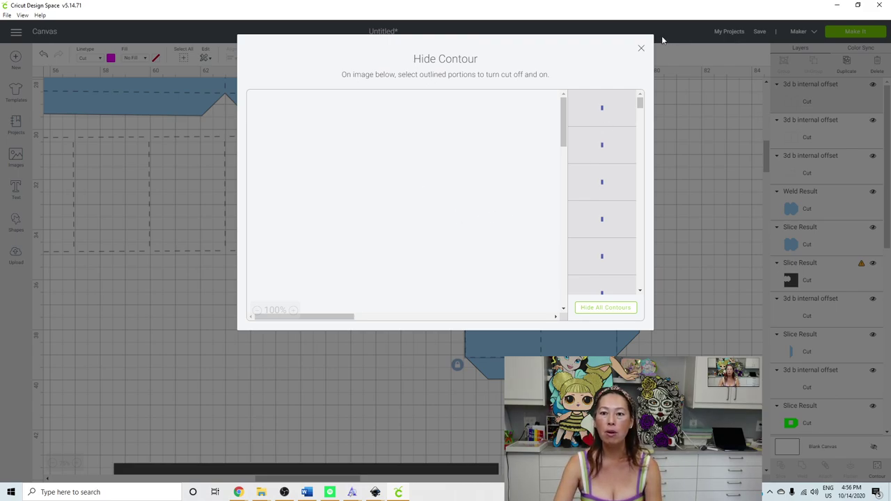
pyautogui.click(641, 48)
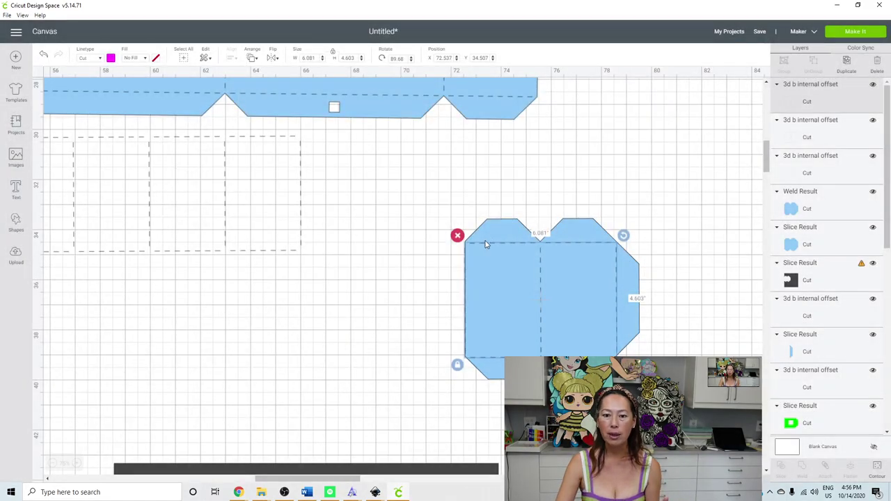
# Step: Delete the spare four-panel fold lines that were set aside
pyautogui.click(251, 254)
pyautogui.press('Delete')
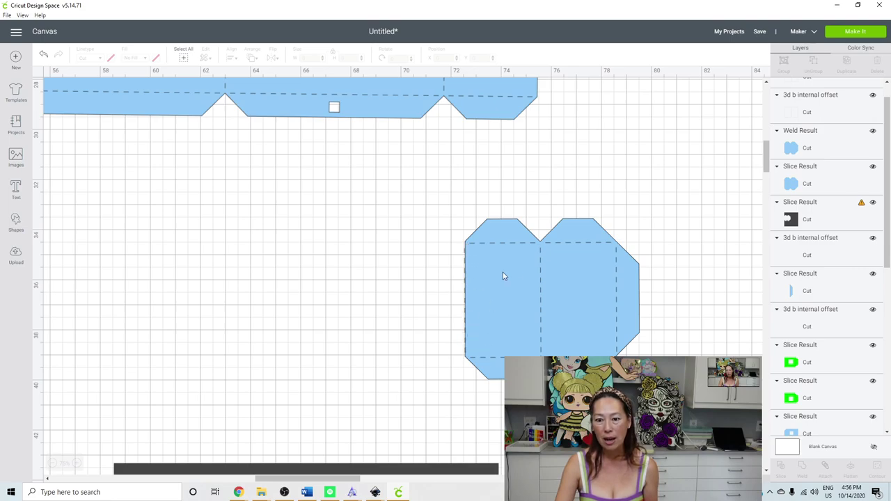
# Step: Attach the two-panel fold lines to the welded piece and move it over the first two panels of the original four-panel strip
pyautogui.click(53, 464)
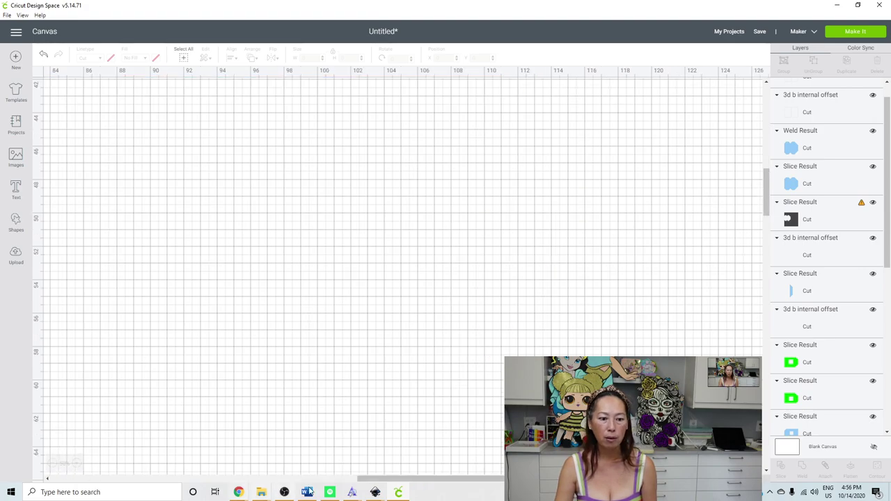
pyautogui.moveTo(335, 479); pyautogui.dragTo(47, 475)
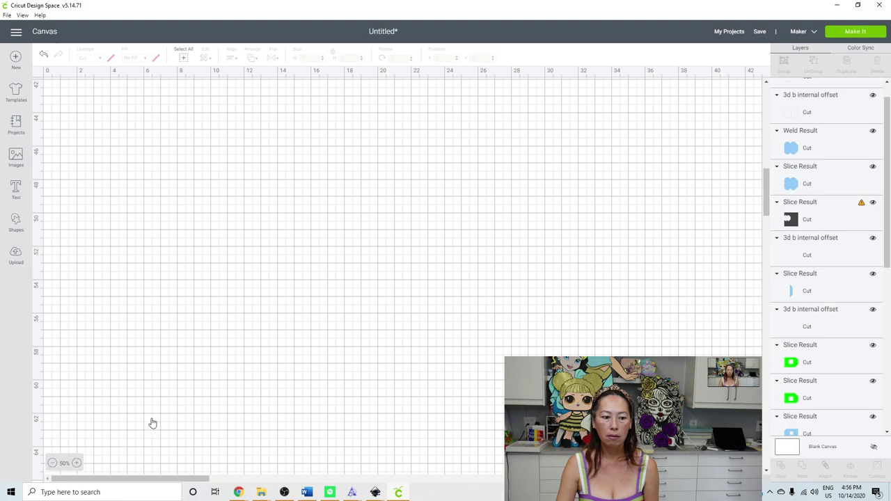
pyautogui.scroll(-2, 248, 379)
pyautogui.scroll(10, 249, 379)
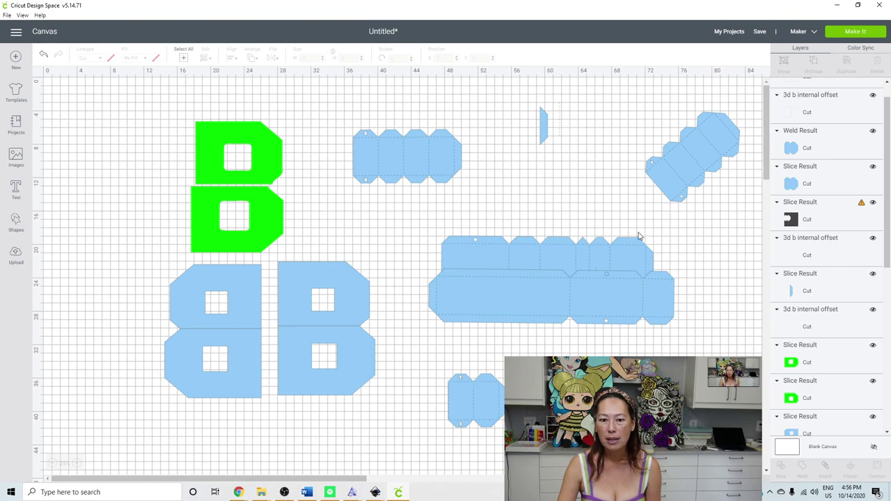
pyautogui.click(411, 161)
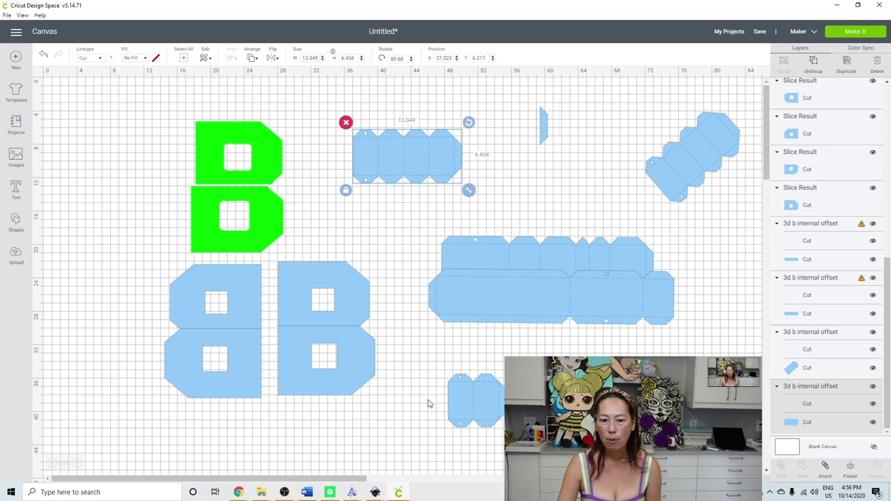
pyautogui.moveTo(427, 371); pyautogui.dragTo(496, 436)
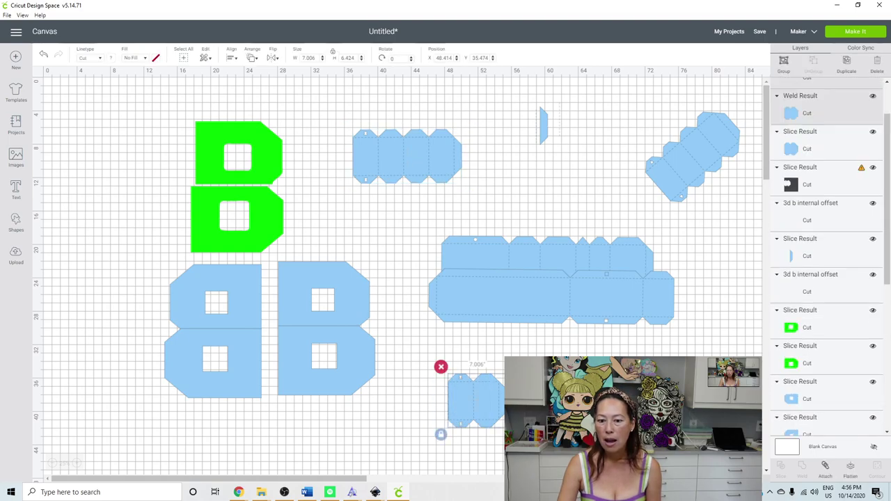
pyautogui.click(825, 467)
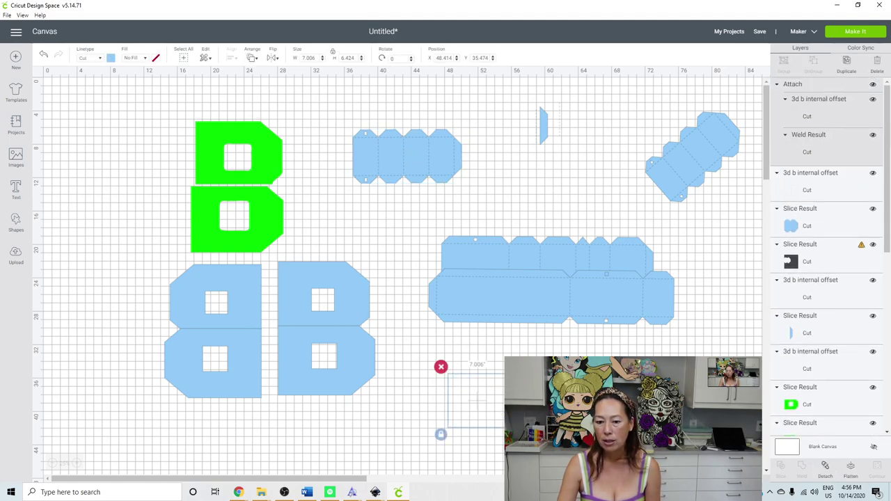
pyautogui.moveTo(494, 406); pyautogui.dragTo(394, 160)
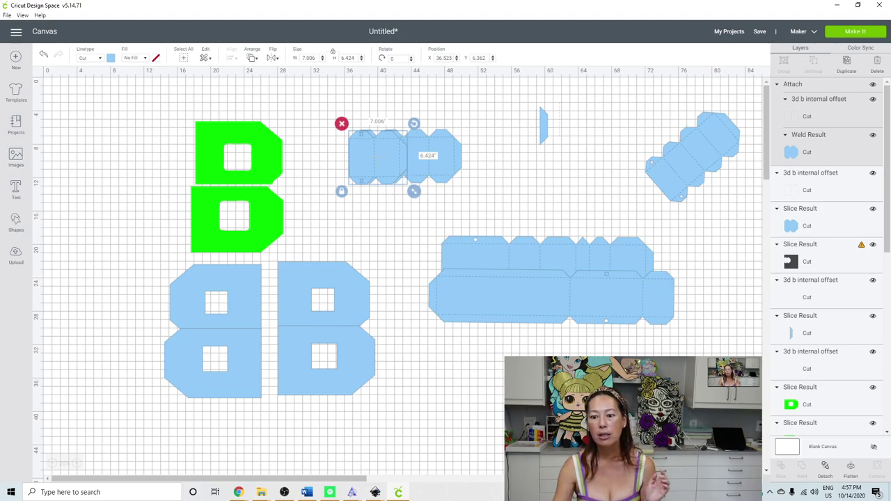
# Step: Attach the copied fold lines to the other two-panel slice piece and move it beside the original four-panel strip
pyautogui.click(811, 172)
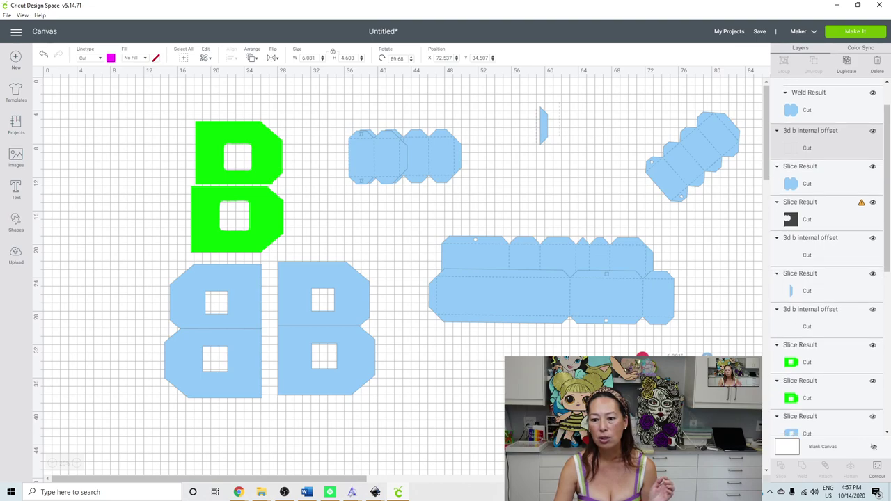
pyautogui.keyDown('shift'); pyautogui.click(808, 174); pyautogui.keyUp('shift')
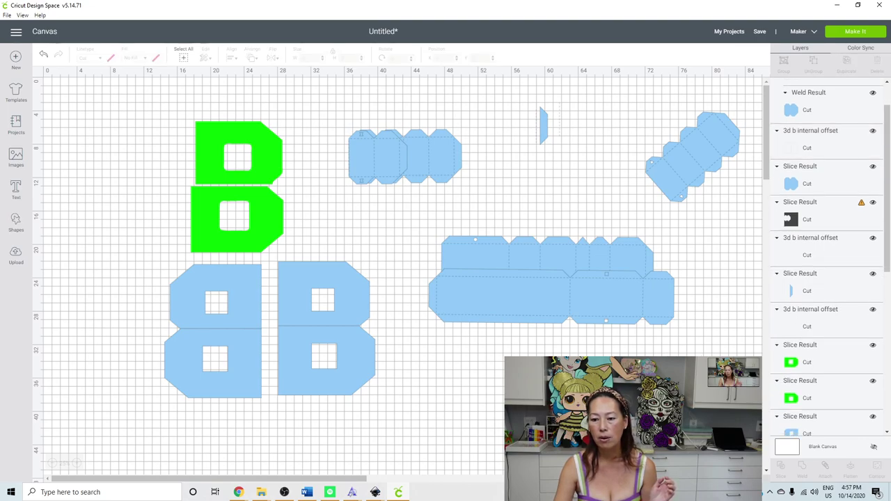
pyautogui.click(825, 467)
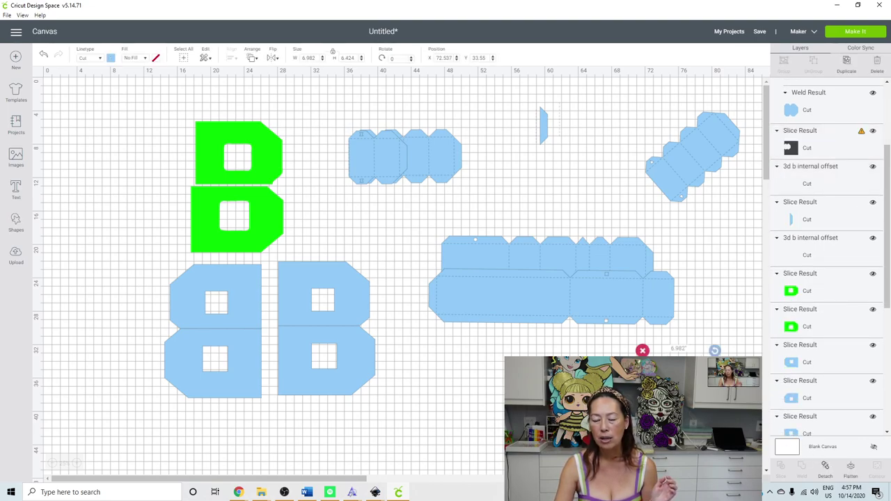
pyautogui.moveTo(701, 391); pyautogui.dragTo(516, 174)
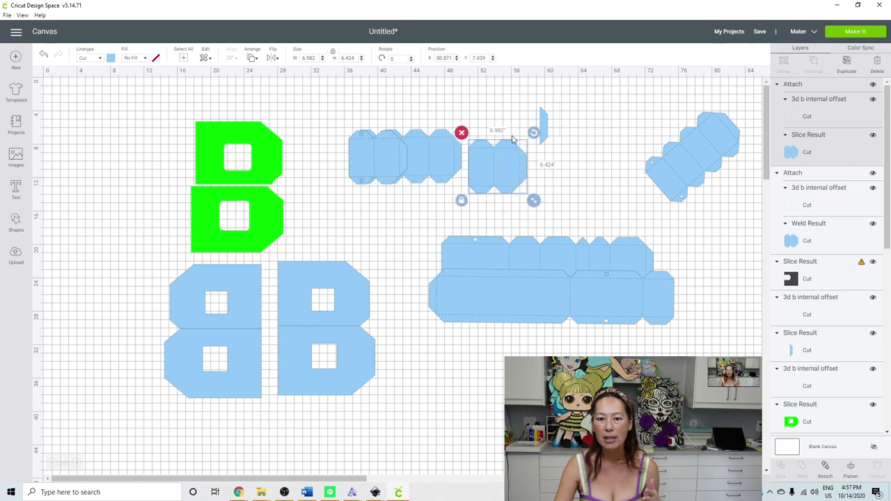